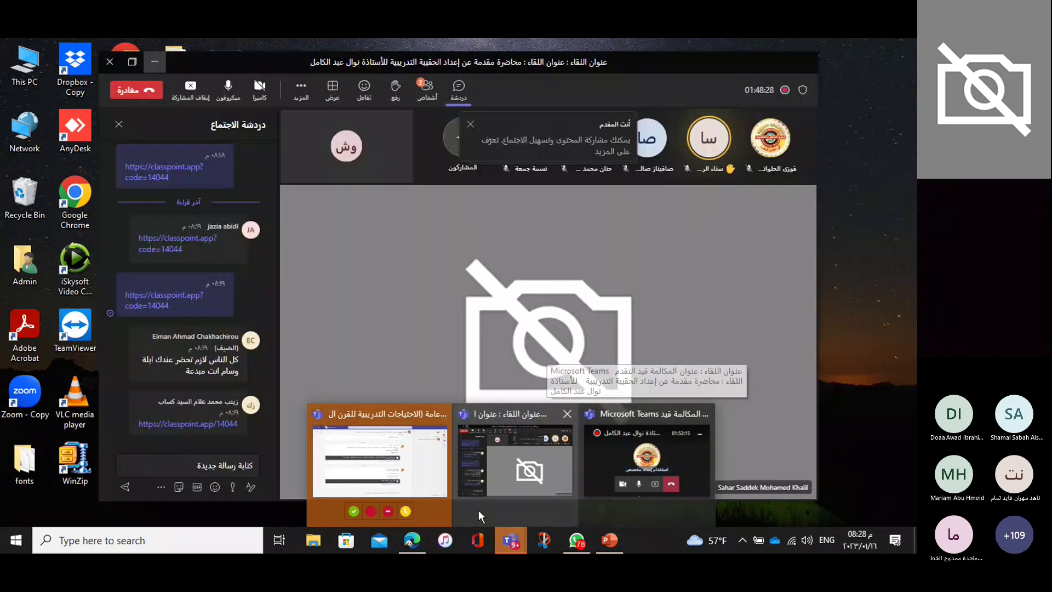
{"action": "left_click", "coordinate": [479, 510]}
{"action": "right_click", "coordinate": [175, 470]}
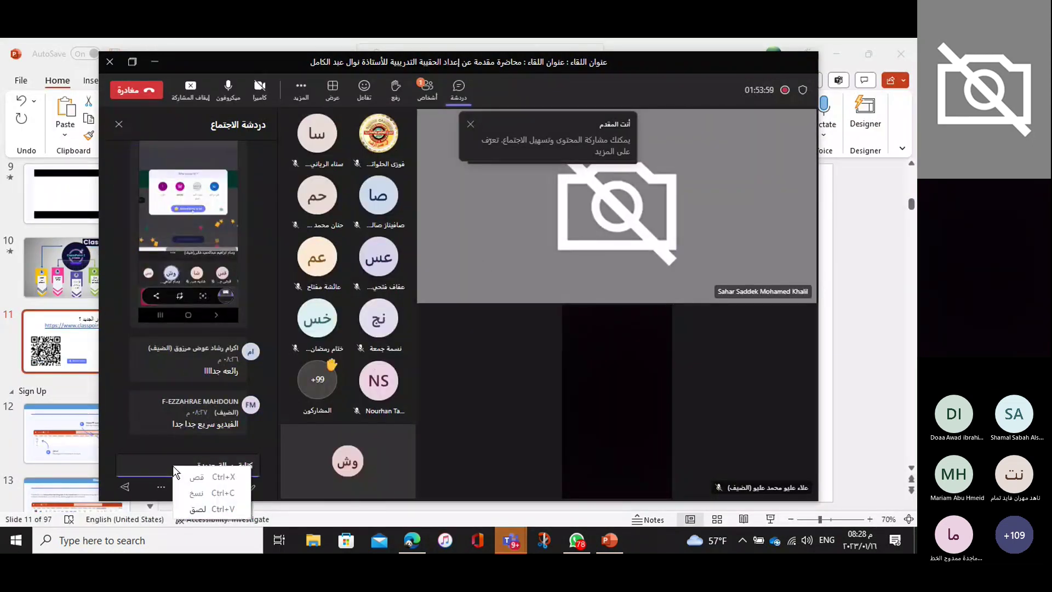
{"action": "left_click", "coordinate": [198, 508]}
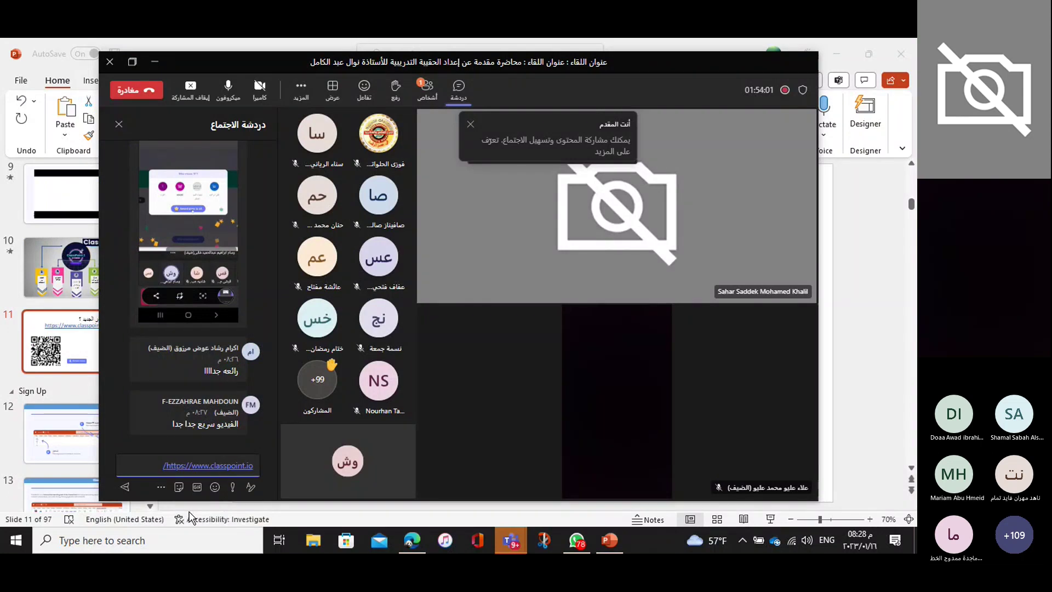
{"action": "key", "text": "Return"}
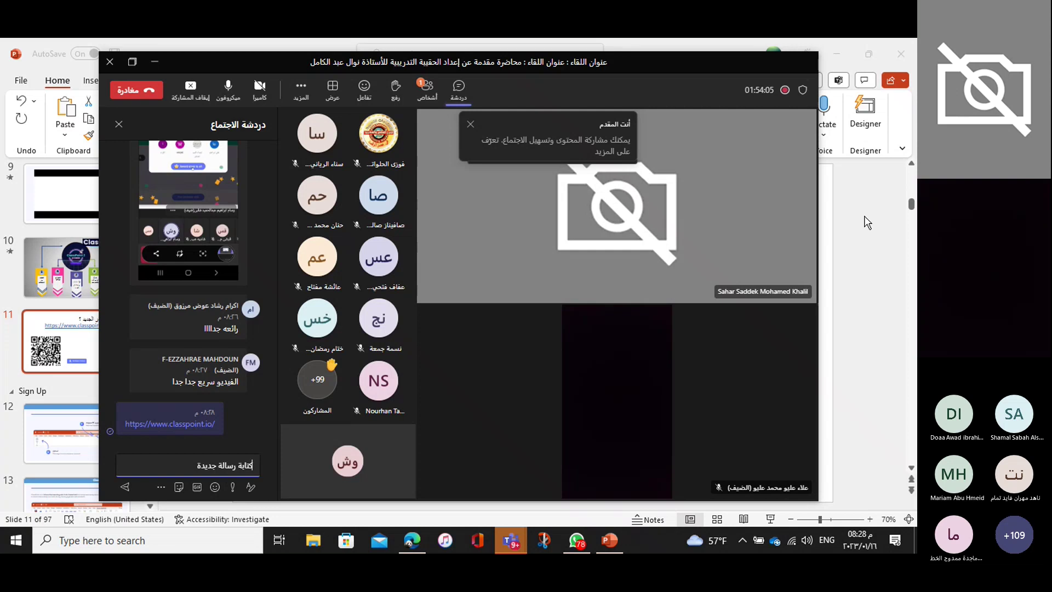
Minimize the PowerPoint presentation and the Teams meeting window to reveal the desktop
{"action": "left_click", "coordinate": [876, 266]}
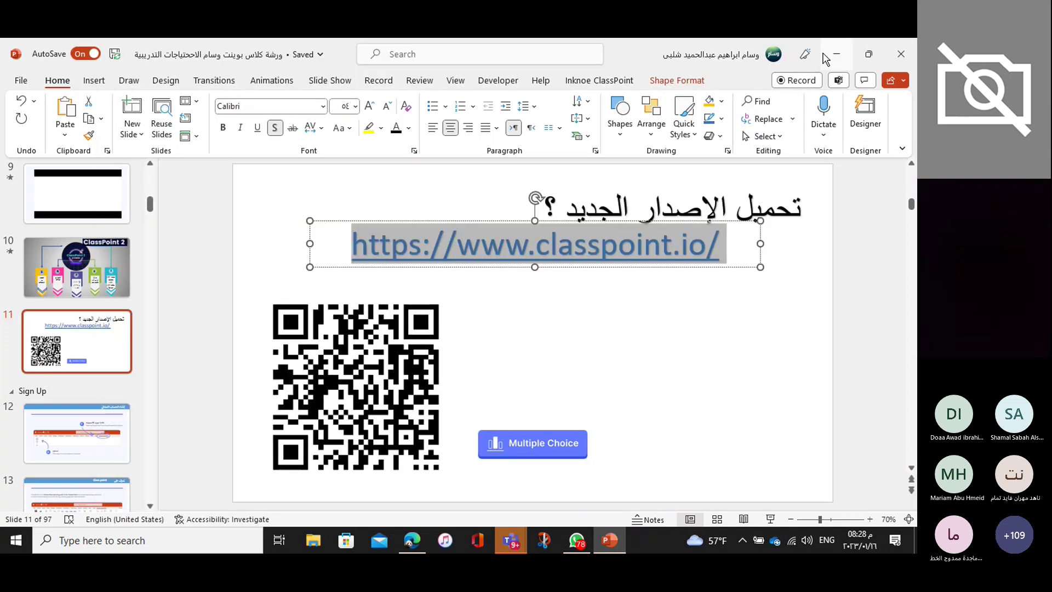
{"action": "left_click", "coordinate": [840, 54]}
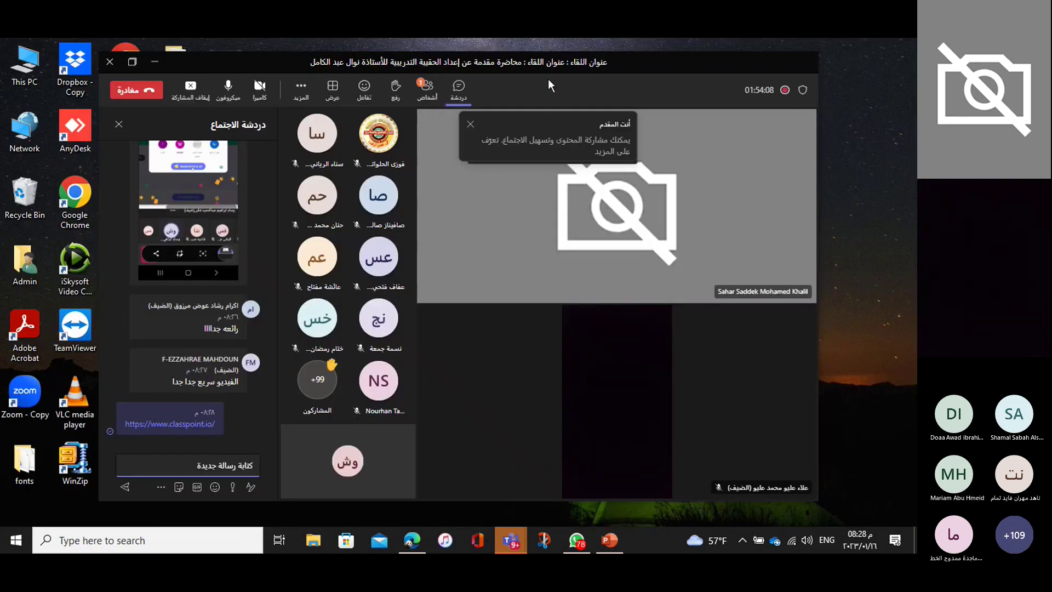
{"action": "left_click", "coordinate": [155, 62]}
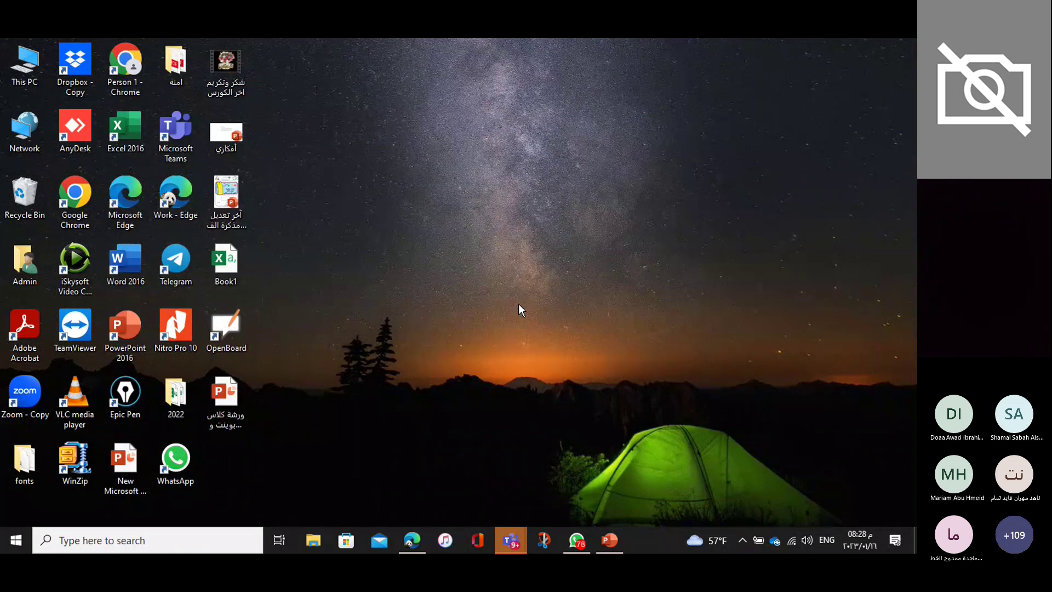
Search Windows for Control Panel and open its Programs and Features list
{"action": "left_click", "coordinate": [62, 534]}
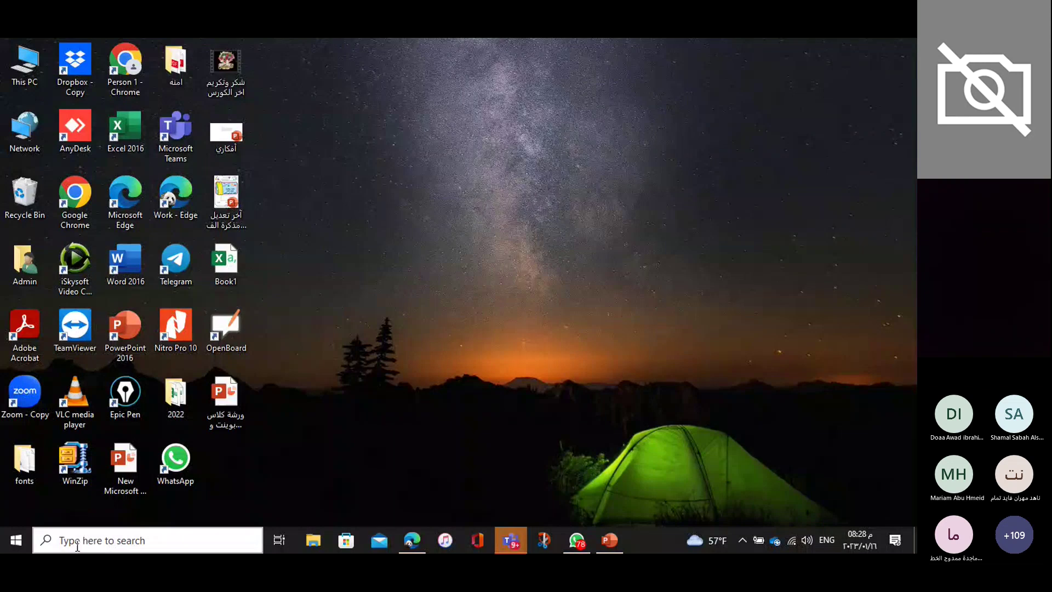
{"action": "type", "text": "co"}
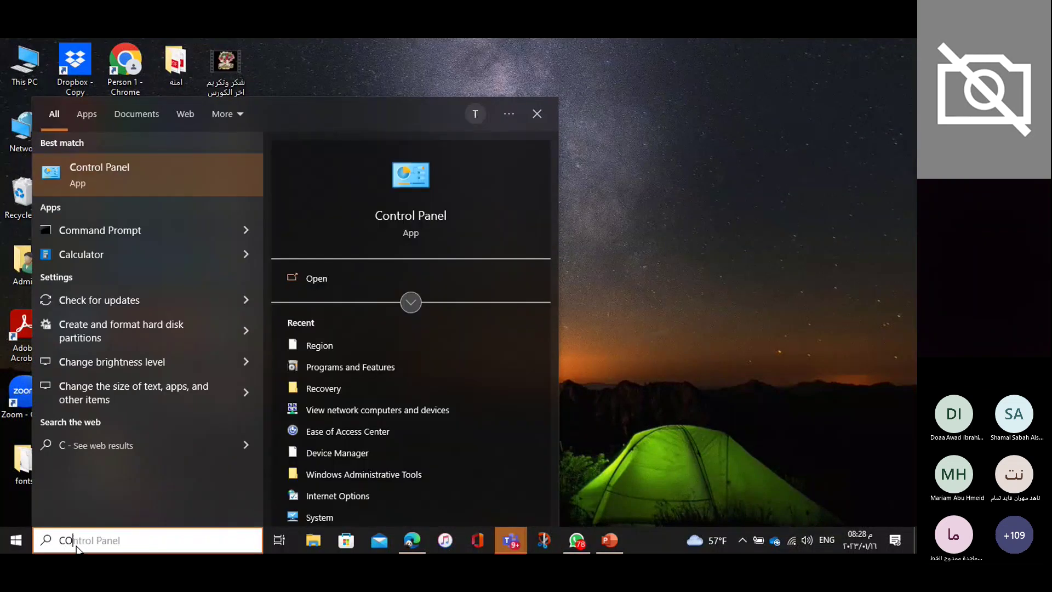
{"action": "left_click", "coordinate": [122, 169]}
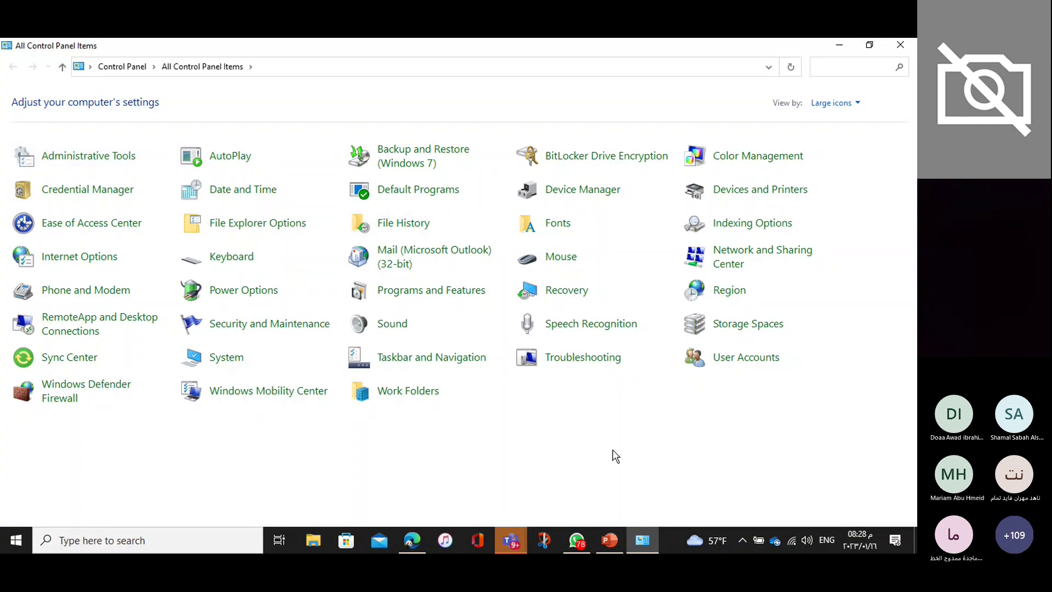
{"action": "left_click", "coordinate": [411, 295]}
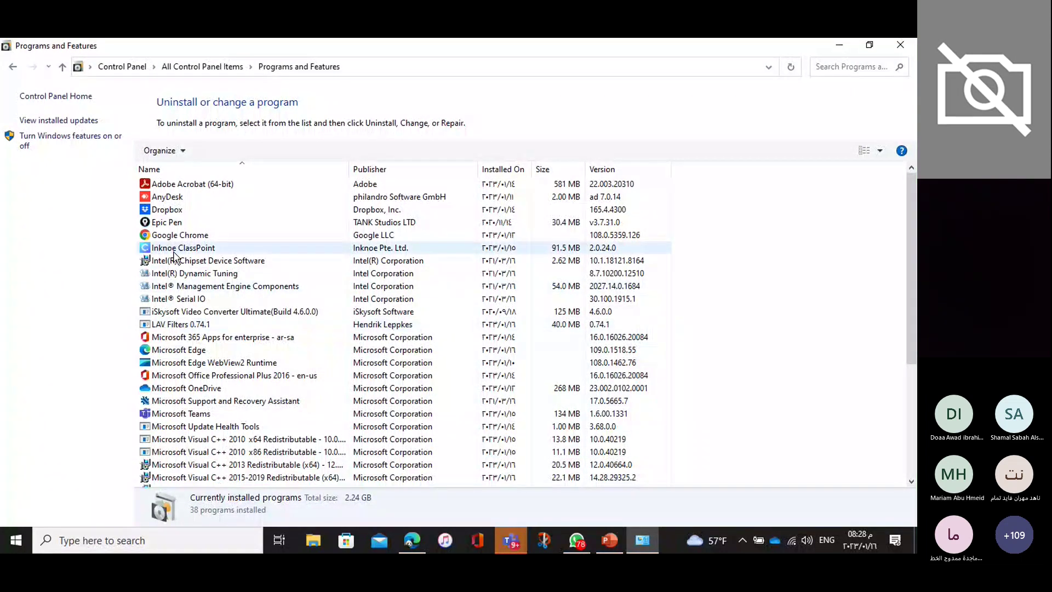
Try to uninstall Inknoe ClassPoint from the installed programs, dismiss the prompts and close its setup window
{"action": "left_click", "coordinate": [230, 249]}
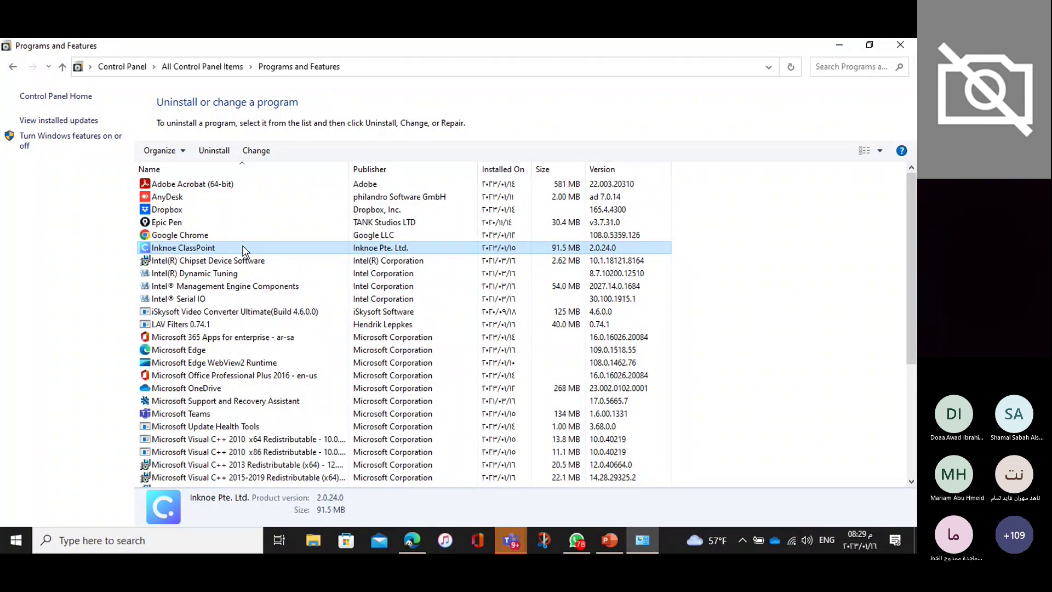
{"action": "left_click", "coordinate": [203, 158]}
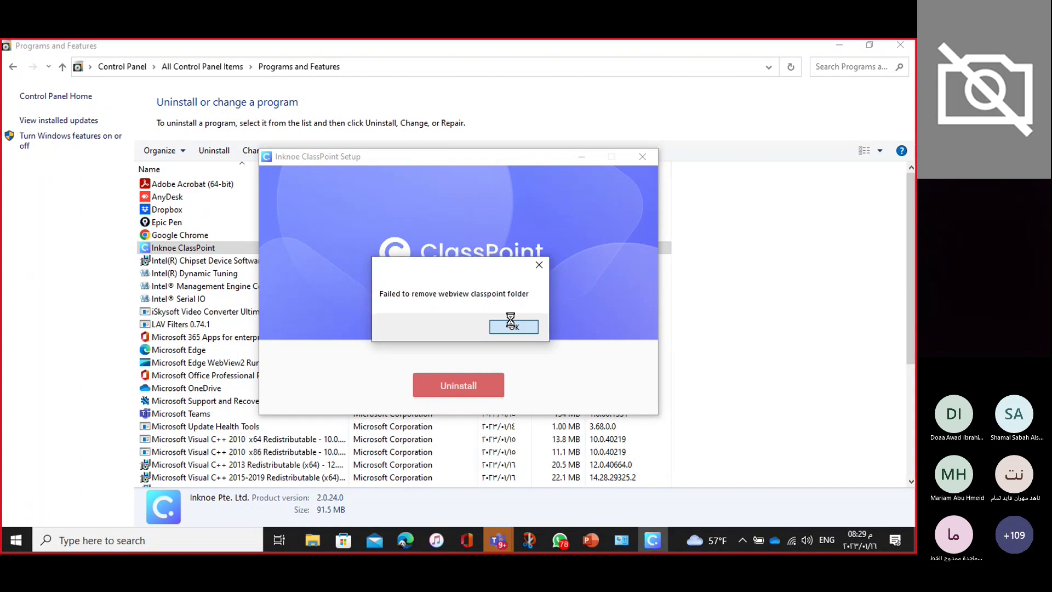
{"action": "left_click", "coordinate": [513, 324]}
{"action": "left_click", "coordinate": [469, 387]}
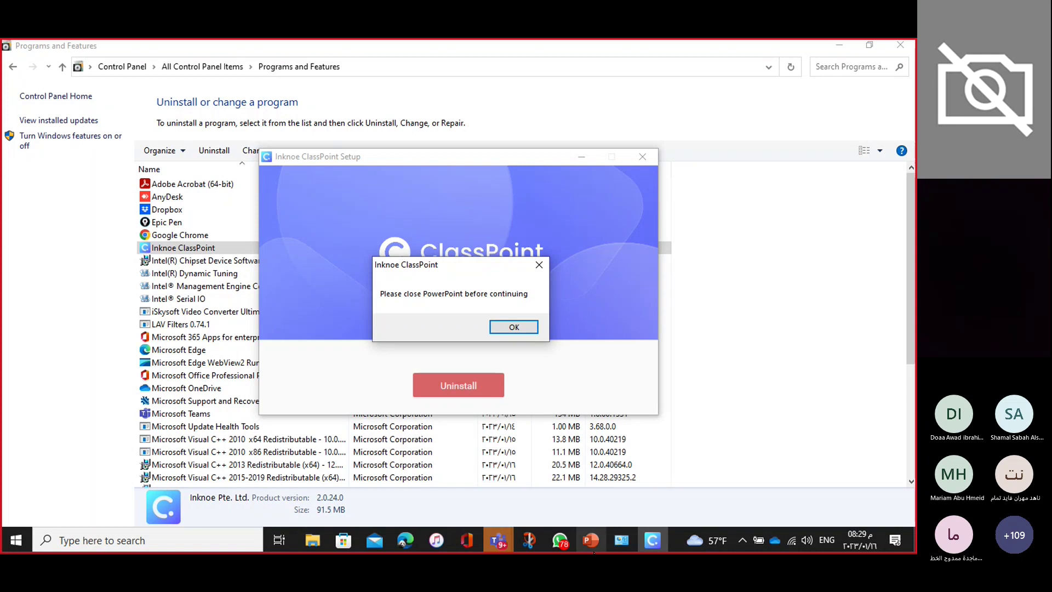
{"action": "left_click", "coordinate": [538, 268]}
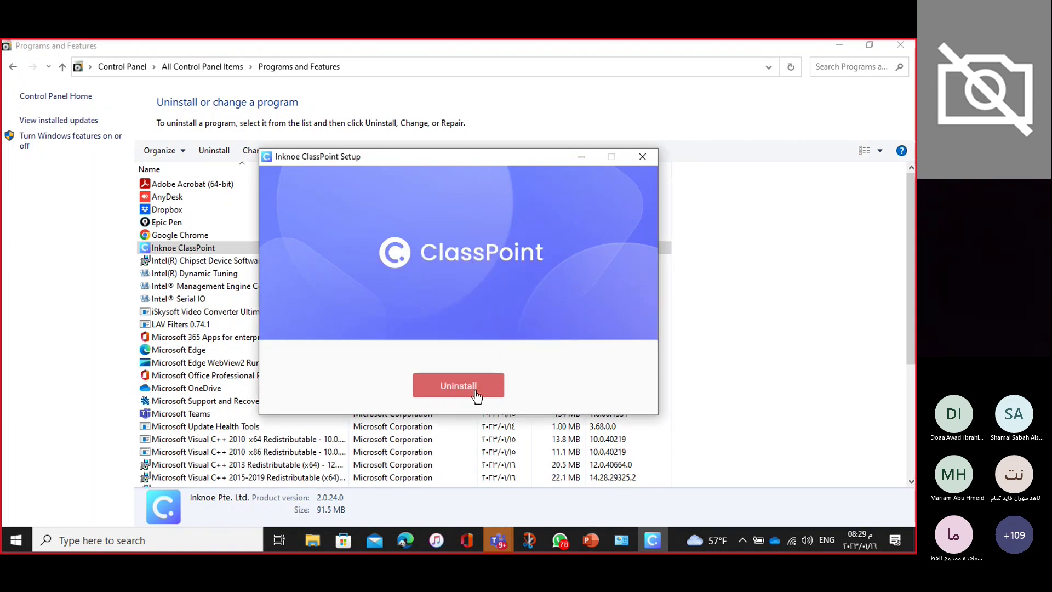
{"action": "left_click", "coordinate": [476, 394]}
{"action": "left_click", "coordinate": [645, 154]}
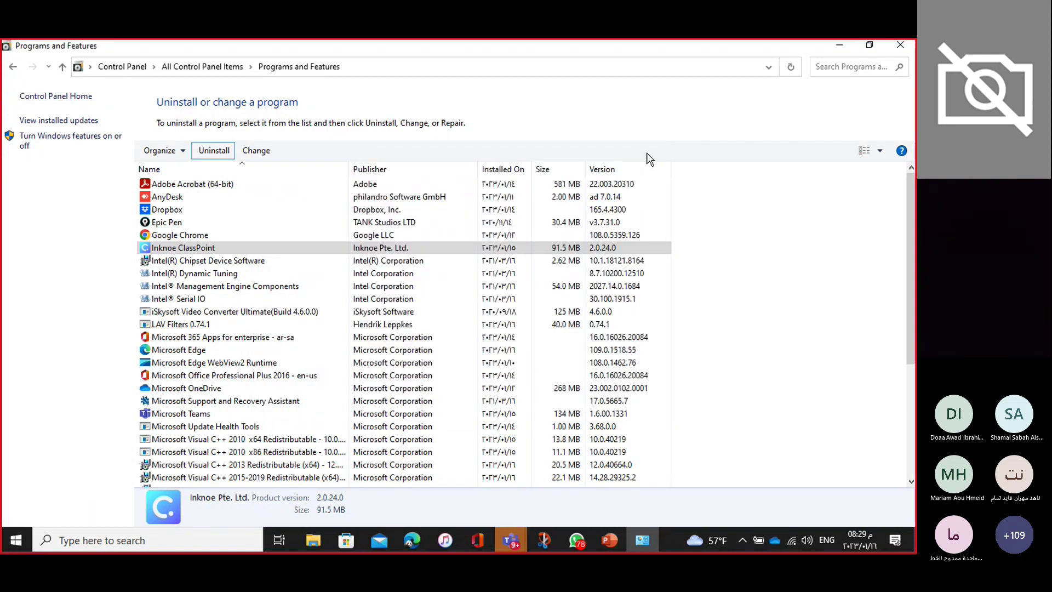
Switch to PowerPoint, start and end the slide show from slide 11, and close the presentation
{"action": "left_click", "coordinate": [631, 543]}
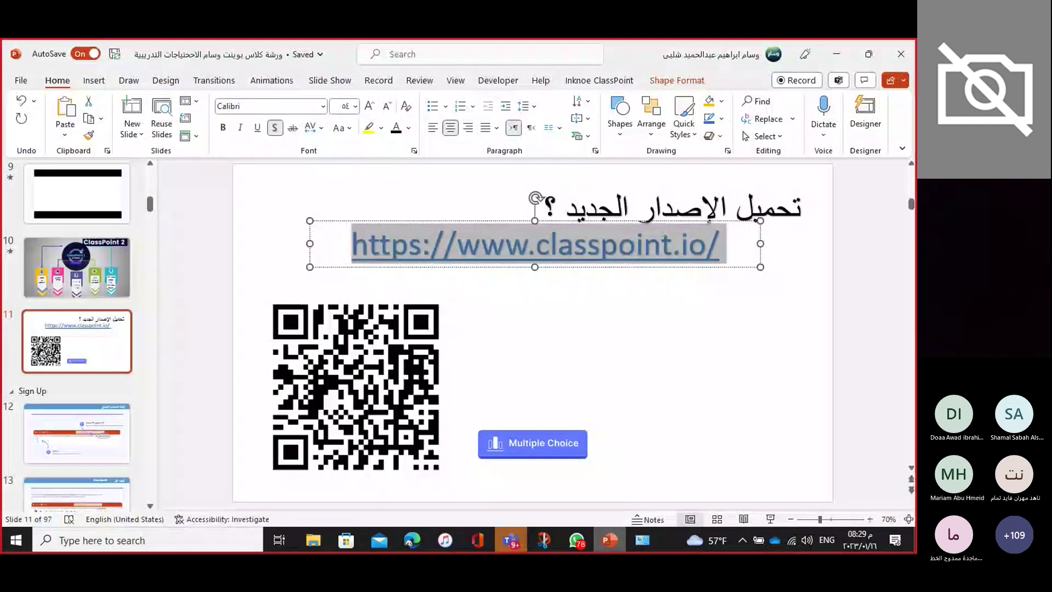
{"action": "left_click", "coordinate": [770, 519]}
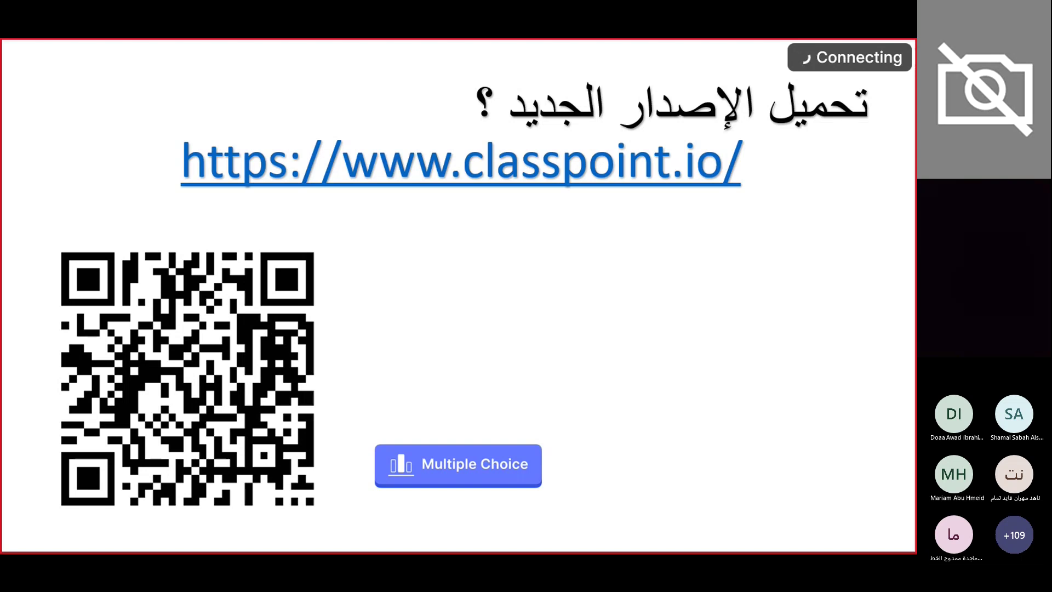
{"action": "right_click", "coordinate": [779, 184]}
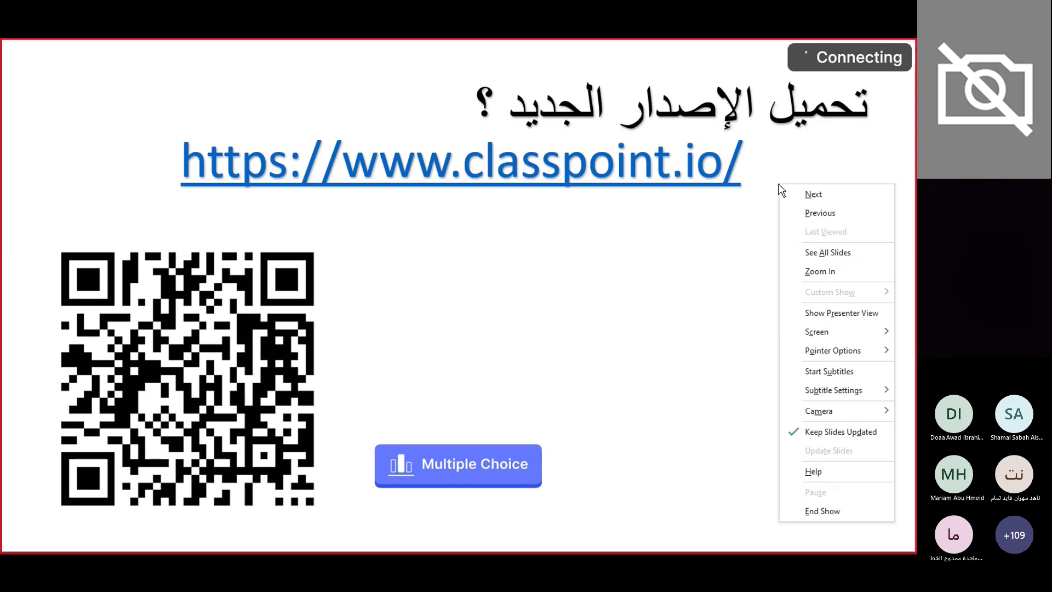
{"action": "left_click", "coordinate": [810, 514]}
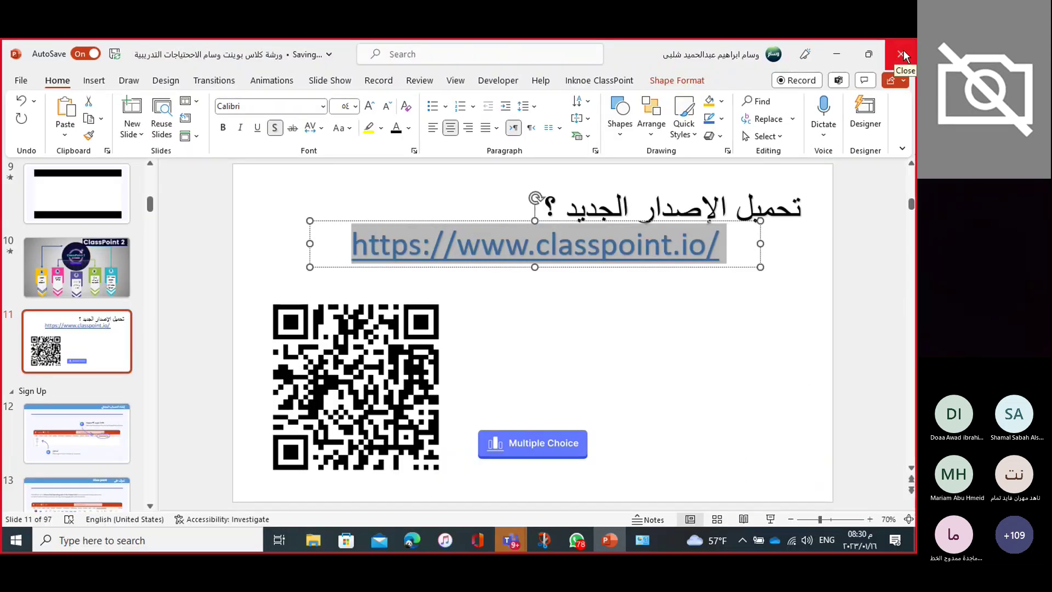
{"action": "left_click", "coordinate": [785, 307]}
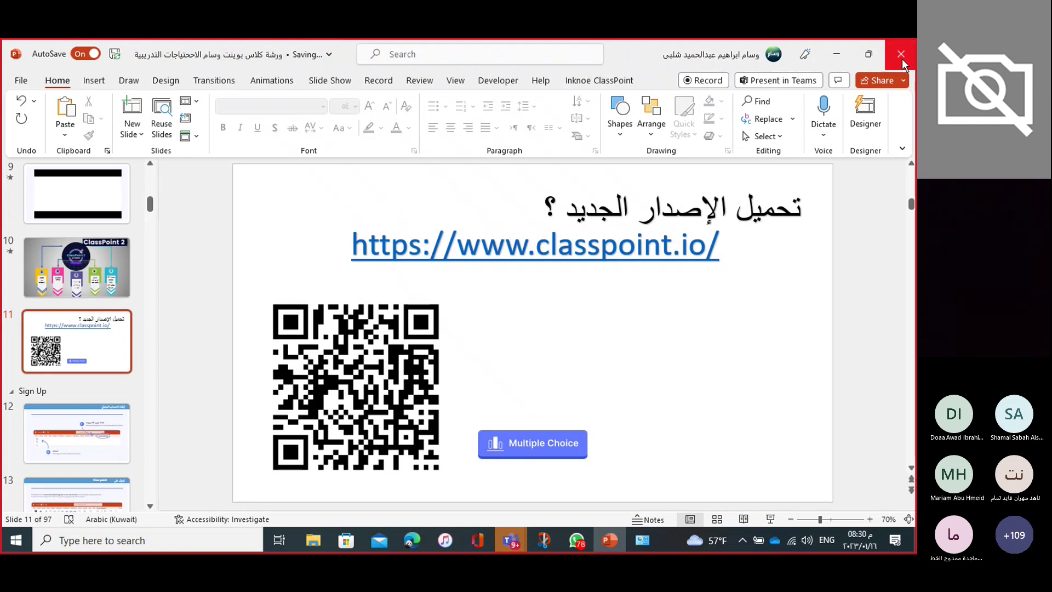
{"action": "left_click", "coordinate": [902, 56]}
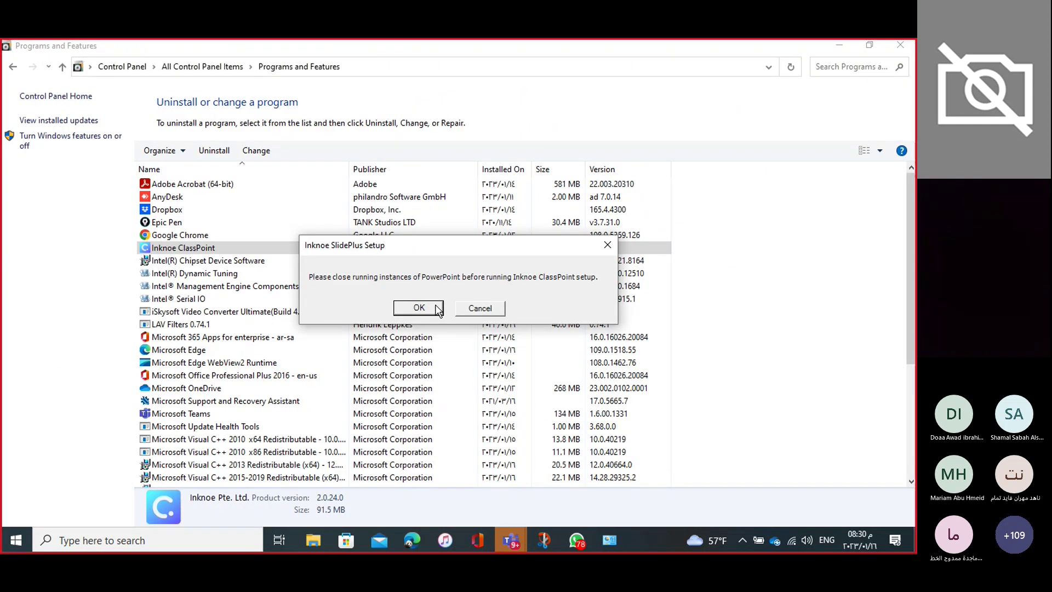
Dismiss the ClassPoint setup prompt and check the installed programs list for Inknoe ClassPoint
{"action": "left_click", "coordinate": [609, 246]}
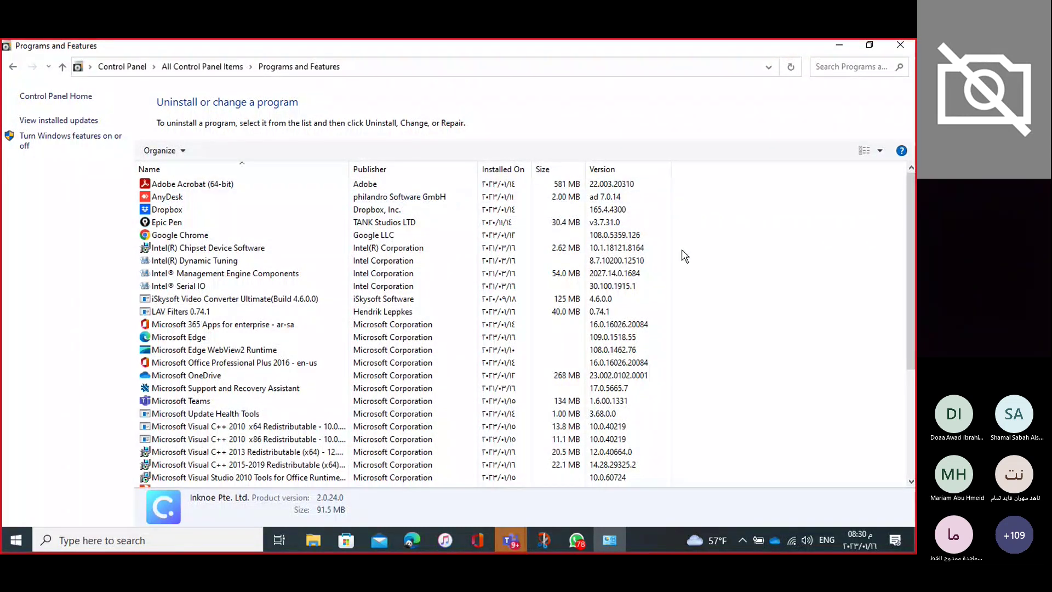
{"action": "scroll", "coordinate": [384, 329], "scroll_direction": "down", "scroll_amount": 5}
{"action": "scroll", "coordinate": [286, 214], "scroll_direction": "up", "scroll_amount": 4}
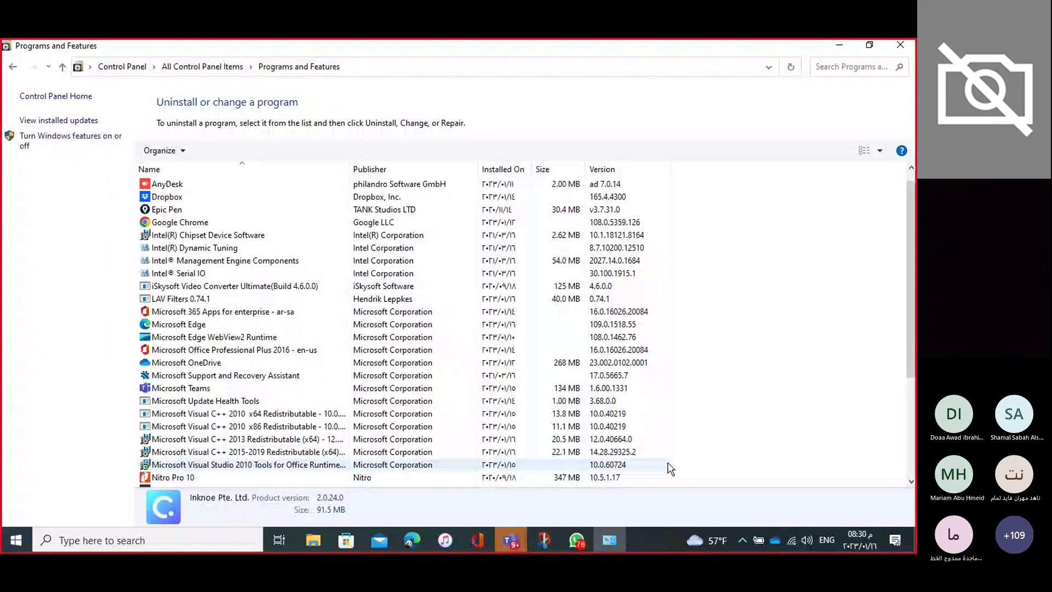
{"action": "left_click", "coordinate": [513, 543]}
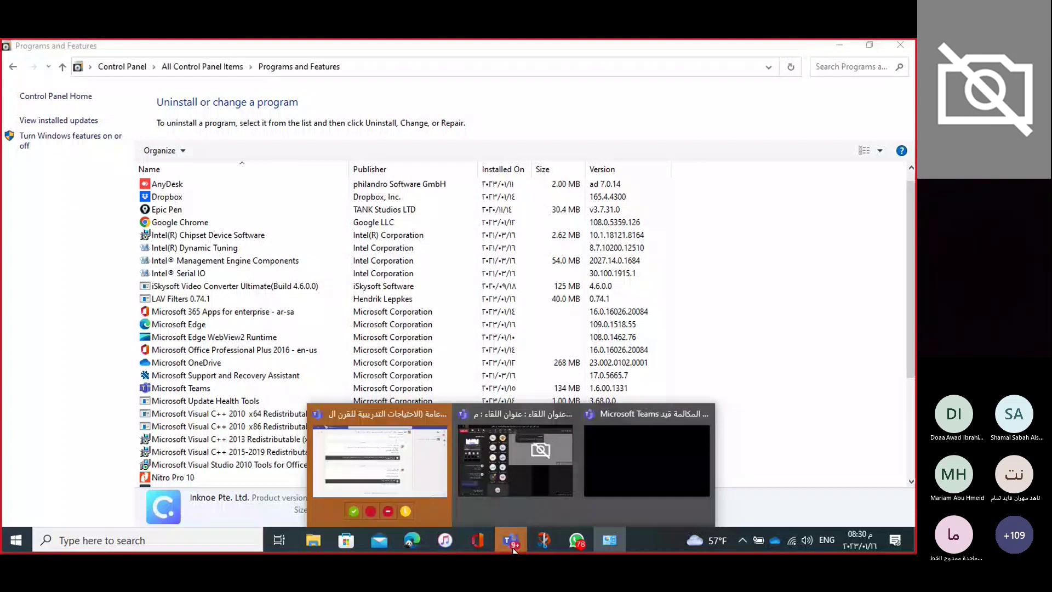
{"action": "left_click", "coordinate": [527, 481]}
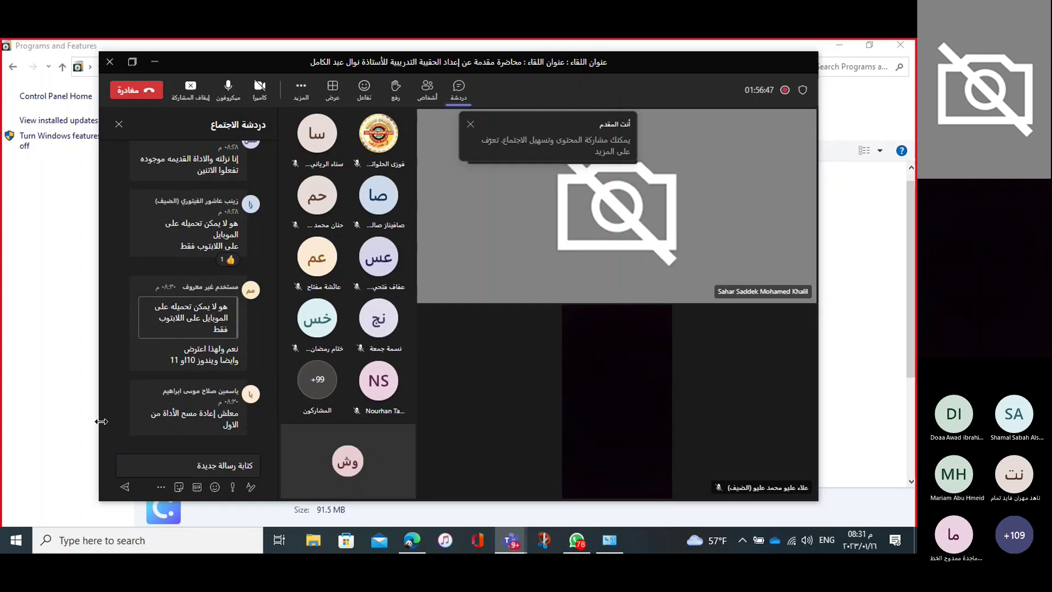
{"action": "left_click_drag", "start_coordinate": [104, 425], "coordinate": [103, 415]}
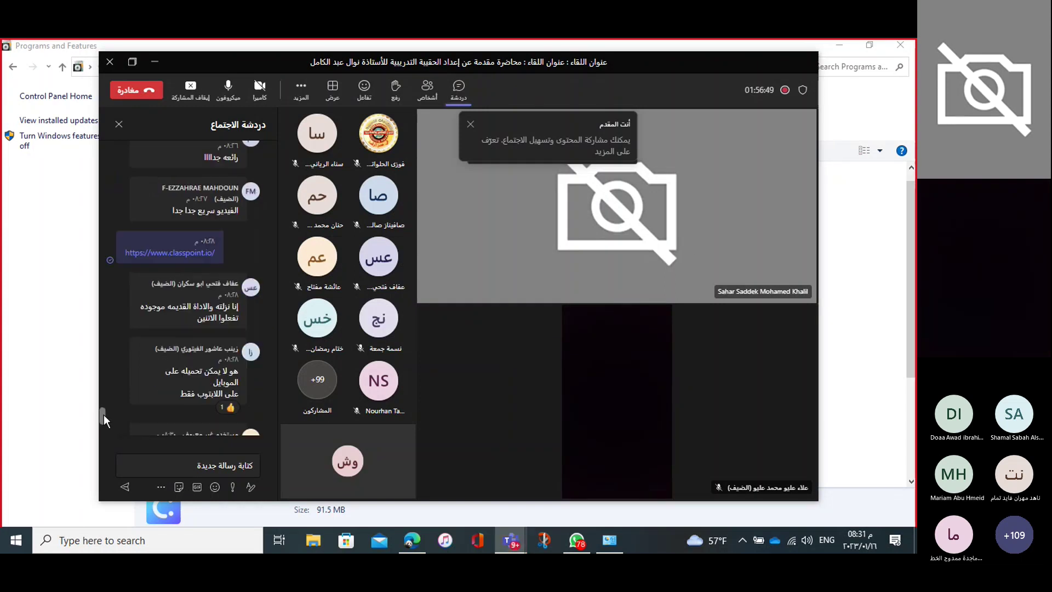
{"action": "left_click", "coordinate": [168, 253]}
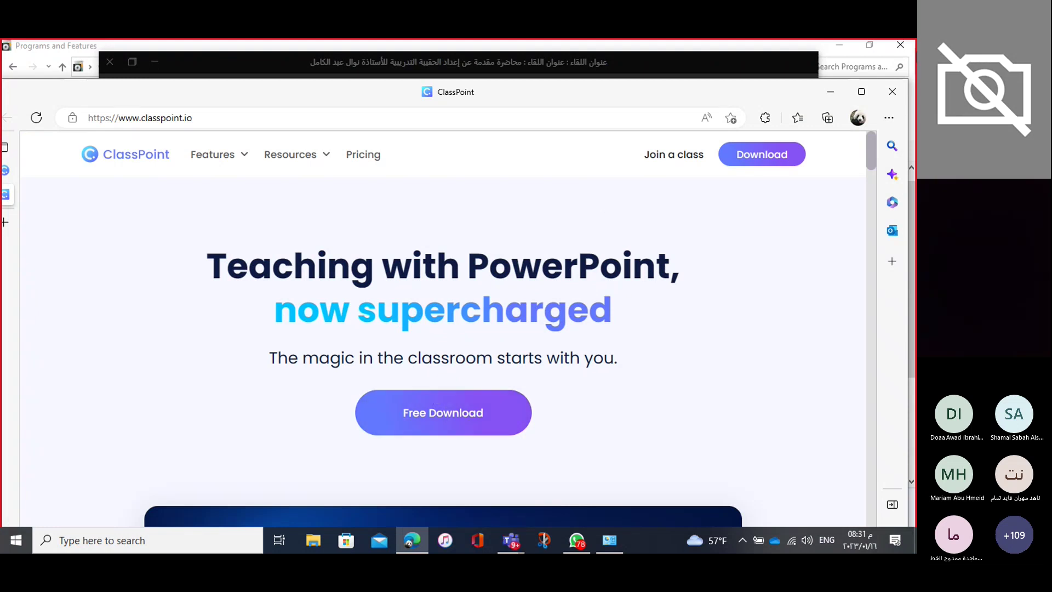
{"action": "left_click", "coordinate": [767, 163]}
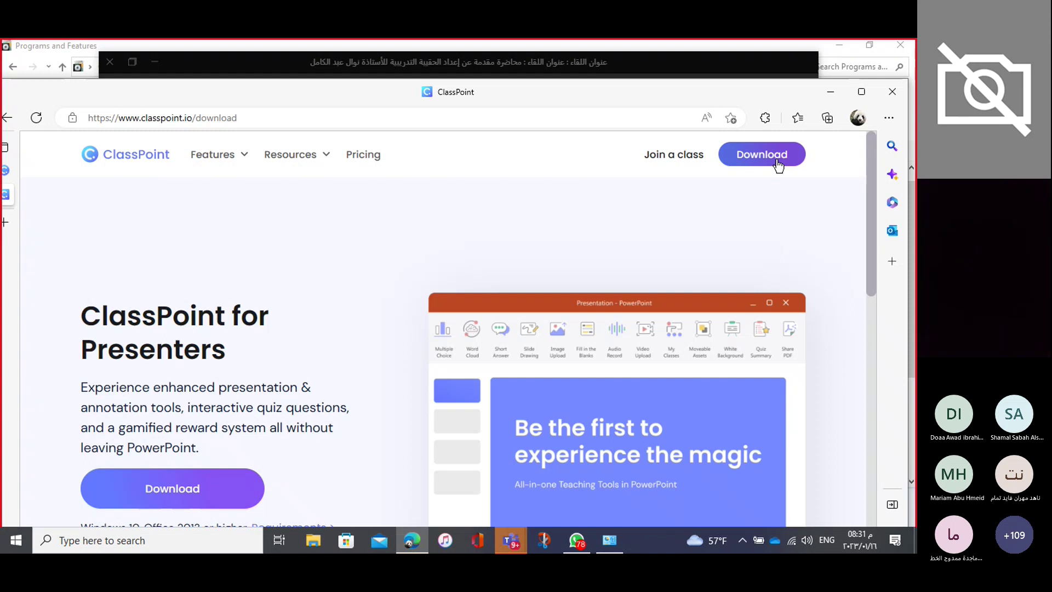
{"action": "left_click", "coordinate": [178, 489]}
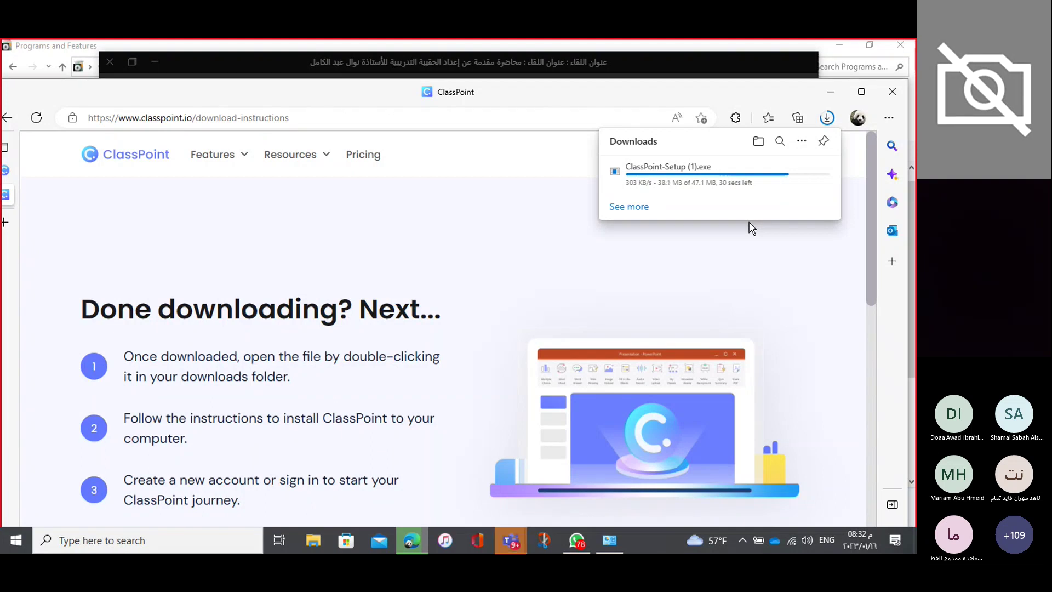
Close the Programs and Features window and minimize the browser while the installer downloads
{"action": "left_click", "coordinate": [616, 545]}
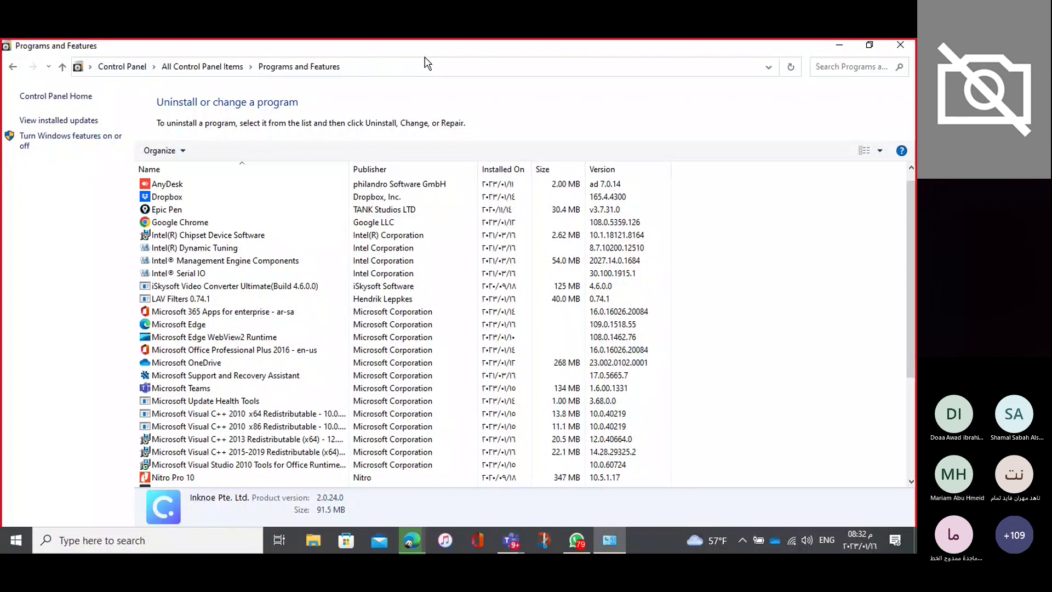
{"action": "left_click", "coordinate": [901, 46]}
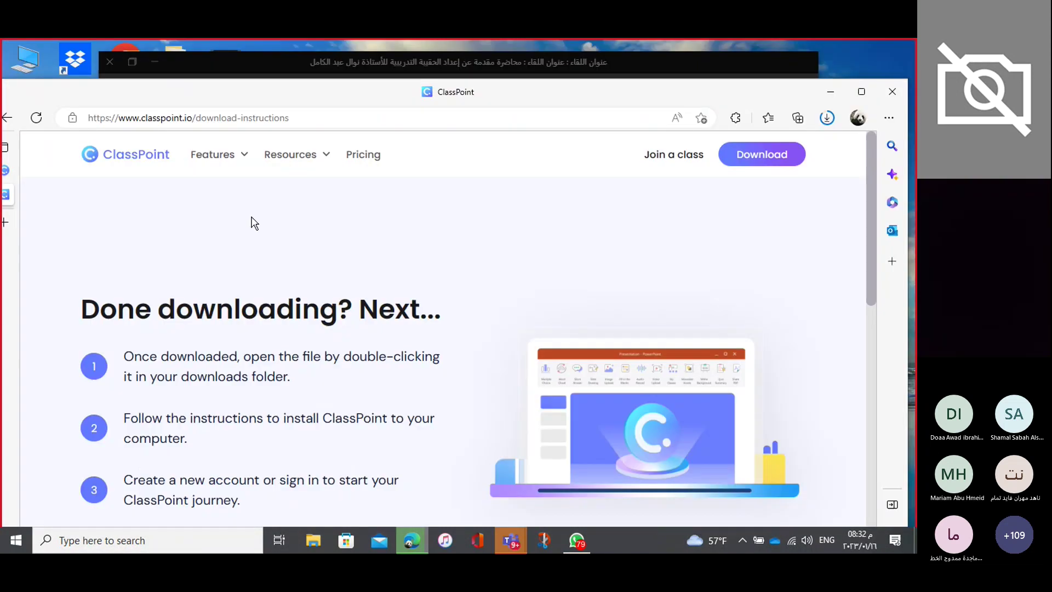
{"action": "left_click", "coordinate": [831, 89]}
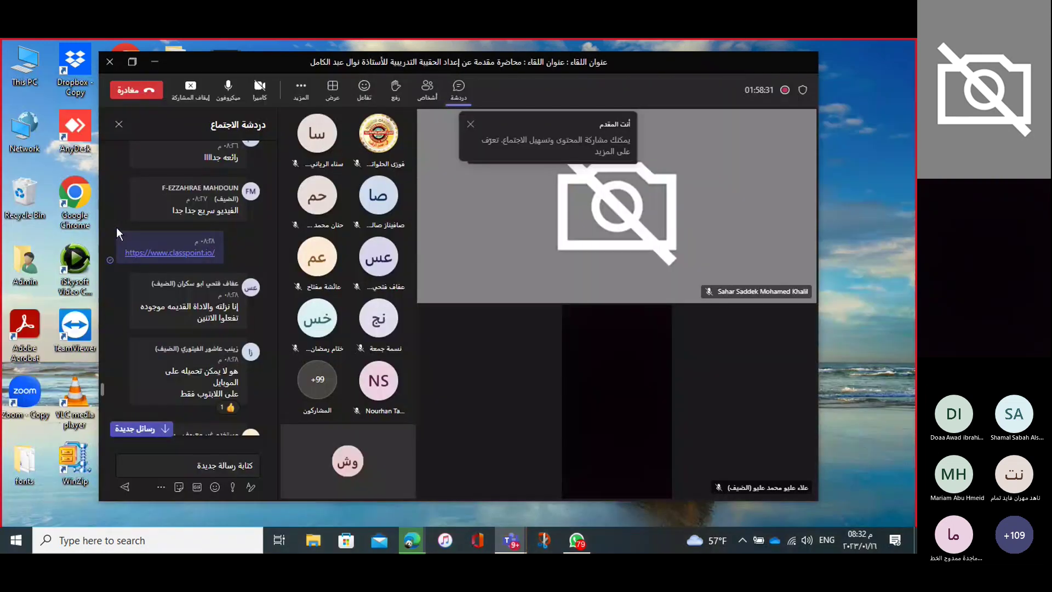
Reopen the Programs and Features list through Control Panel from the recent Windows searches
{"action": "left_click", "coordinate": [84, 544]}
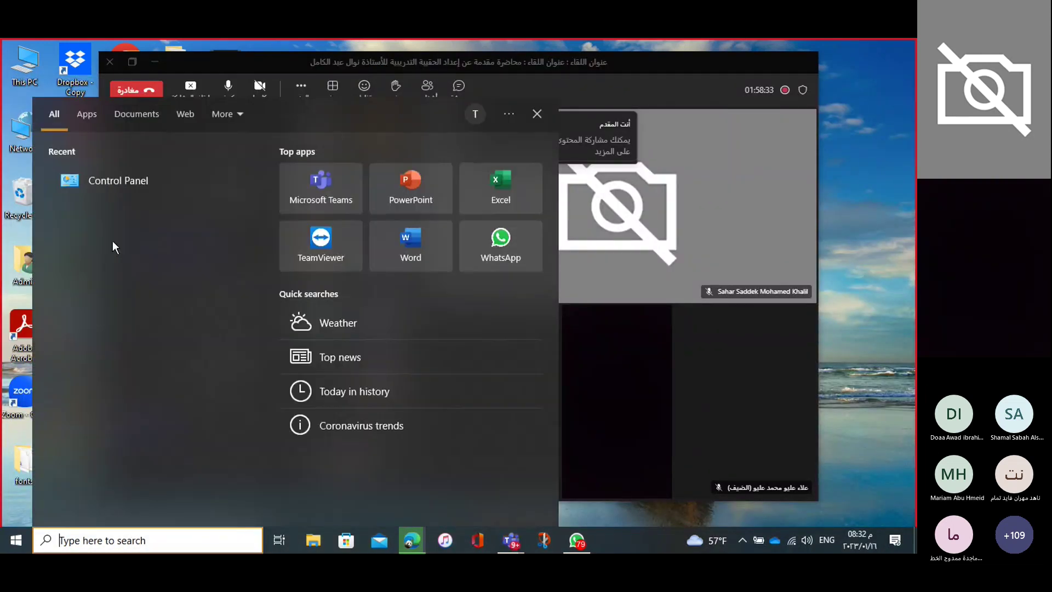
{"action": "left_click", "coordinate": [100, 186]}
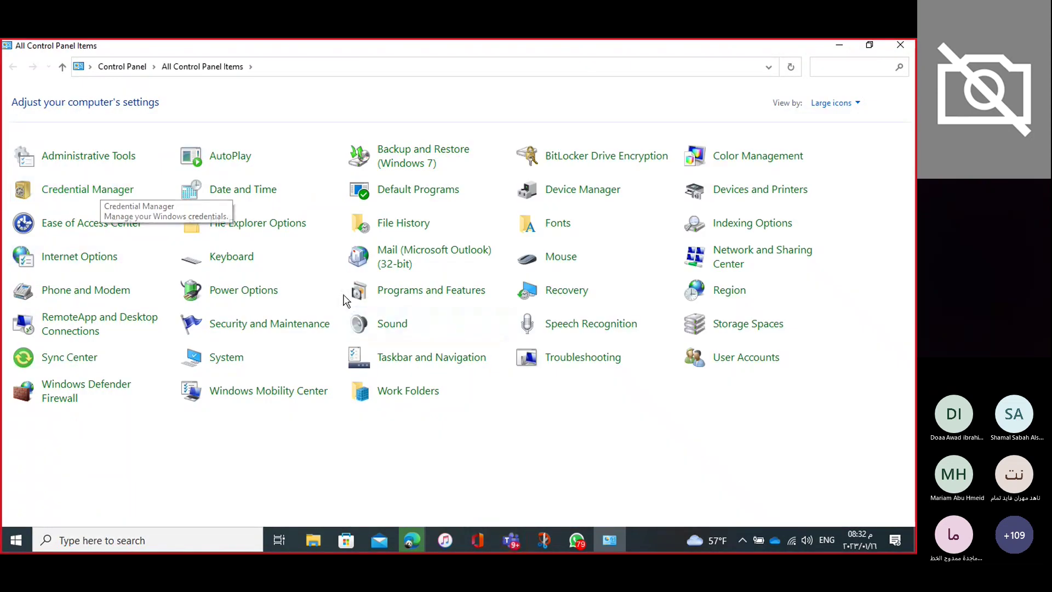
{"action": "left_click", "coordinate": [399, 294]}
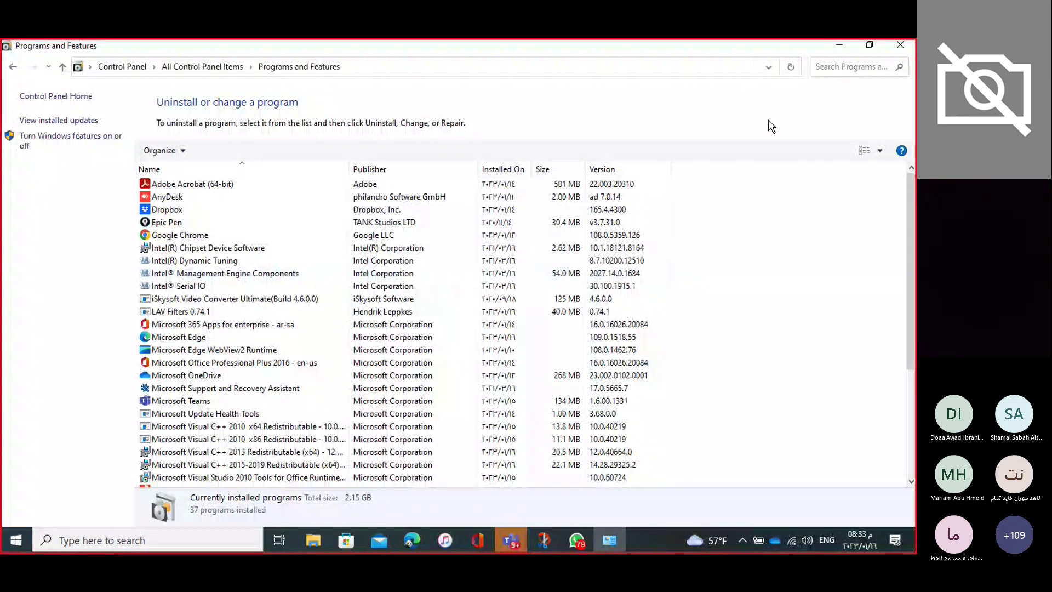
Minimize the installed programs list and launch the downloaded ClassPoint-Setup (1).exe from the browser's downloads
{"action": "left_click", "coordinate": [840, 46]}
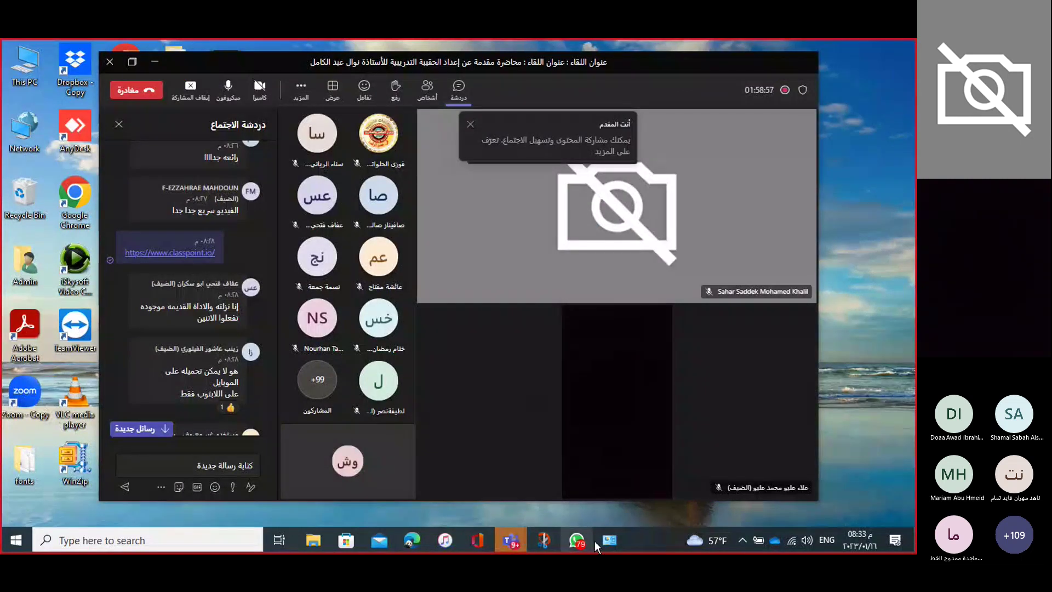
{"action": "mouse_move", "coordinate": [614, 541]}
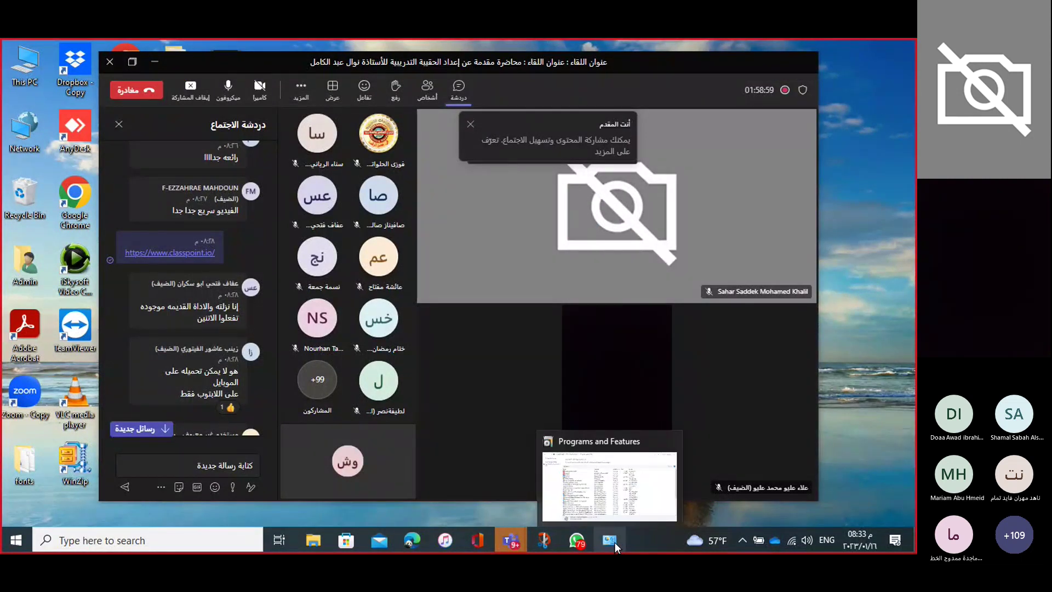
{"action": "left_click", "coordinate": [412, 541]}
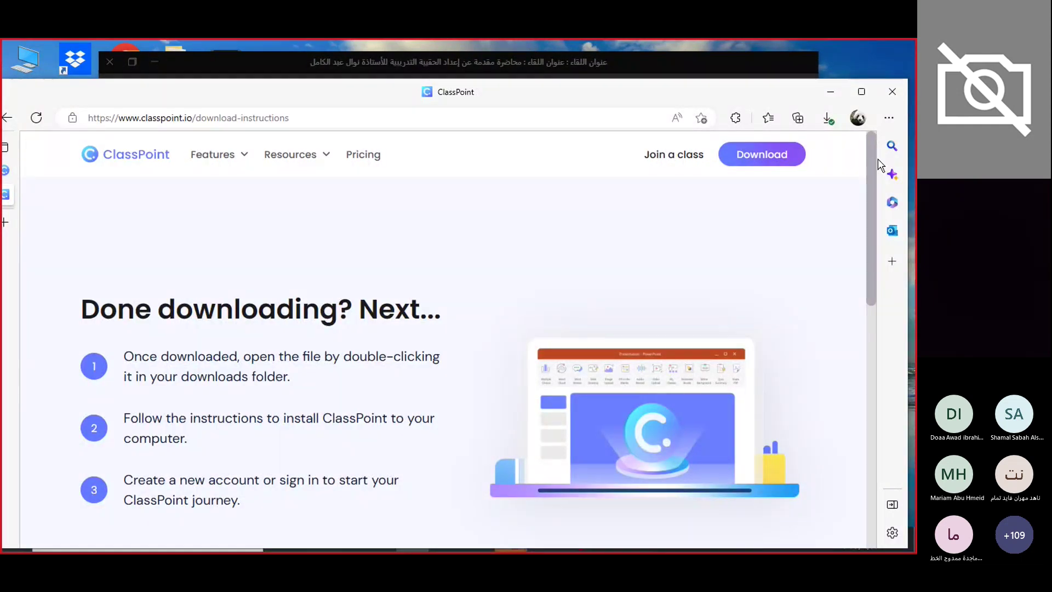
{"action": "left_click", "coordinate": [828, 118]}
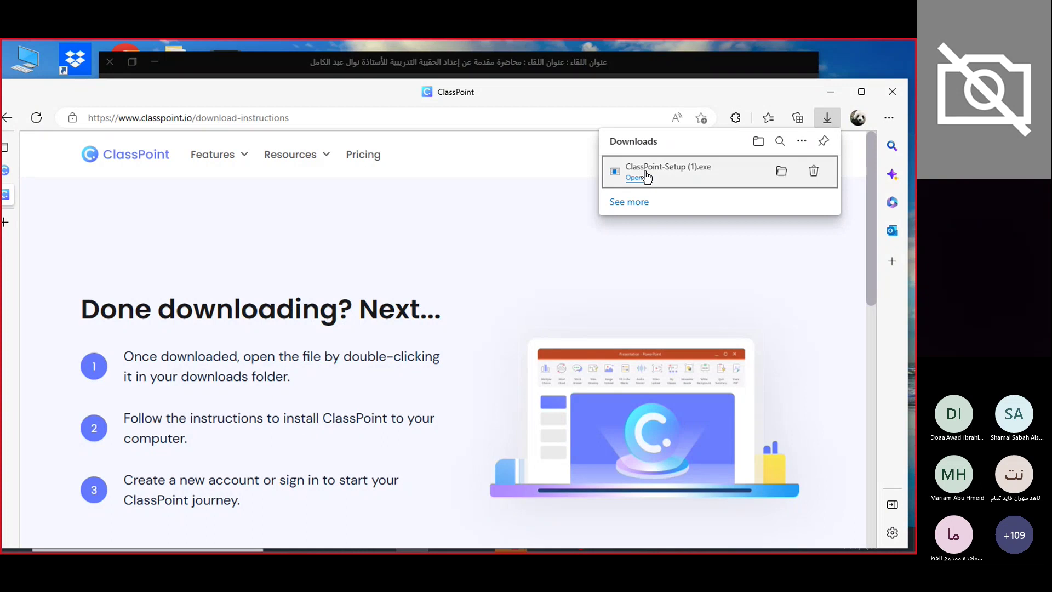
{"action": "left_click", "coordinate": [632, 180]}
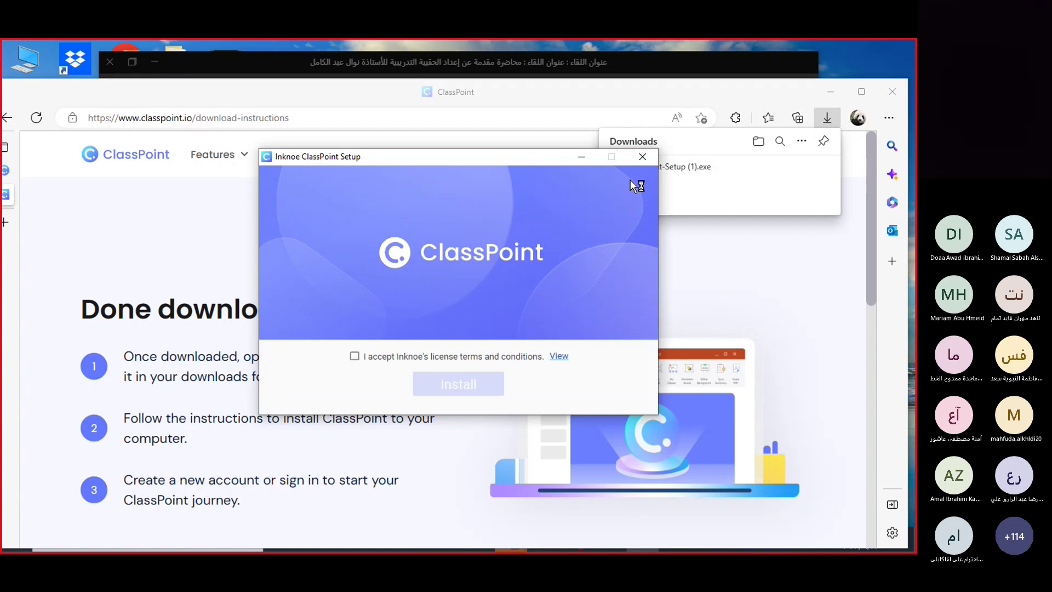
Accept Inknoe's license terms, install ClassPoint through the setup wizard, and open PowerPoint from the finished installer
{"action": "left_click", "coordinate": [355, 357]}
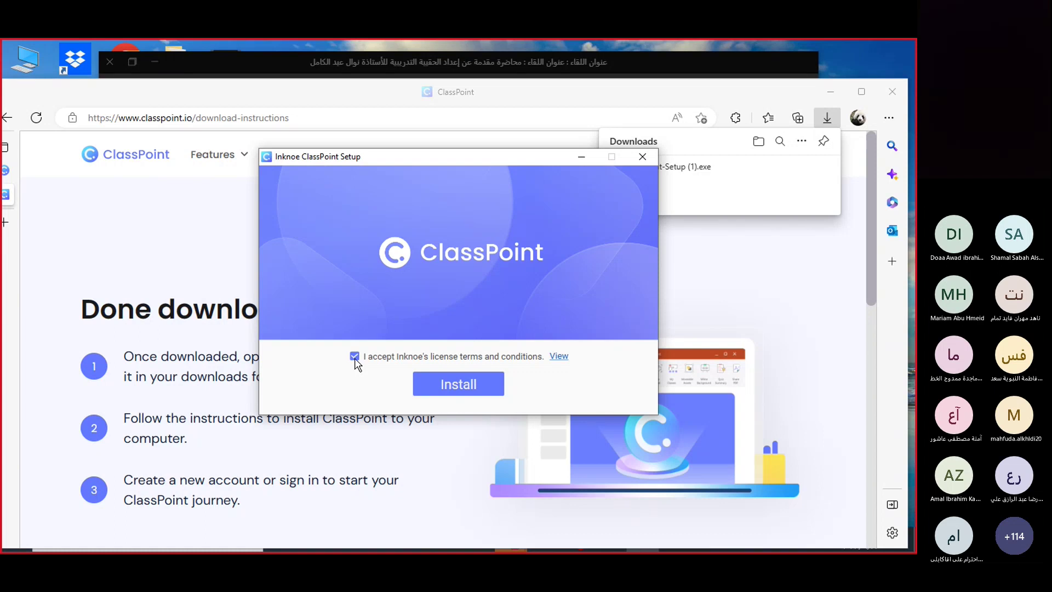
{"action": "left_click", "coordinate": [458, 390]}
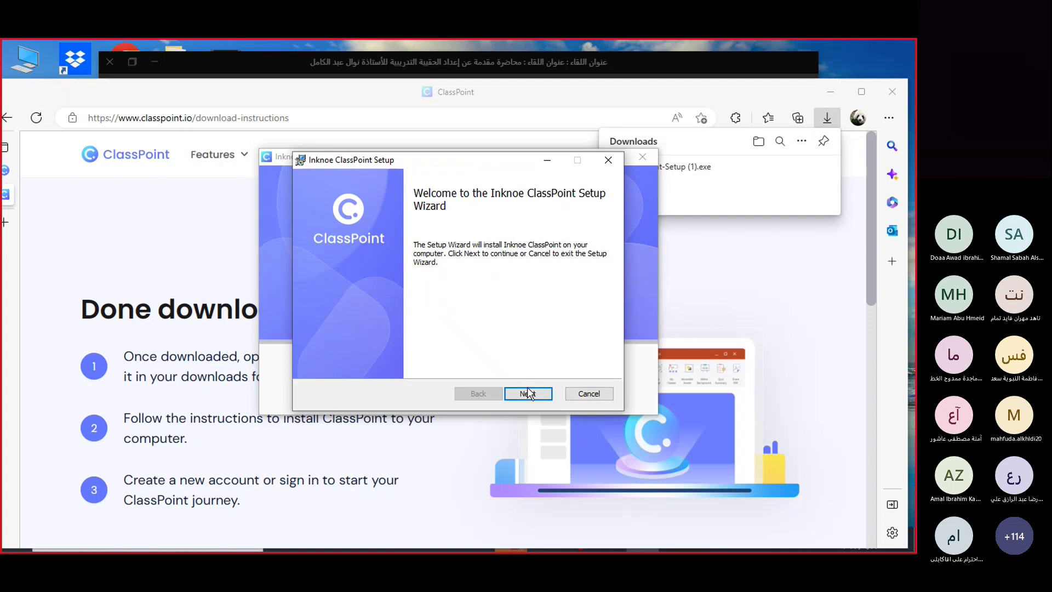
{"action": "left_click", "coordinate": [527, 391]}
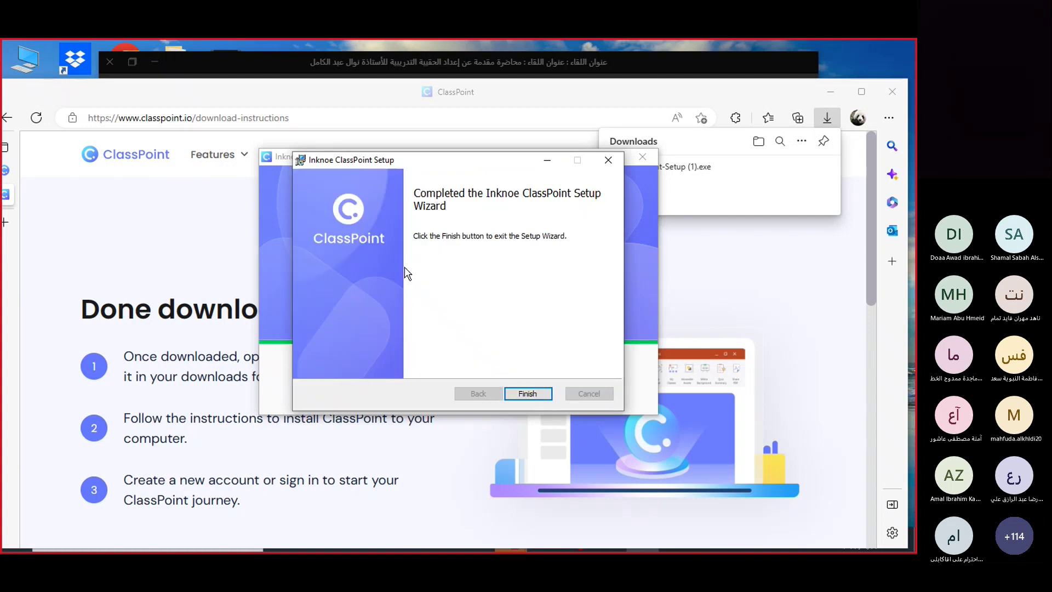
{"action": "left_click", "coordinate": [526, 393]}
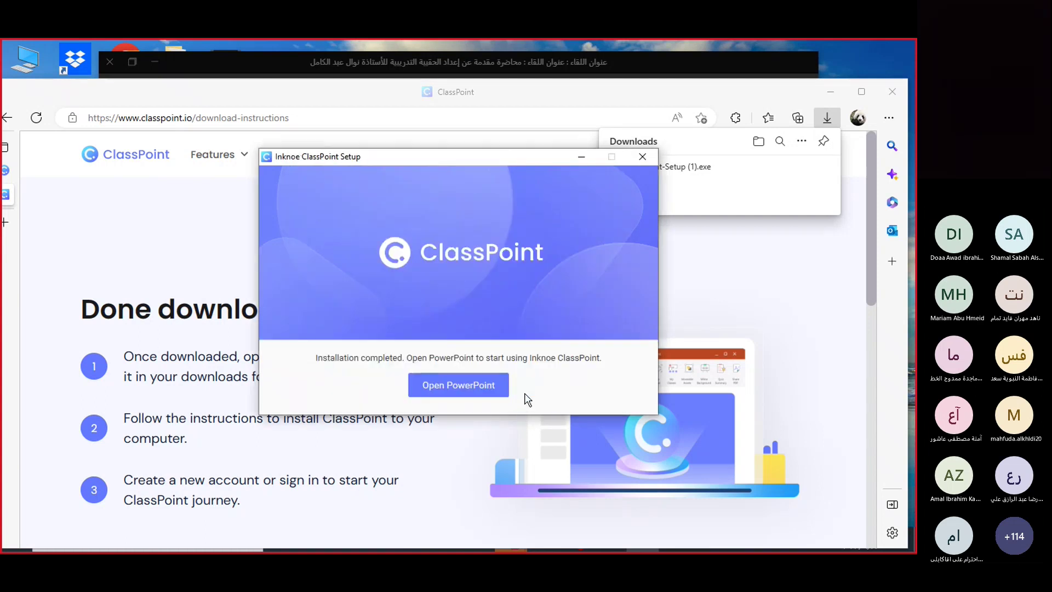
{"action": "left_click", "coordinate": [485, 388]}
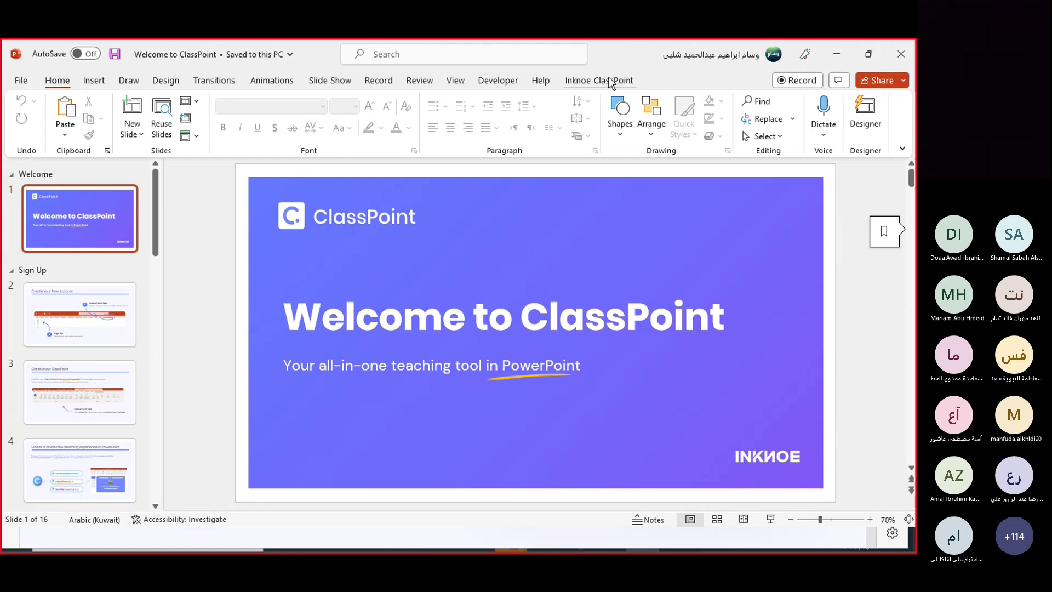
Minimize PowerPoint and the browser, and check the installed programs list in Control Panel for Inknoe ClassPoint
{"action": "left_click", "coordinate": [839, 55]}
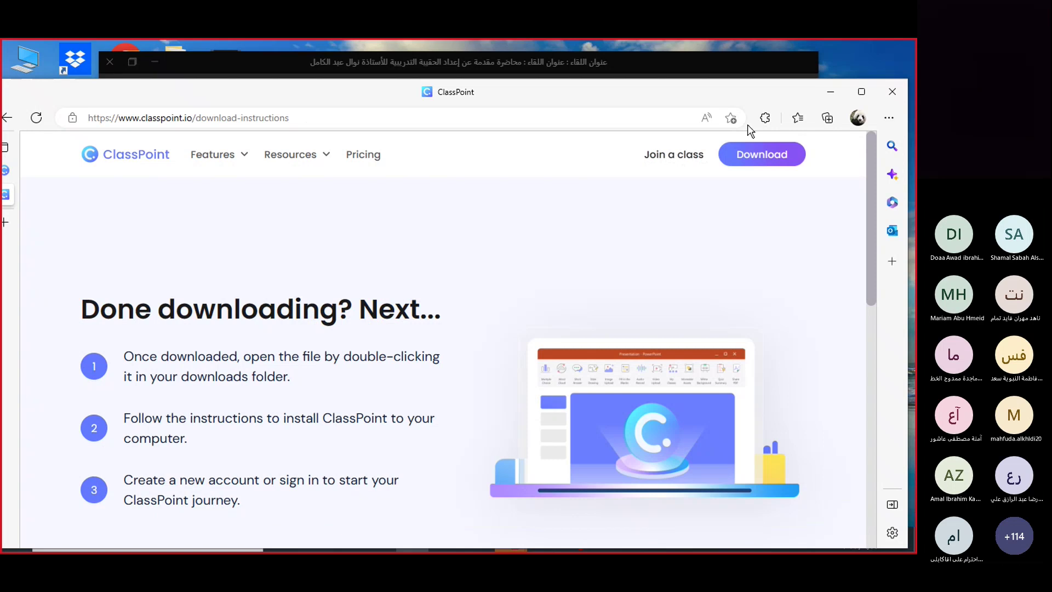
{"action": "left_click", "coordinate": [831, 92]}
{"action": "left_click", "coordinate": [115, 546]}
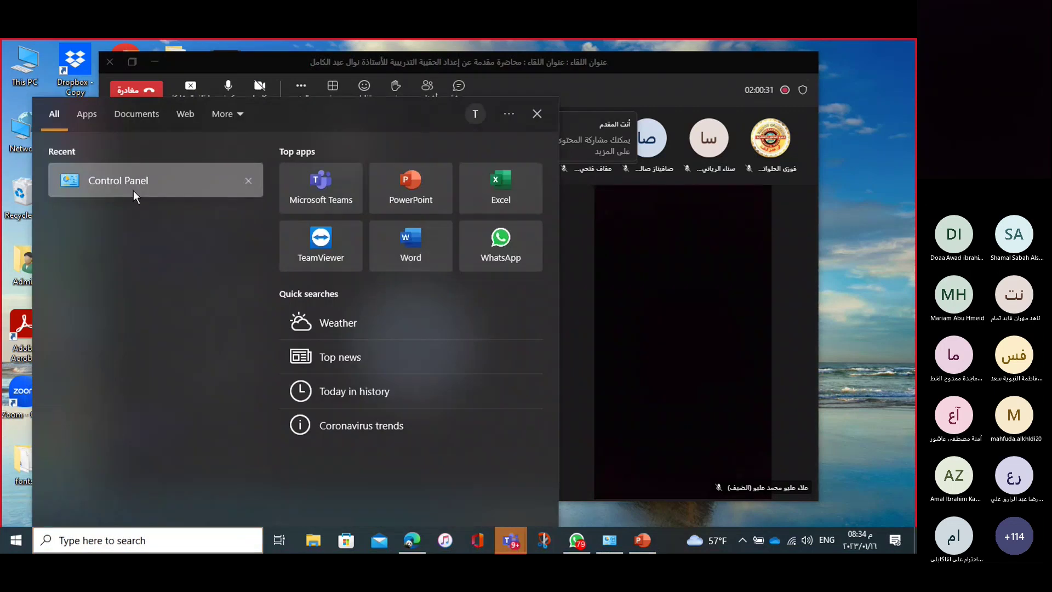
{"action": "left_click", "coordinate": [133, 190]}
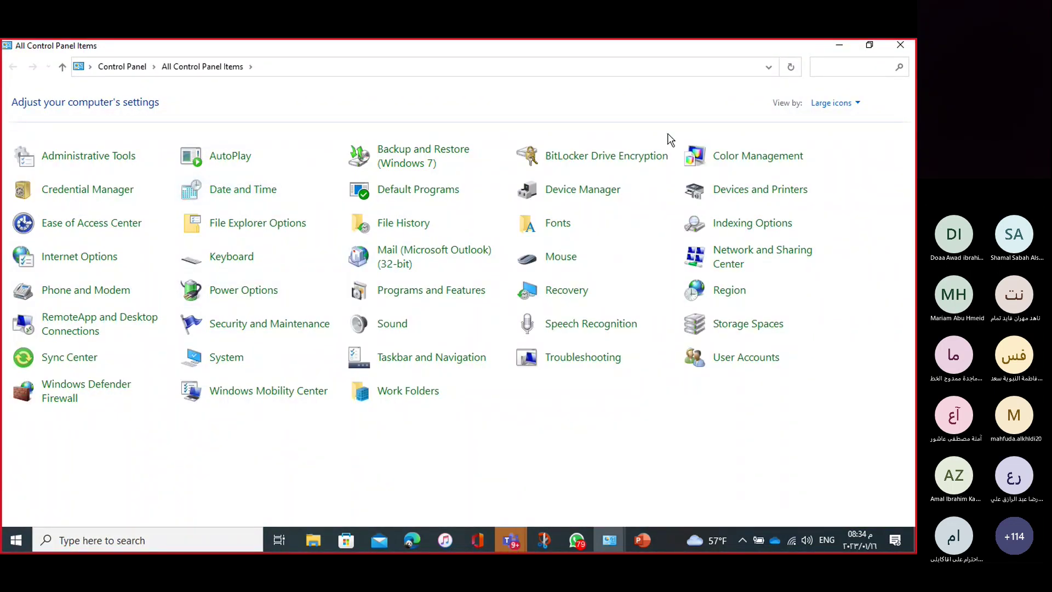
{"action": "left_click", "coordinate": [406, 296]}
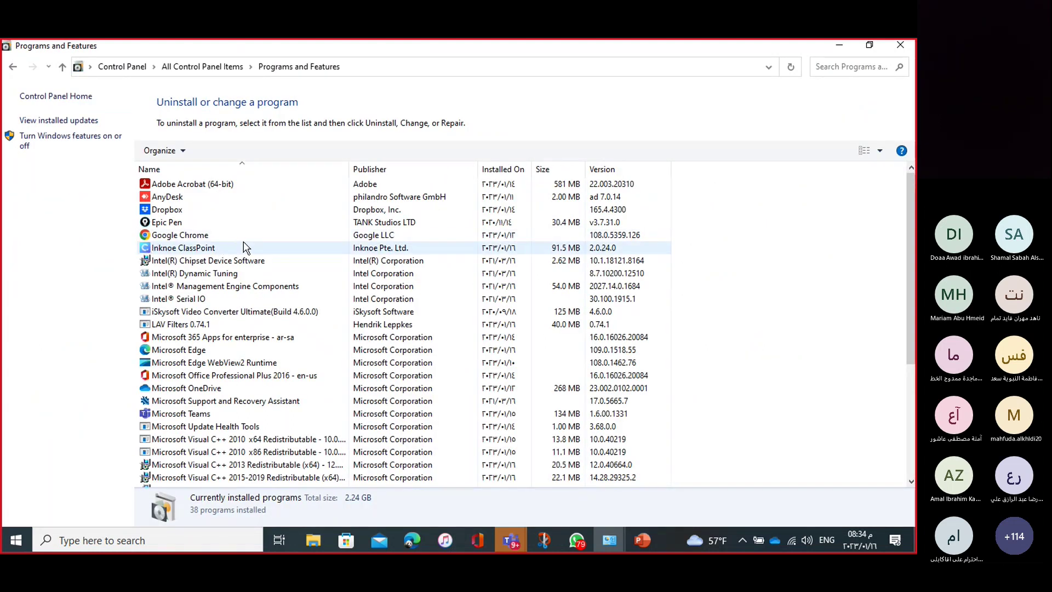
{"action": "left_click", "coordinate": [846, 48]}
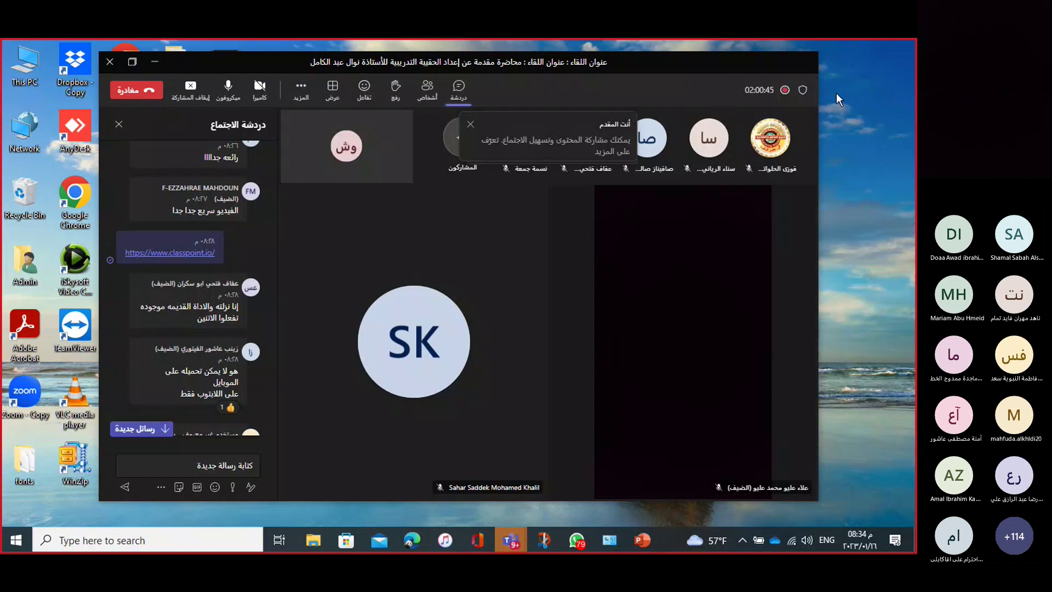
Minimize the meeting window, switch to the ClassPoint 2 workshop presentation in PowerPoint, and view the ClassPoint user account details
{"action": "left_click", "coordinate": [155, 64]}
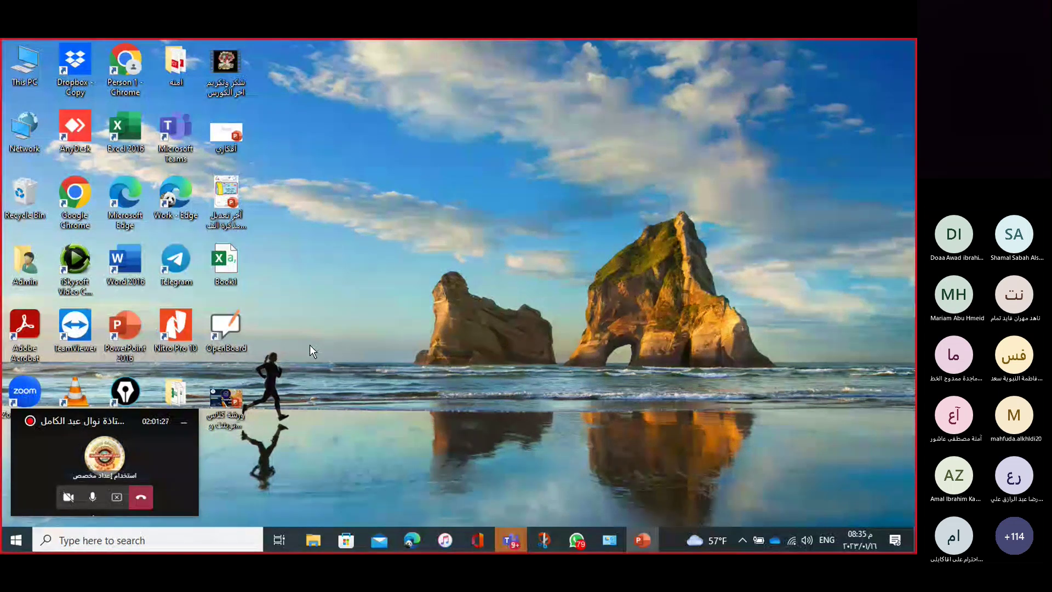
{"action": "key", "text": "alt+Tab"}
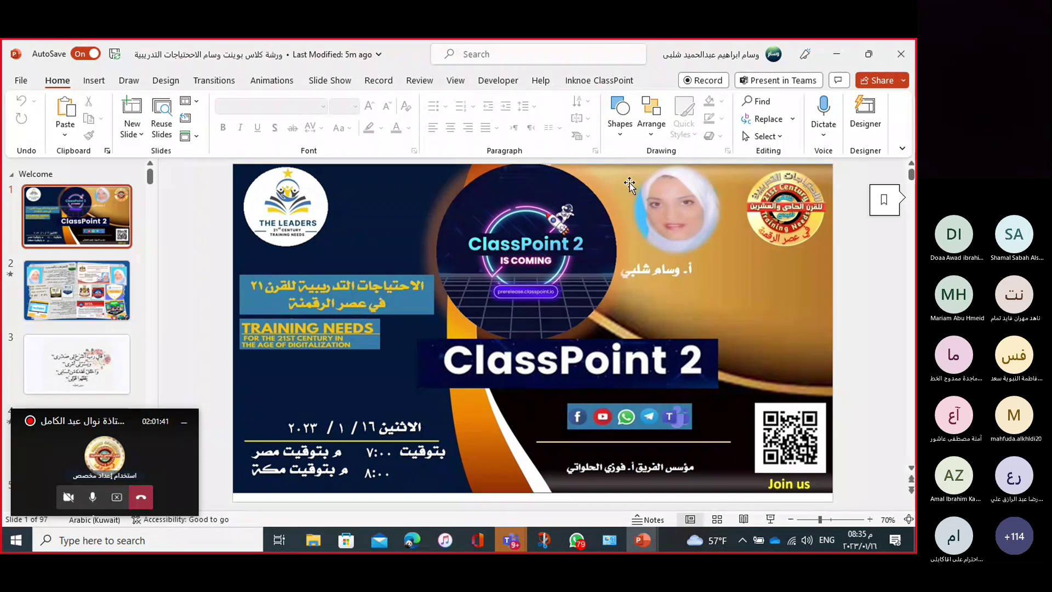
{"action": "left_click", "coordinate": [608, 82]}
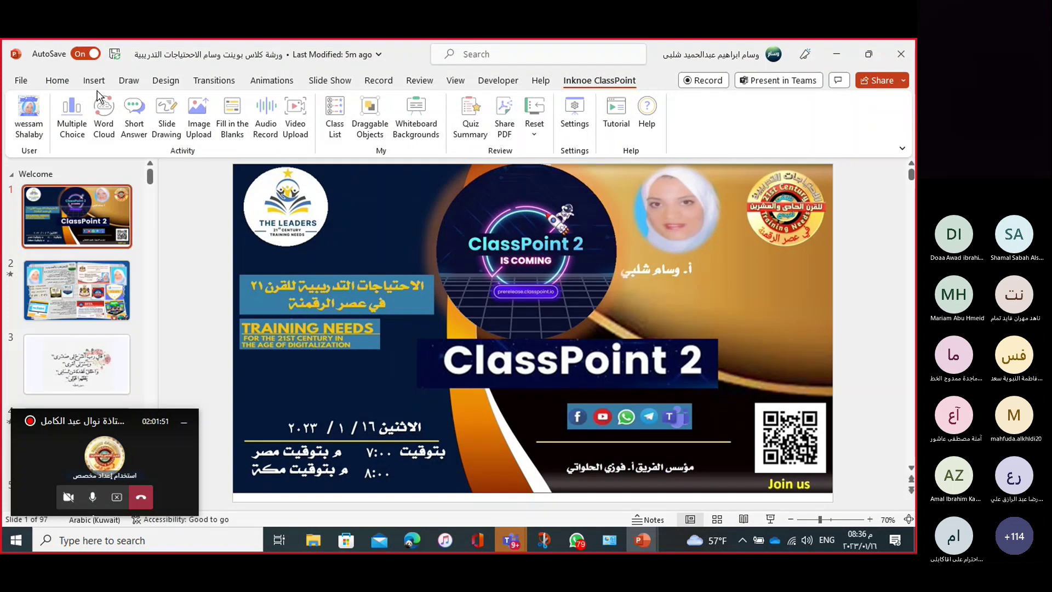
{"action": "left_click", "coordinate": [30, 113]}
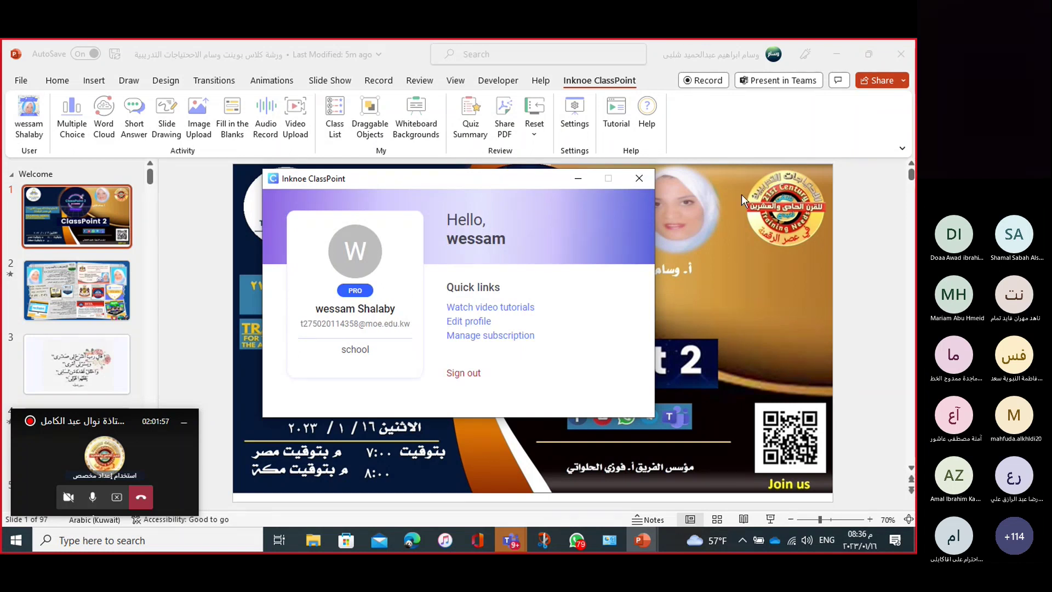
{"action": "left_click", "coordinate": [575, 187]}
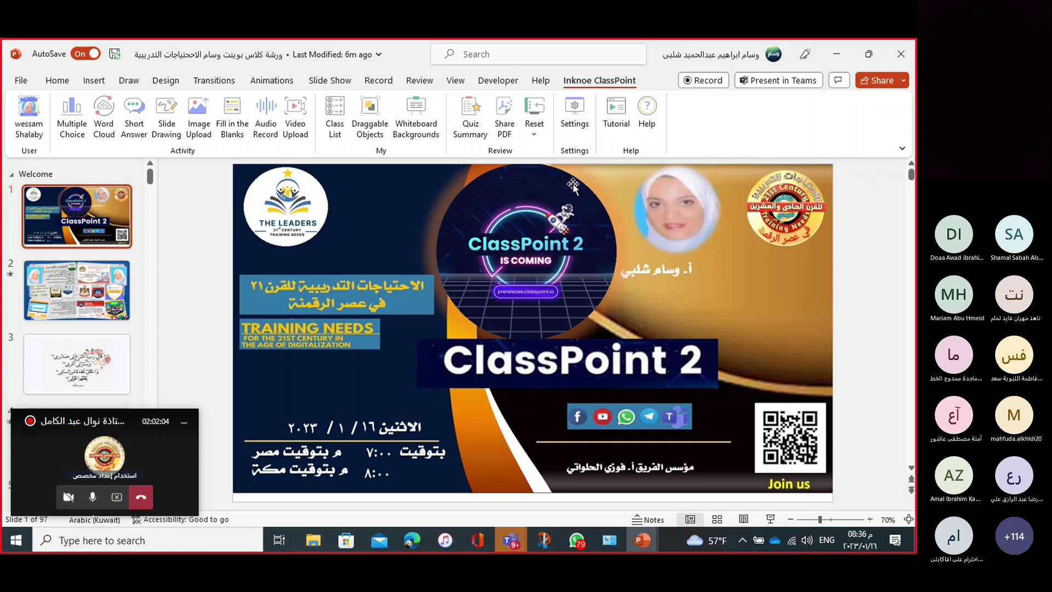
Sign out of the current ClassPoint account and open the ClassPoint login form
{"action": "left_click", "coordinate": [29, 115]}
{"action": "left_click", "coordinate": [466, 375]}
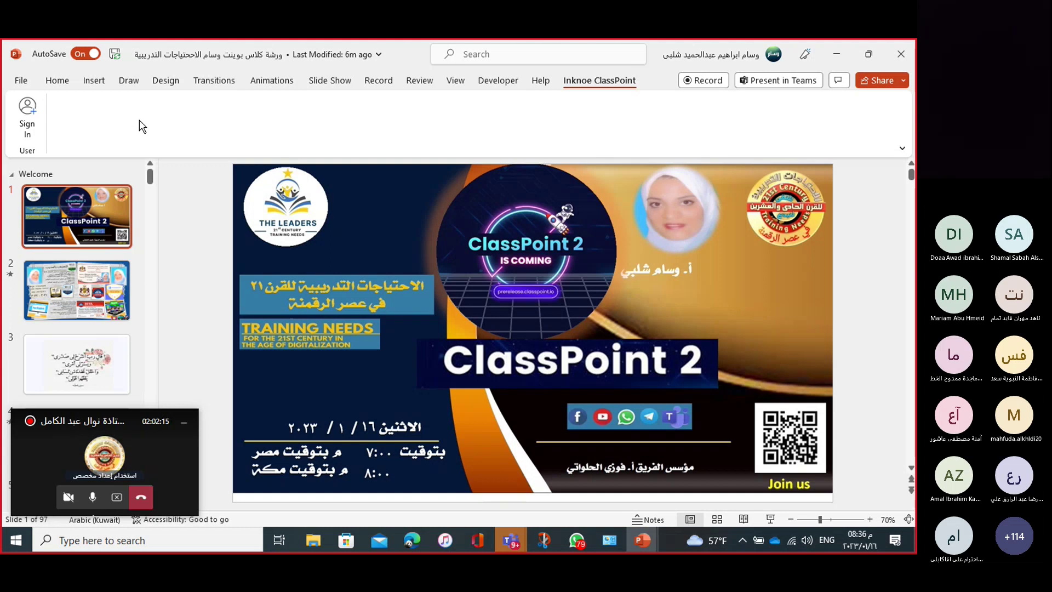
{"action": "left_click", "coordinate": [29, 134]}
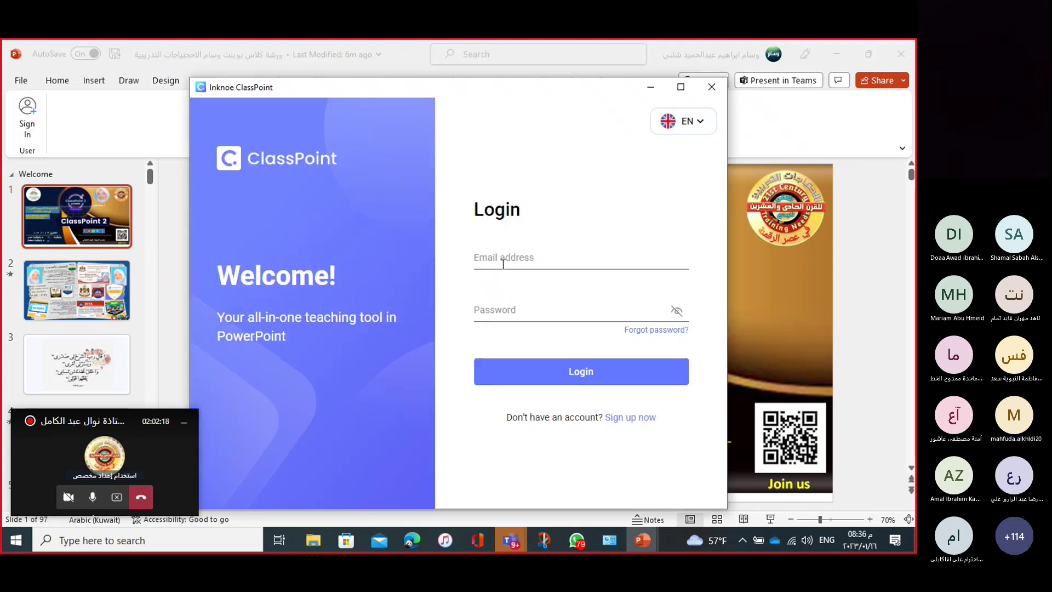
Fill in the account e-mail and type the account password in the ClassPoint login form
{"action": "left_click", "coordinate": [503, 264]}
{"action": "left_click", "coordinate": [502, 304]}
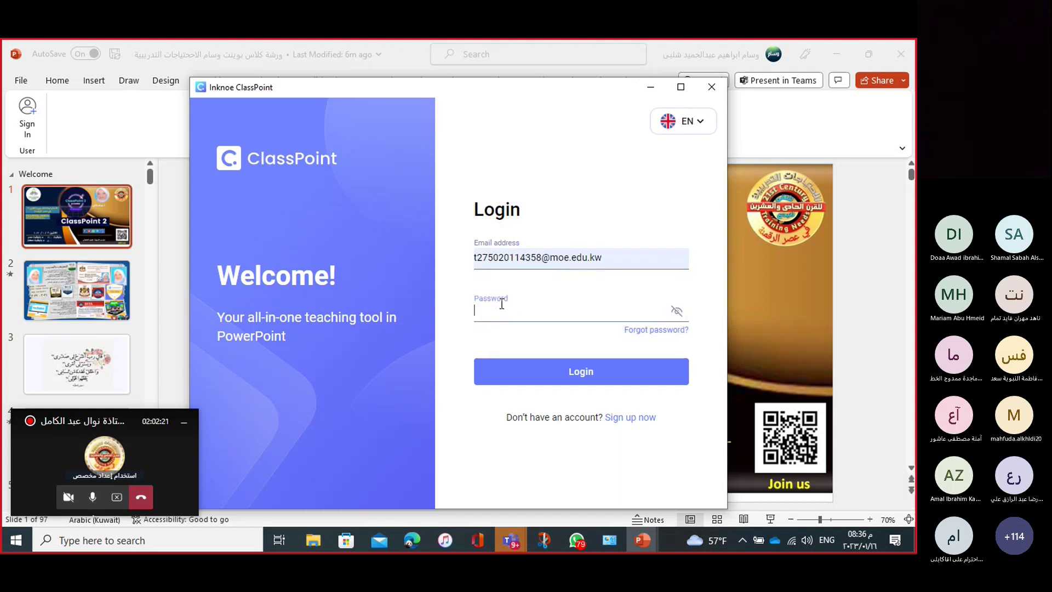
{"action": "type", "text": "•••••"}
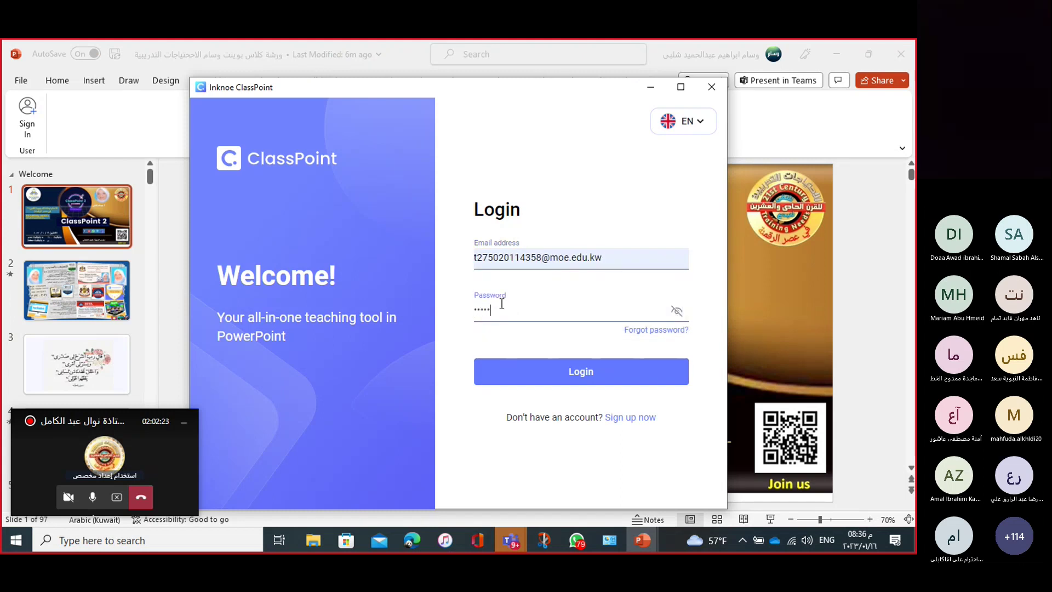
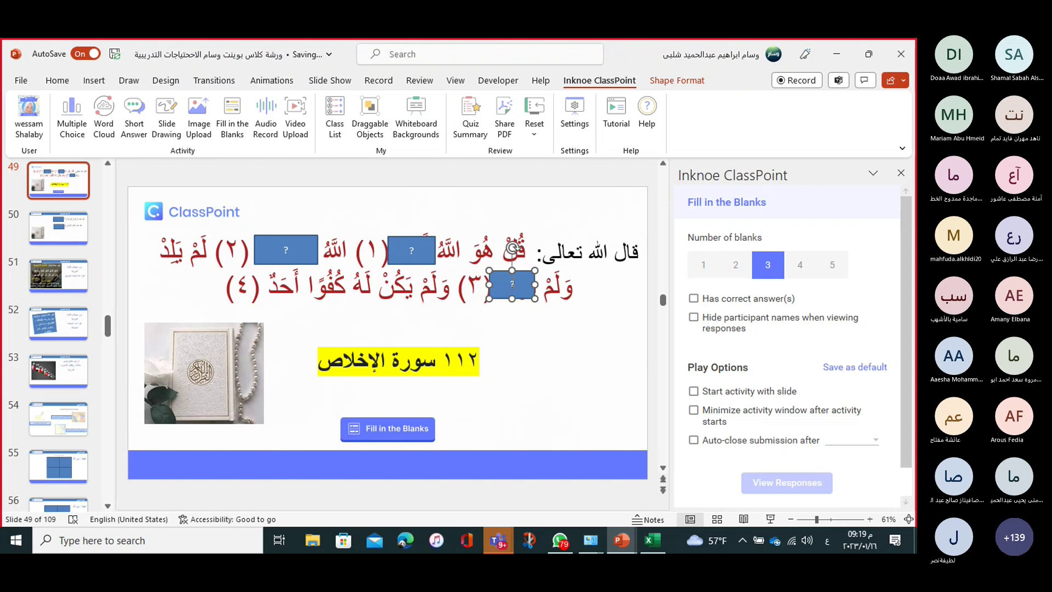
Delete the three blue question-mark rectangles covering words in the verse text on slide 49
{"action": "left_click_drag", "start_coordinate": [535, 300], "coordinate": [532, 298]}
{"action": "key", "text": "Delete"}
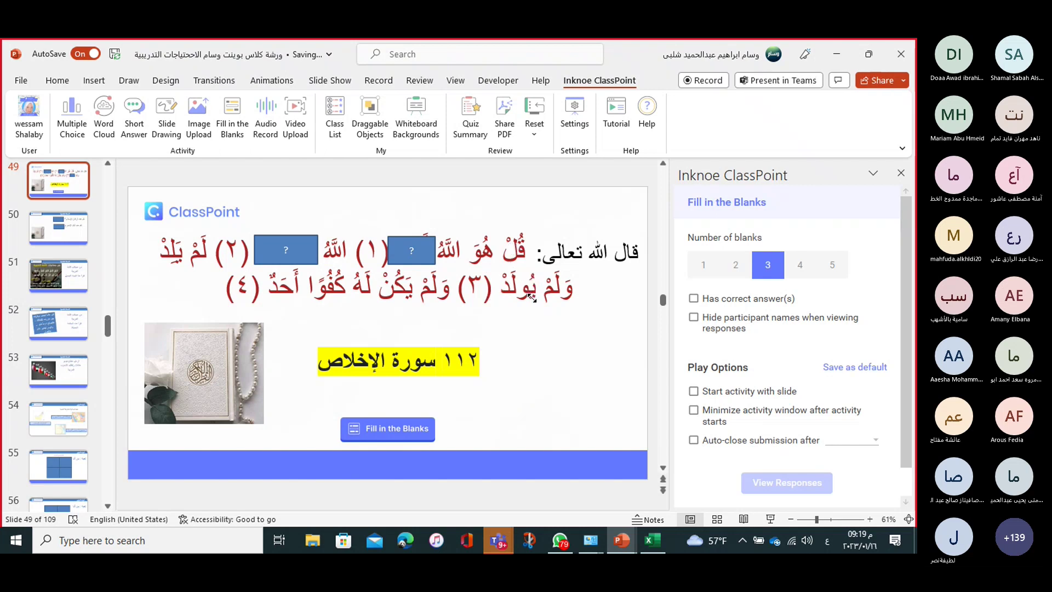
{"action": "left_click", "coordinate": [424, 259]}
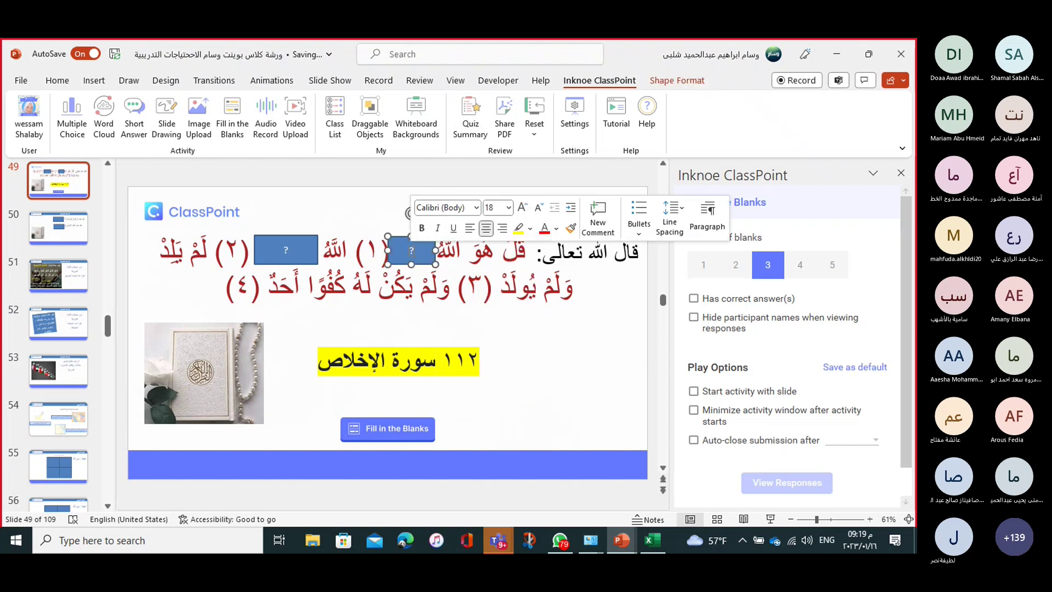
{"action": "key", "text": "Delete"}
{"action": "left_click", "coordinate": [307, 252]}
{"action": "key", "text": "Delete"}
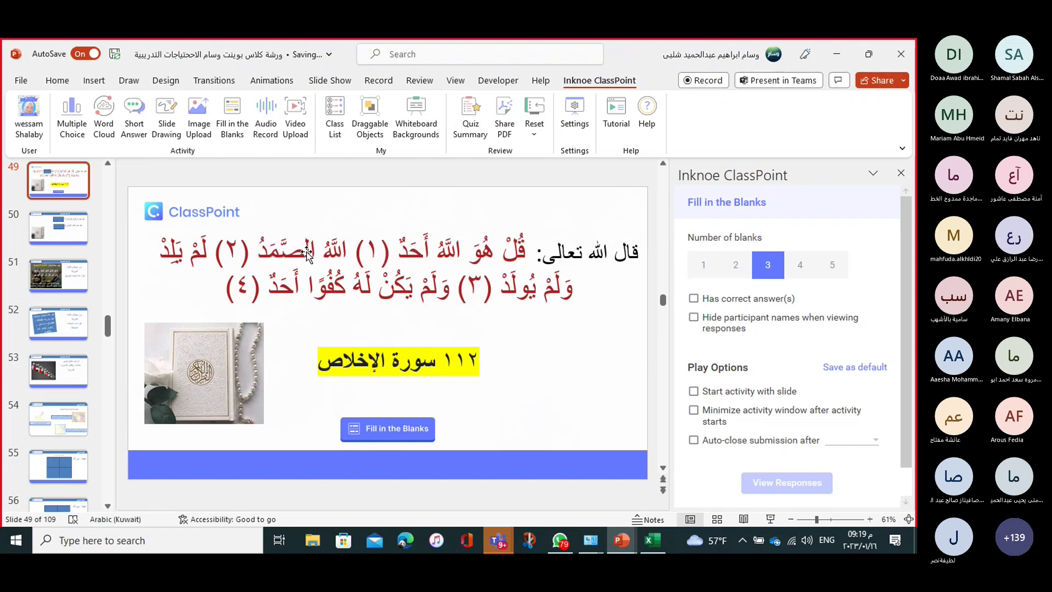
Draw a rectangle about 2 cm high and 2.3 cm wide over the word أَحَدٌ in the first line of the verse
{"action": "left_click", "coordinate": [94, 80]}
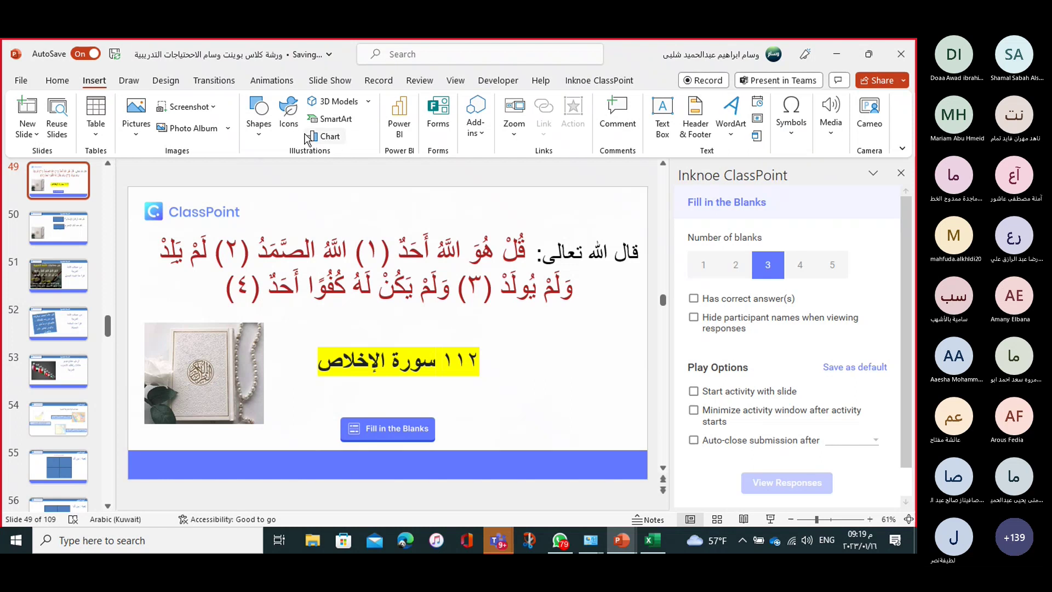
{"action": "left_click", "coordinate": [259, 121]}
{"action": "left_click", "coordinate": [254, 178]}
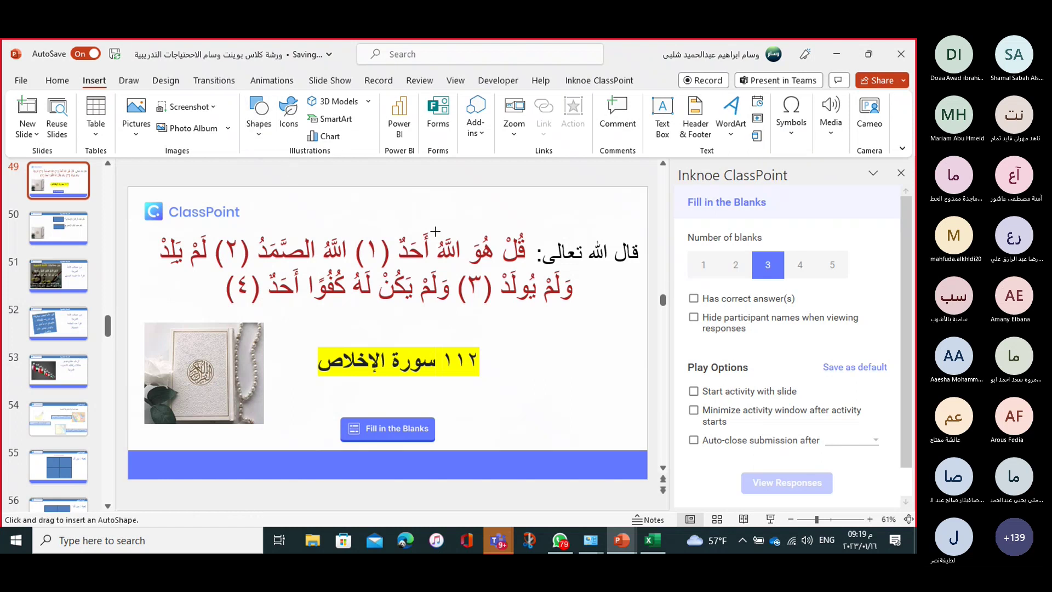
{"action": "left_click_drag", "start_coordinate": [435, 232], "coordinate": [399, 266]}
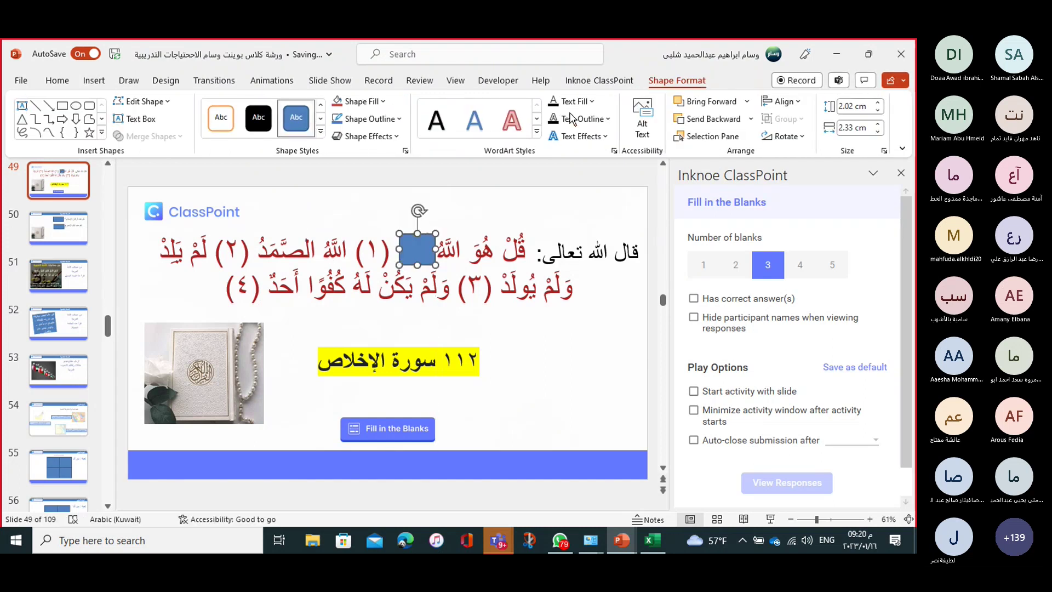
Add an Arabic question mark (؟) as the text inside the rectangle covering the word
{"action": "right_click", "coordinate": [415, 262]}
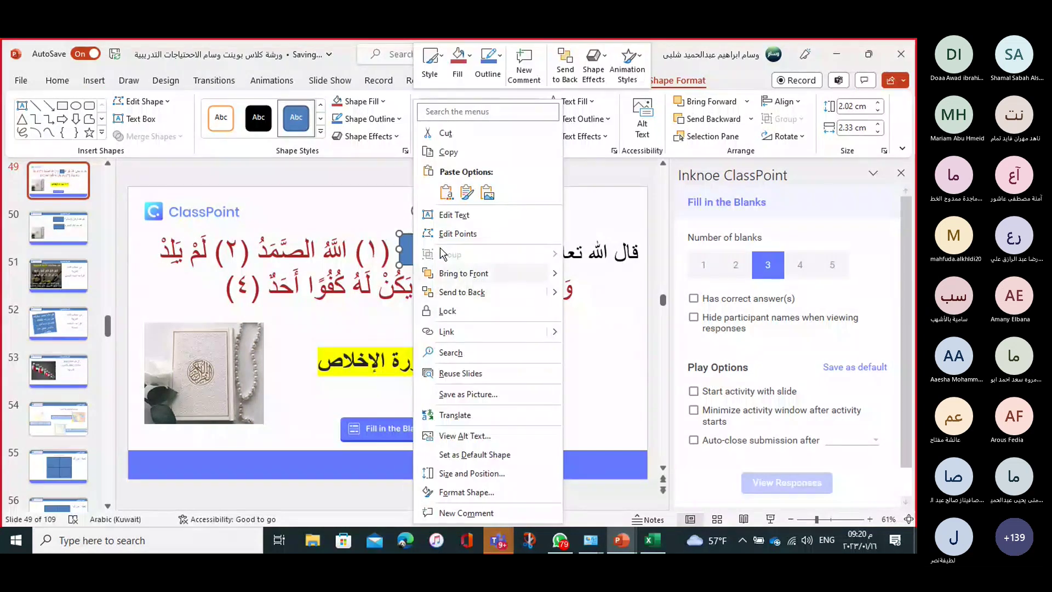
{"action": "left_click", "coordinate": [463, 219]}
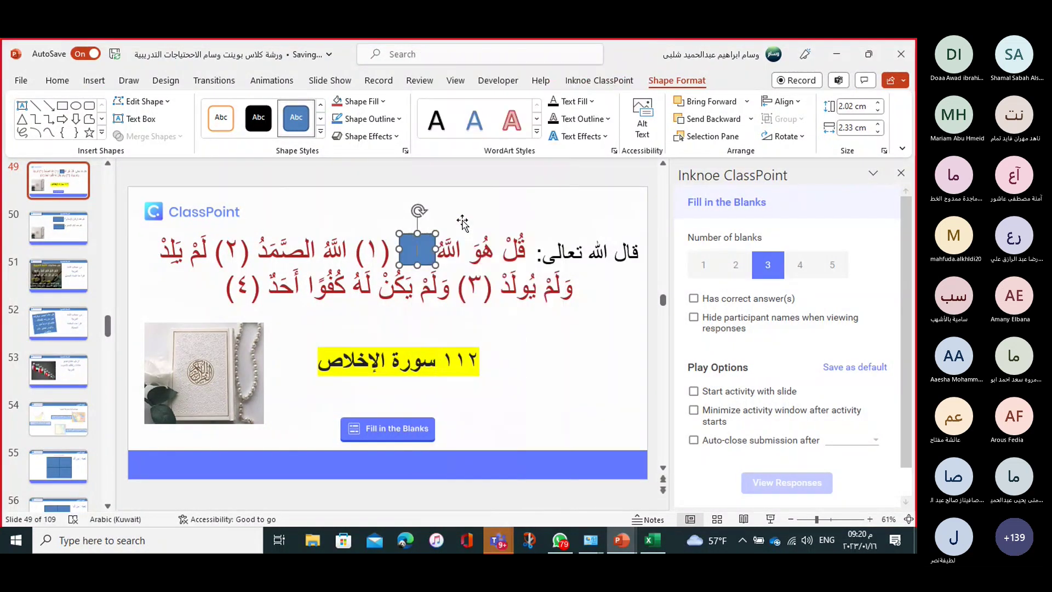
{"action": "key", "text": "alt+shift"}
{"action": "type", "text": "?"}
{"action": "double_click", "coordinate": [415, 249]}
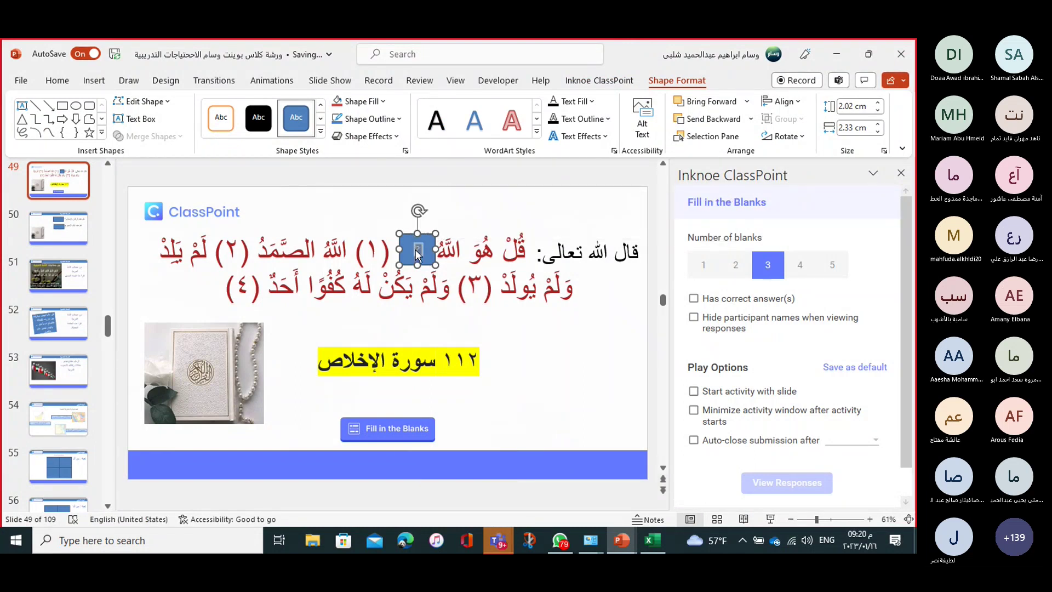
{"action": "key", "text": "alt+shift"}
{"action": "type", "text": "؟"}
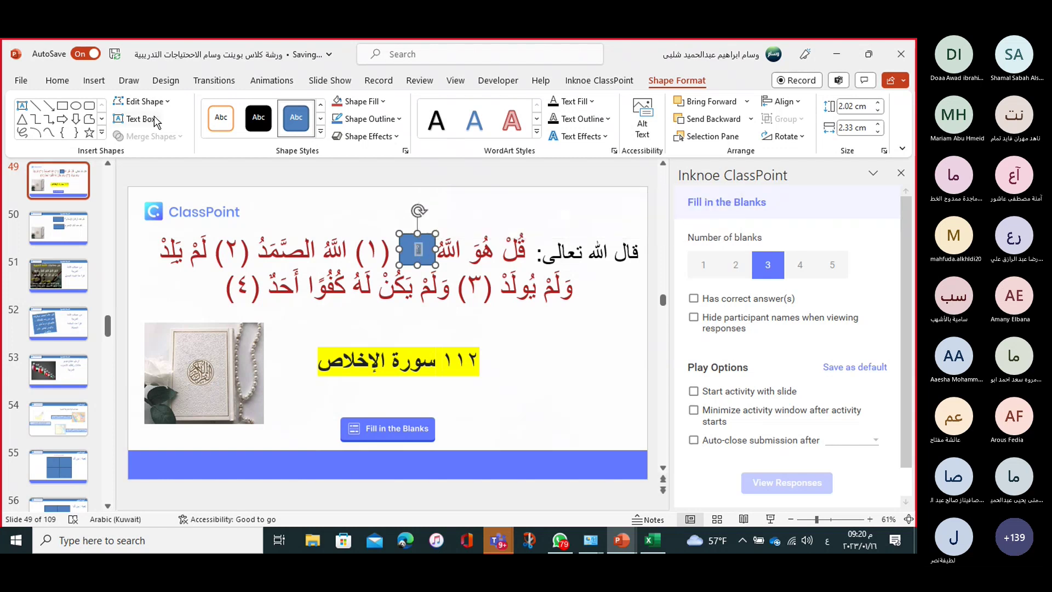
Enlarge the question mark text in the rectangle over the first-line word أَحَدٌ to 40 pt
{"action": "left_click", "coordinate": [60, 82]}
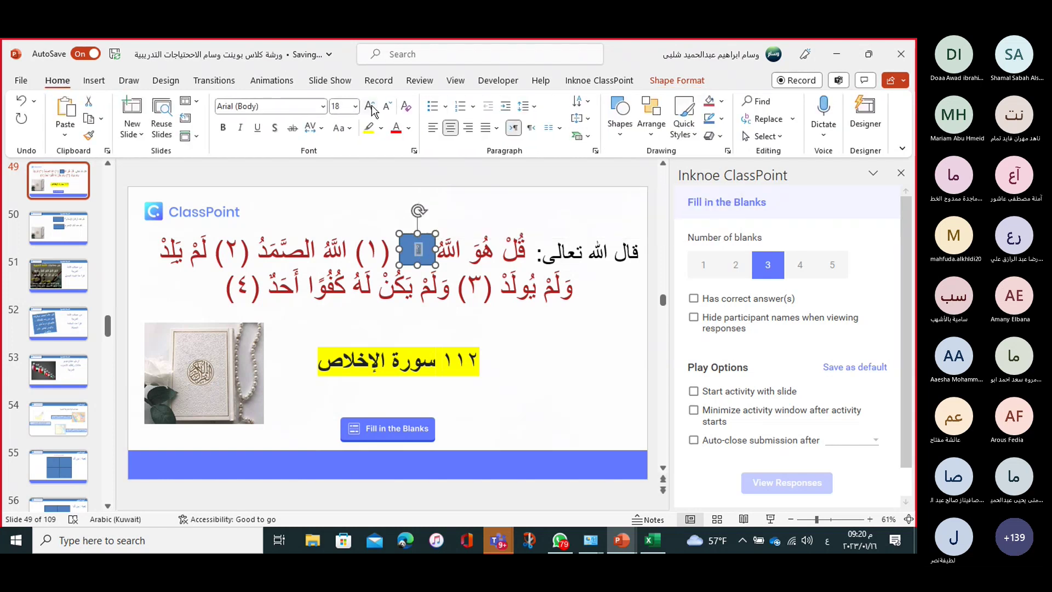
{"action": "left_click", "coordinate": [371, 107]}
{"action": "left_click", "coordinate": [371, 107]}
{"action": "left_click", "coordinate": [521, 354]}
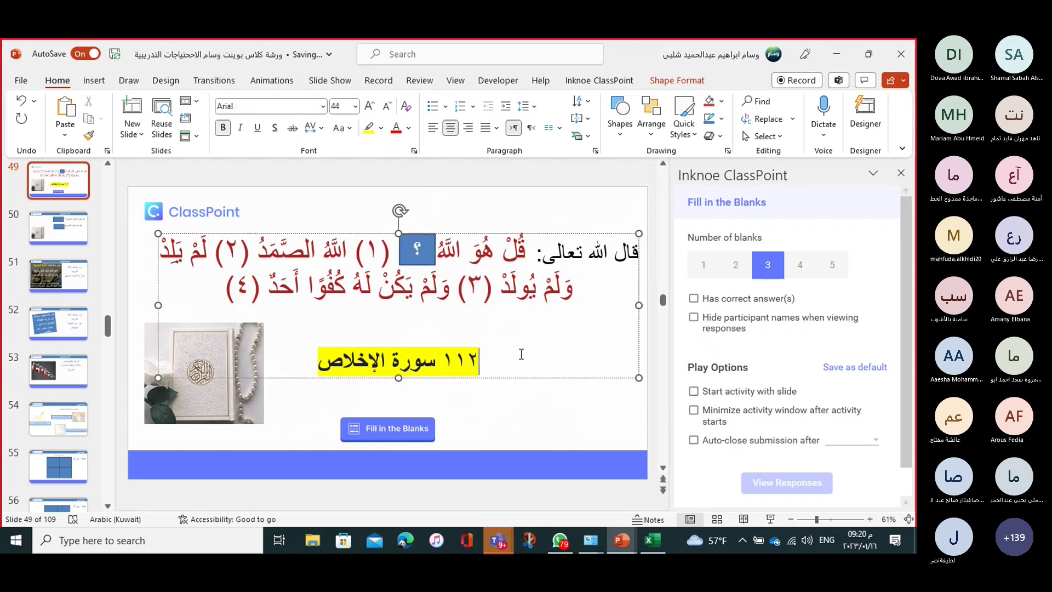
Duplicate the question-mark rectangle onto the word الصَّمَدُ in the first line and widen it to cover the whole word
{"action": "left_click", "coordinate": [417, 262]}
{"action": "left_click_drag", "start_coordinate": [417, 262], "coordinate": [320, 244]}
{"action": "left_click", "coordinate": [311, 281]}
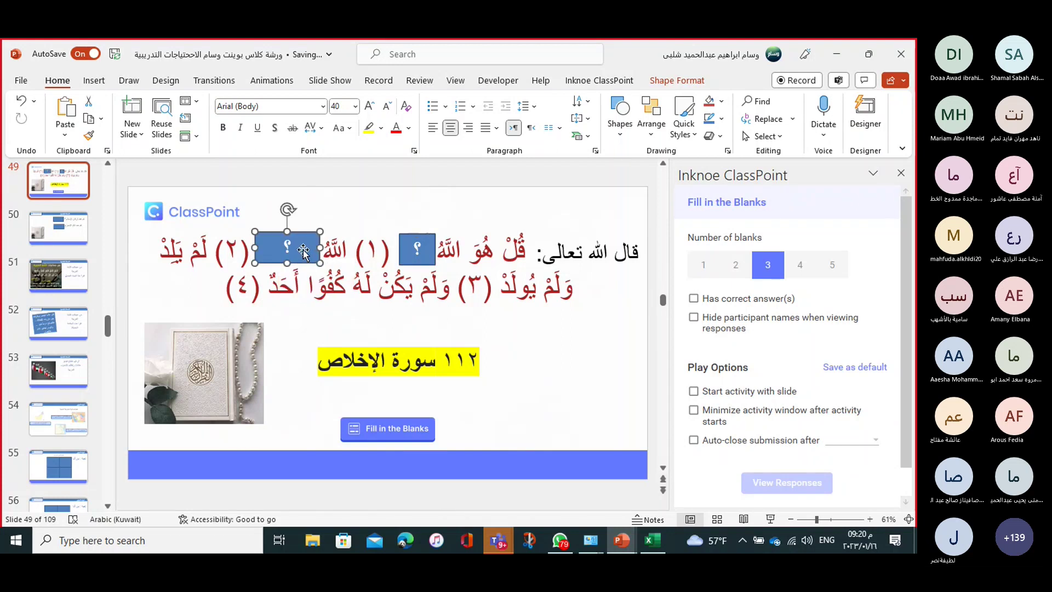
{"action": "right_click", "coordinate": [304, 252]}
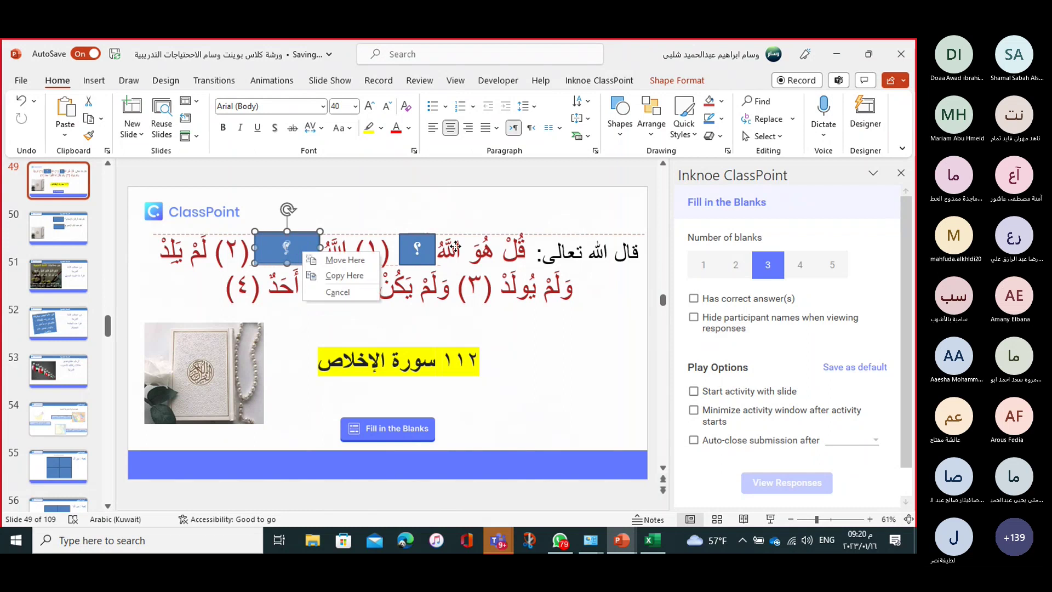
{"action": "key", "text": "Escape"}
Copy the widened rectangle onto the word يُولَدْ in the second line and narrow it to fit that word
{"action": "left_click_drag", "start_coordinate": [305, 247], "coordinate": [534, 271]}
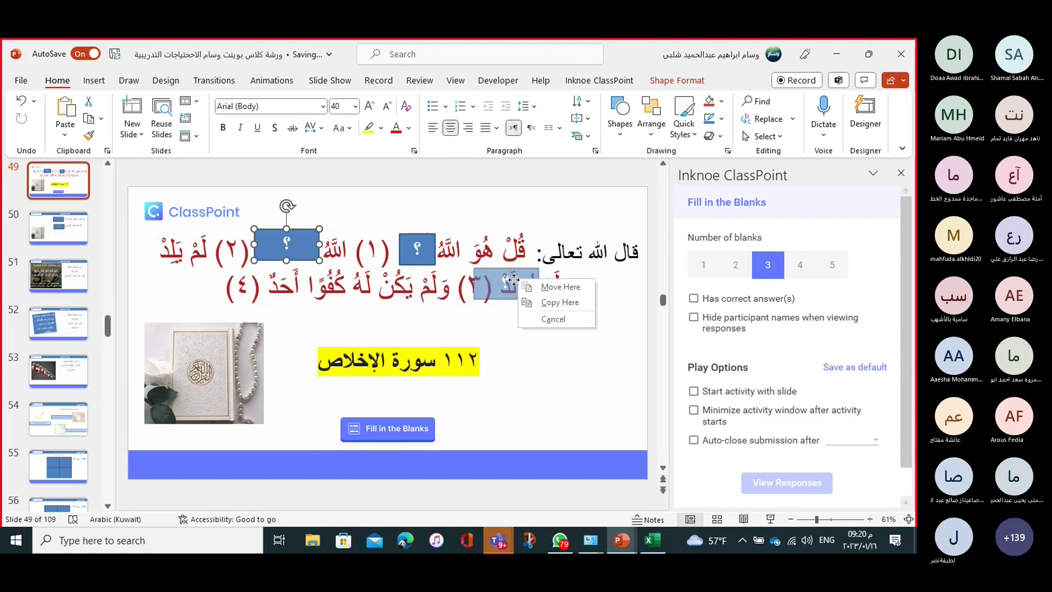
{"action": "left_click", "coordinate": [553, 301]}
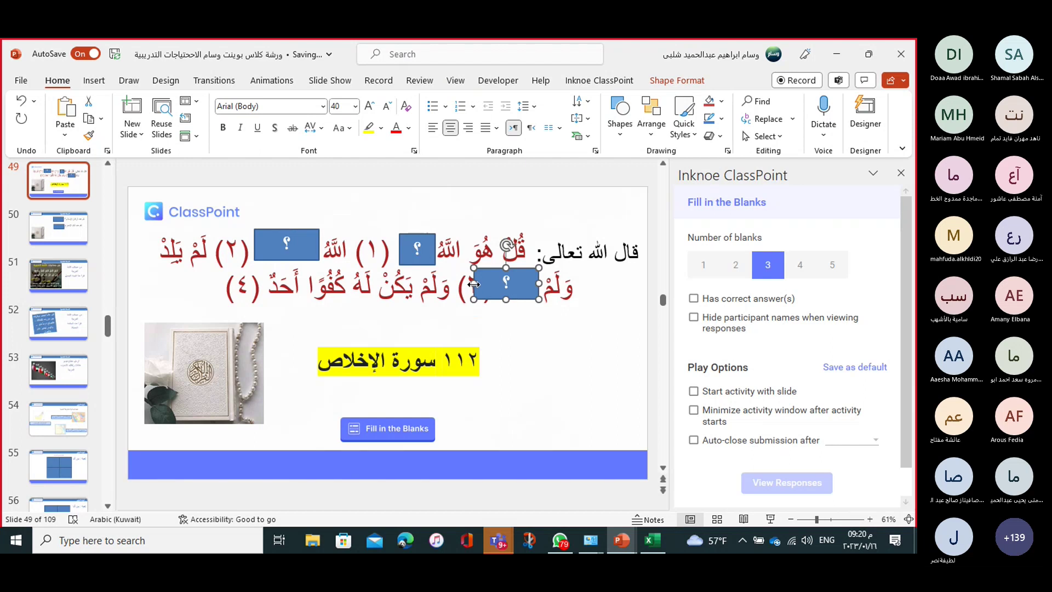
{"action": "left_click_drag", "start_coordinate": [473, 284], "coordinate": [514, 288]}
Copy and paste the second-line rectangle, and place the duplicate over the word أَحَدٌ at the end of the verse
{"action": "right_click", "coordinate": [514, 288]}
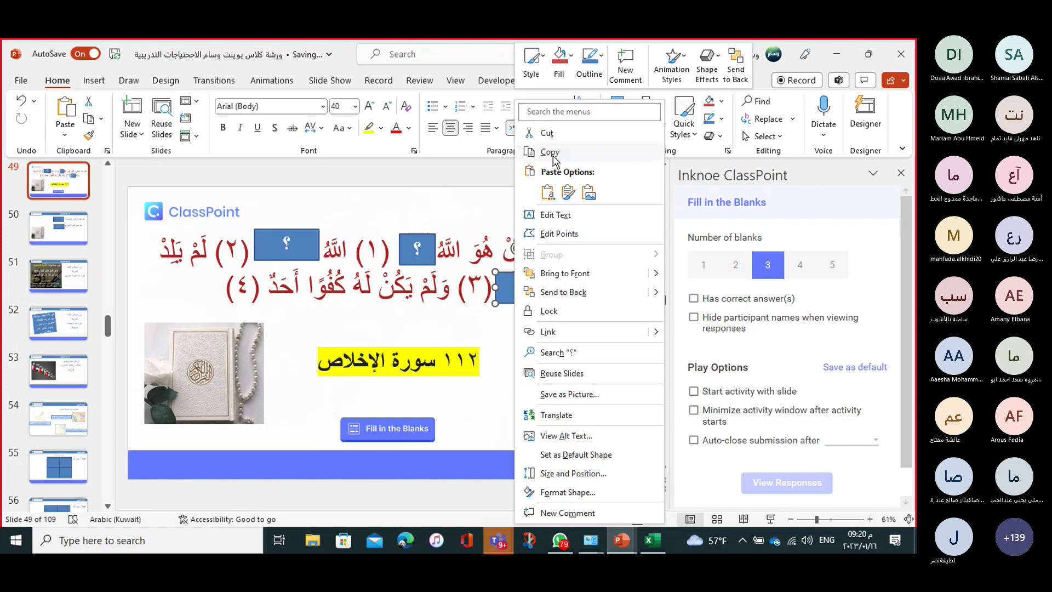
{"action": "left_click", "coordinate": [517, 293]}
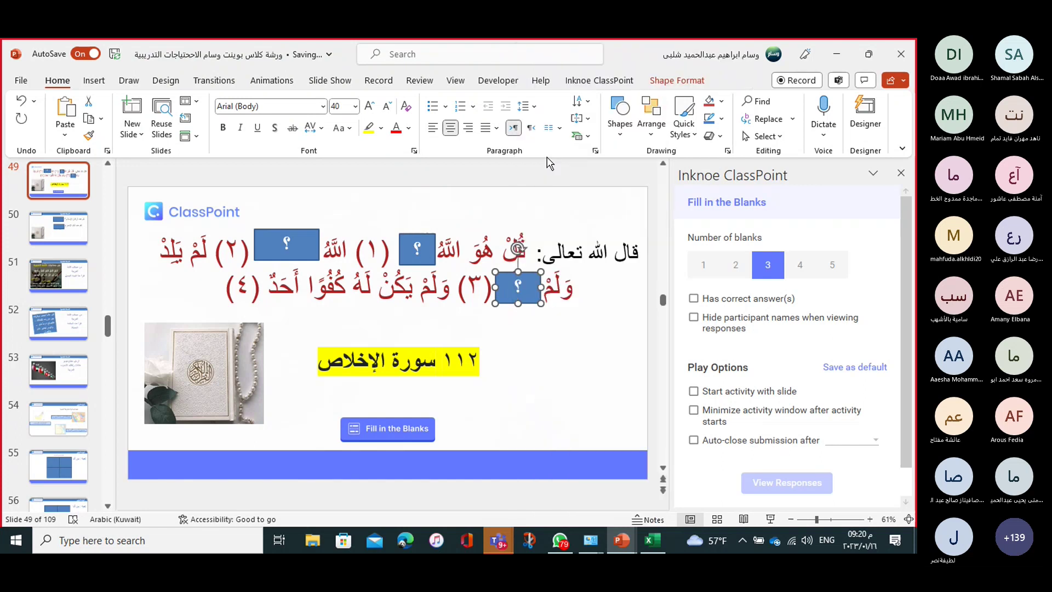
{"action": "left_click", "coordinate": [524, 292]}
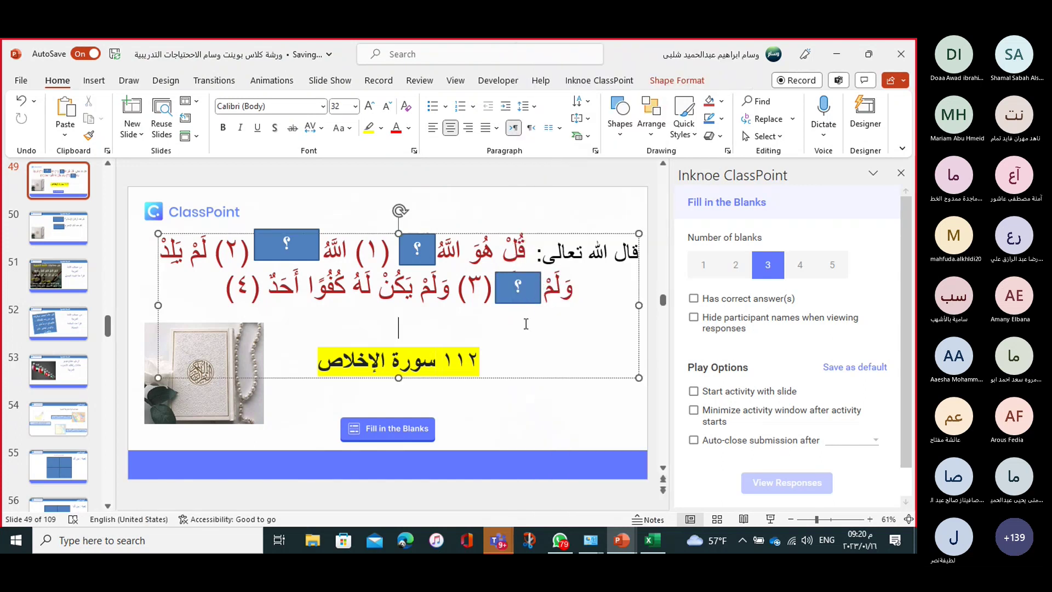
{"action": "right_click", "coordinate": [525, 292]}
{"action": "left_click", "coordinate": [573, 214]}
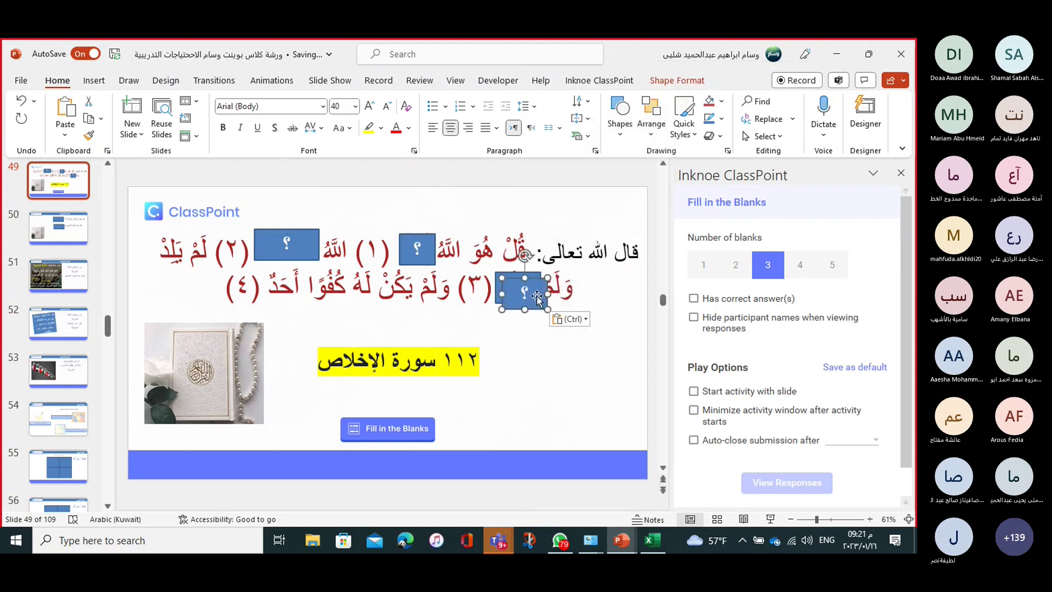
{"action": "left_click_drag", "start_coordinate": [531, 294], "coordinate": [299, 291]}
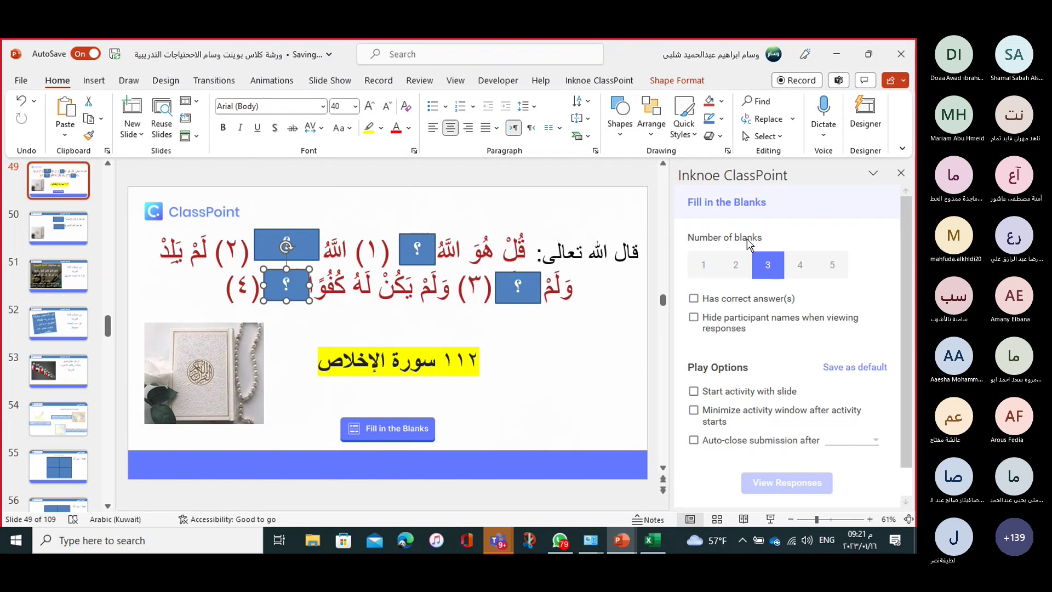
Set the number of blanks to 4 and enable correct answers for the Fill in the Blanks activity
{"action": "left_click", "coordinate": [800, 274]}
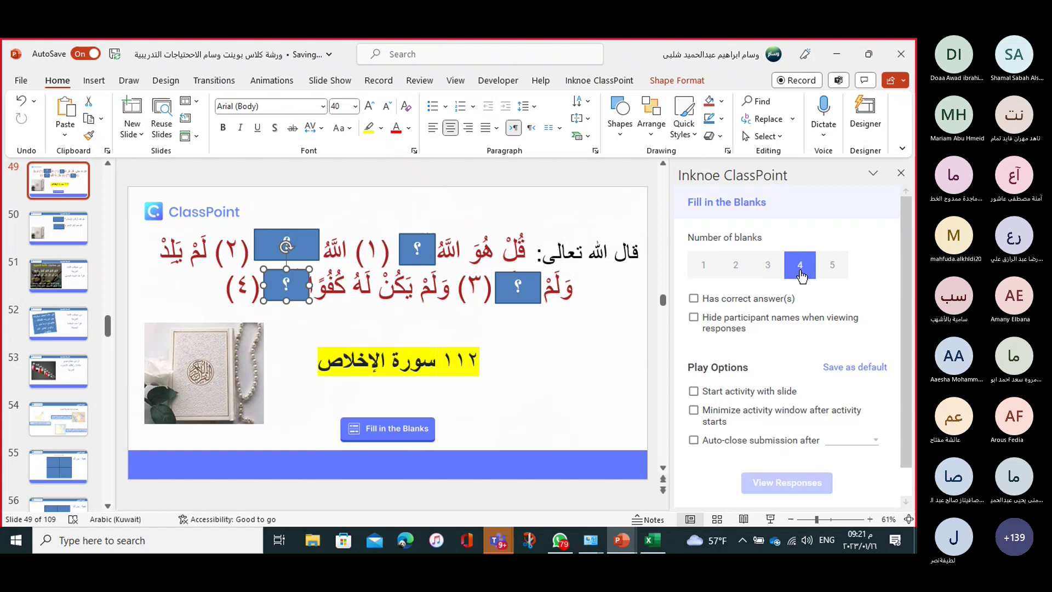
{"action": "left_click", "coordinate": [729, 300]}
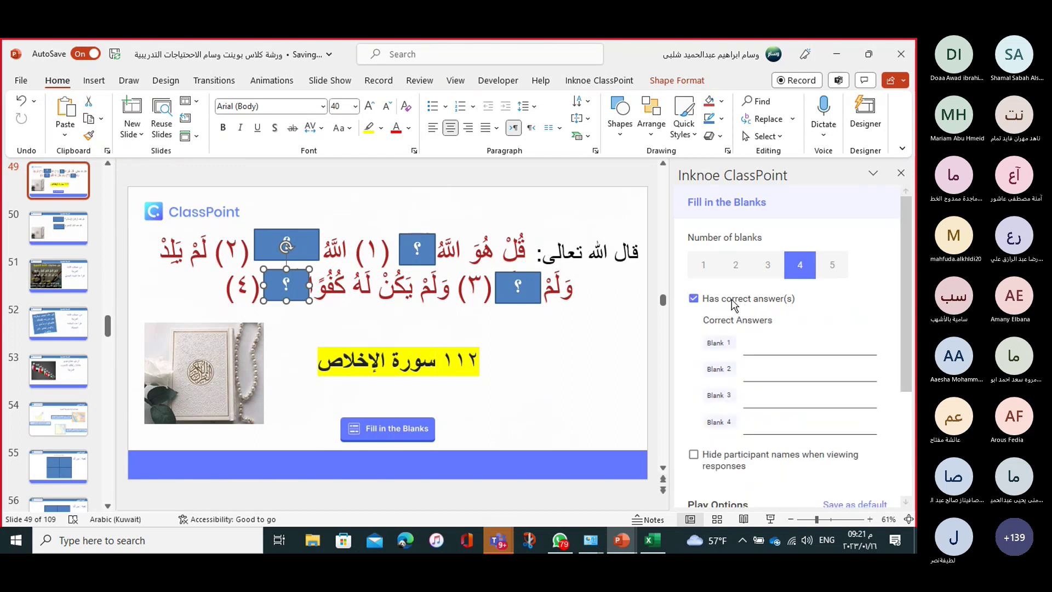
{"action": "left_click", "coordinate": [694, 298]}
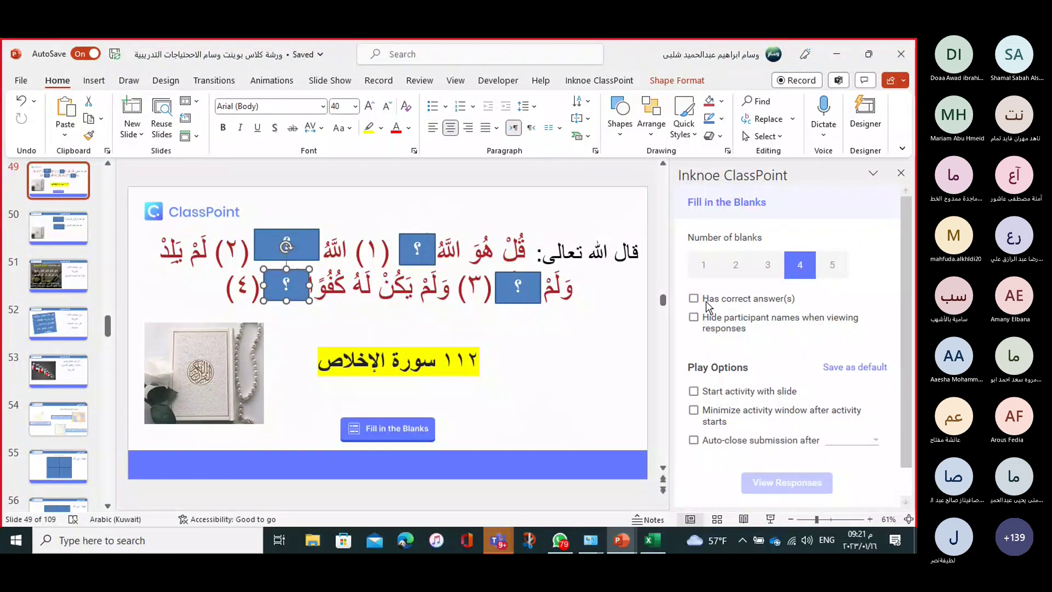
{"action": "left_click", "coordinate": [695, 299]}
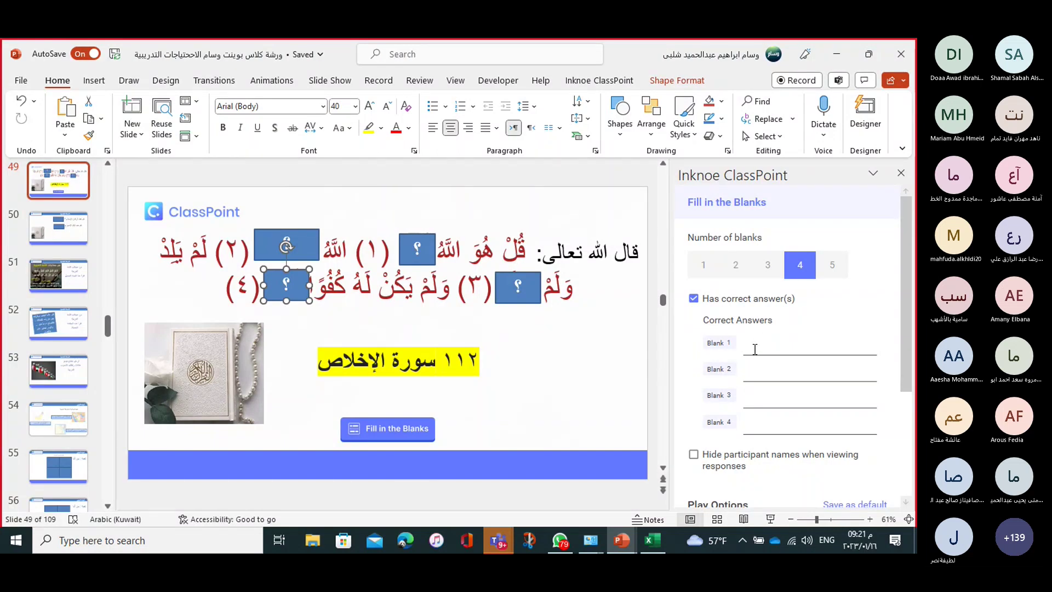
Enter أحد as a correct answer for Blank 1, switching the keyboard input to Arabic
{"action": "type", "text": "hP"}
{"action": "key", "text": "BackSpace"}
{"action": "key", "text": "BackSpace"}
{"action": "key", "text": "alt+shift"}
{"action": "key", "text": "Return"}
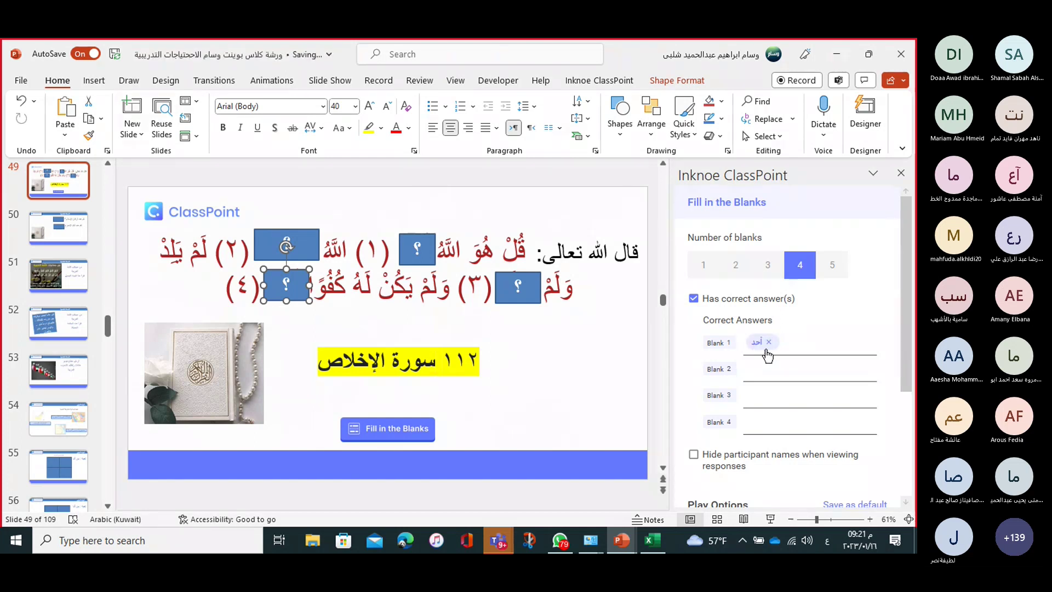
Copy the hidden word أَحَدٌ from the verse's first line and put the question-mark rectangle back over it
{"action": "left_click_drag", "start_coordinate": [430, 249], "coordinate": [402, 251]}
{"action": "right_click", "coordinate": [403, 251]}
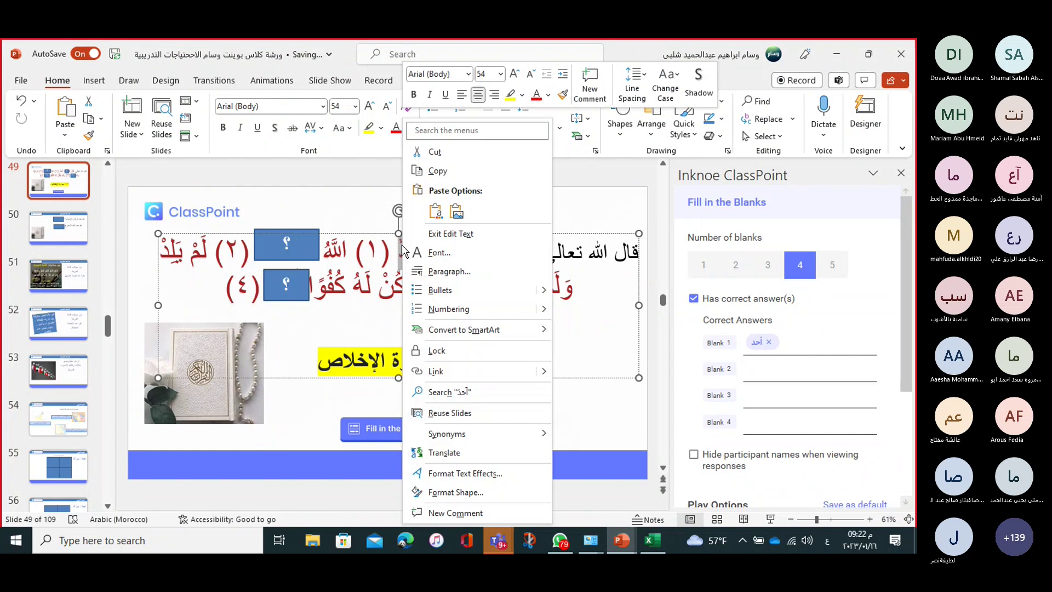
{"action": "left_click", "coordinate": [436, 174]}
{"action": "left_click_drag", "start_coordinate": [480, 241], "coordinate": [433, 242]}
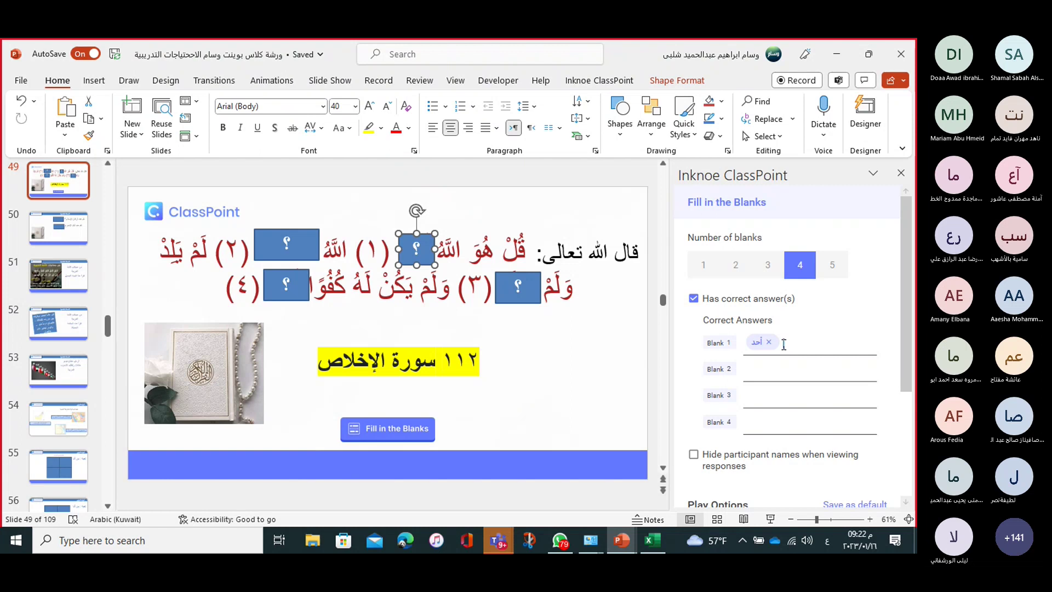
Add two more accepted spellings to Blank 1: أحد with a diacritic and احد without the hamza
{"action": "type", "text": "أ"}
{"action": "key", "text": "BackSpace"}
{"action": "type", "text": "أحد"}
{"action": "key", "text": "Return"}
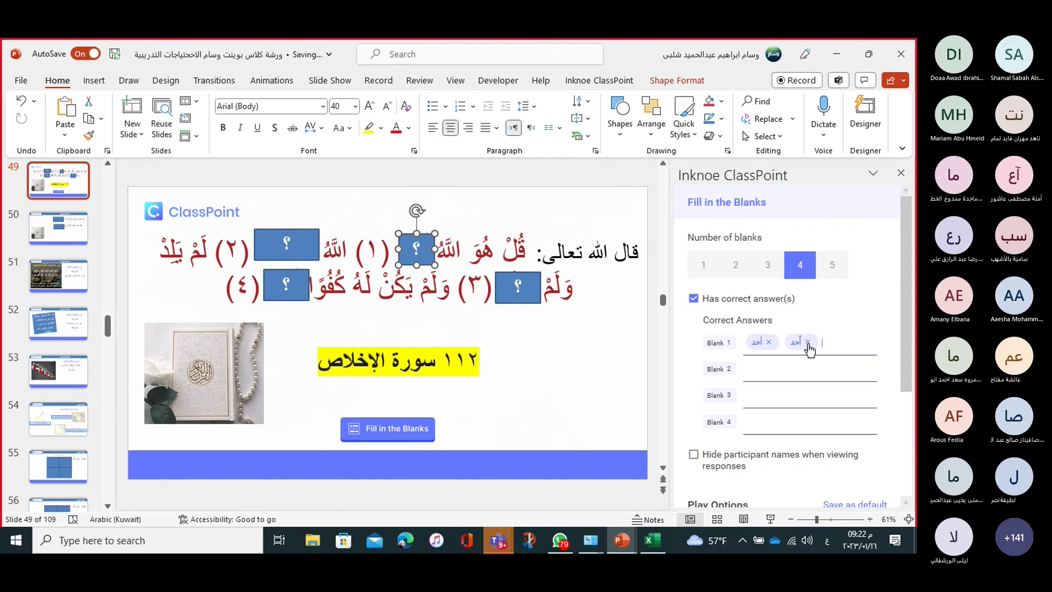
{"action": "type", "text": "احد"}
{"action": "key", "text": "Return"}
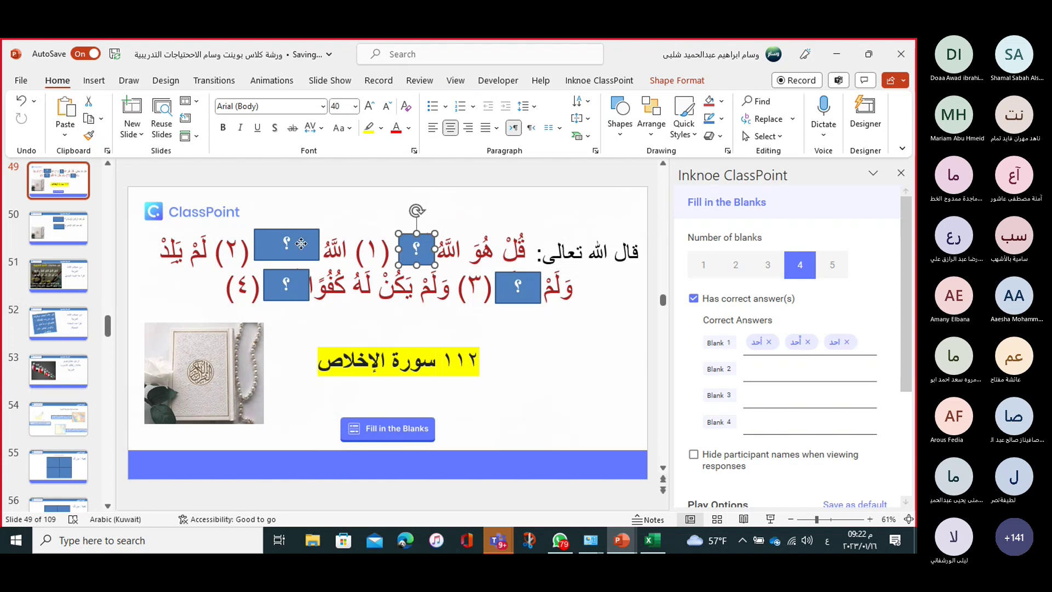
Nudge the rectangle over الصَّمَدُ into line with the text and enter الصمد as the correct answer for Blank 2
{"action": "mouse_move", "coordinate": [301, 244]}
{"action": "left_mouse_down"}
{"action": "mouse_move", "coordinate": [342, 285]}
{"action": "mouse_move", "coordinate": [318, 249]}
{"action": "mouse_move", "coordinate": [300, 247]}
{"action": "left_mouse_up"}
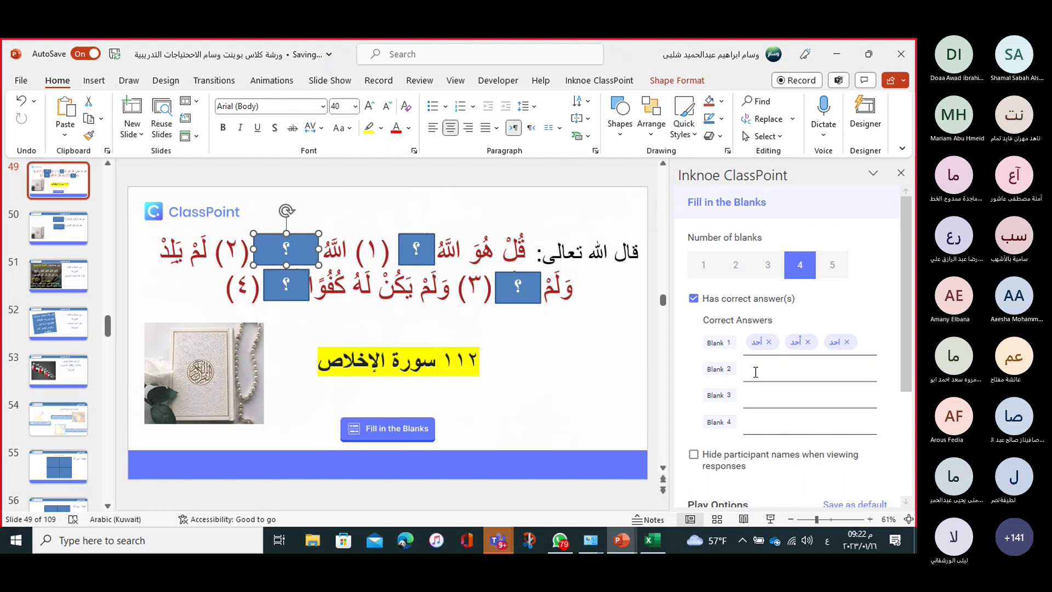
{"action": "left_click", "coordinate": [754, 373]}
{"action": "type", "text": "الصم"}
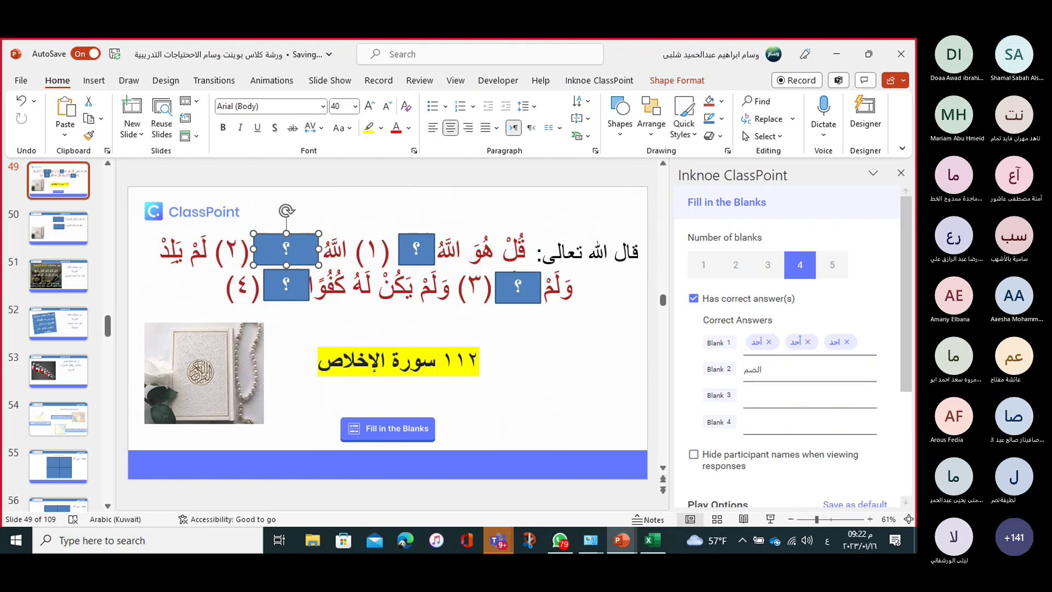
{"action": "type", "text": "د"}
{"action": "key", "text": "Return"}
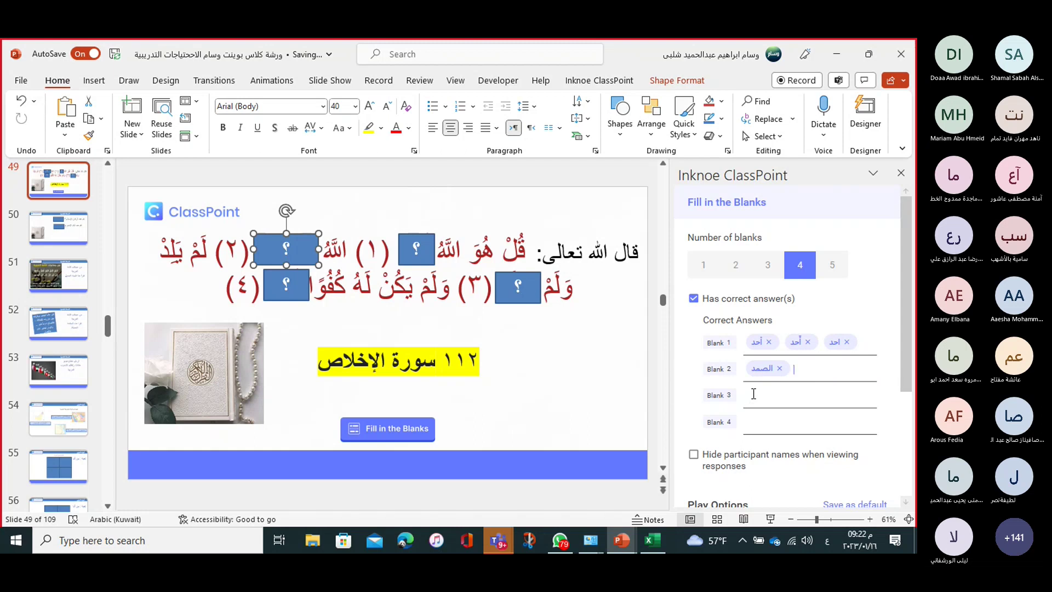
Enter يولد as the correct answer for Blank 3 and أحد for Blank 4
{"action": "type", "text": "يولد"}
{"action": "key", "text": "Return"}
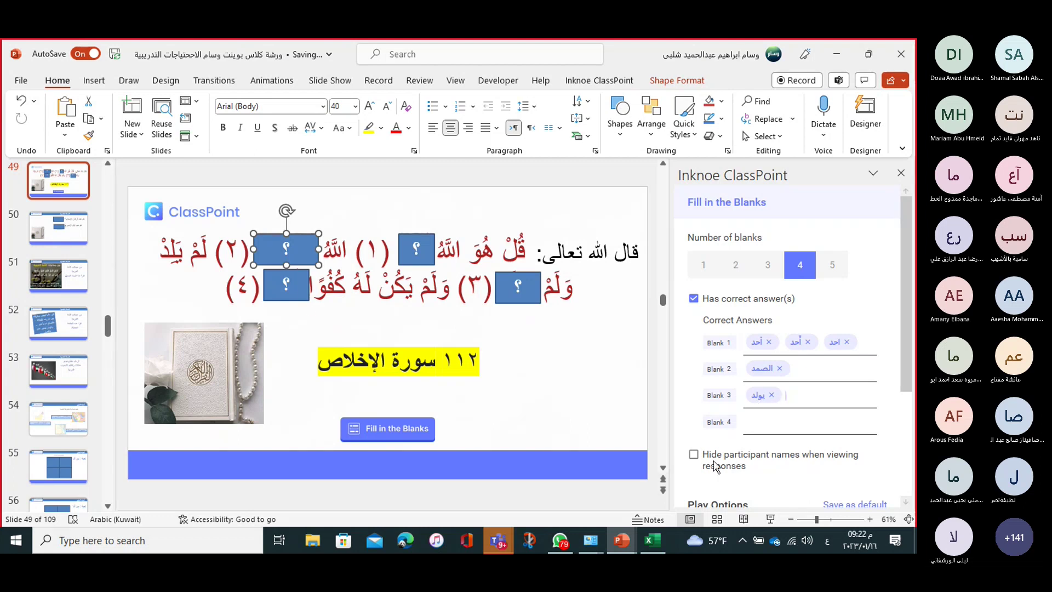
{"action": "left_click", "coordinate": [760, 422]}
{"action": "type", "text": "أحد"}
{"action": "key", "text": "Return"}
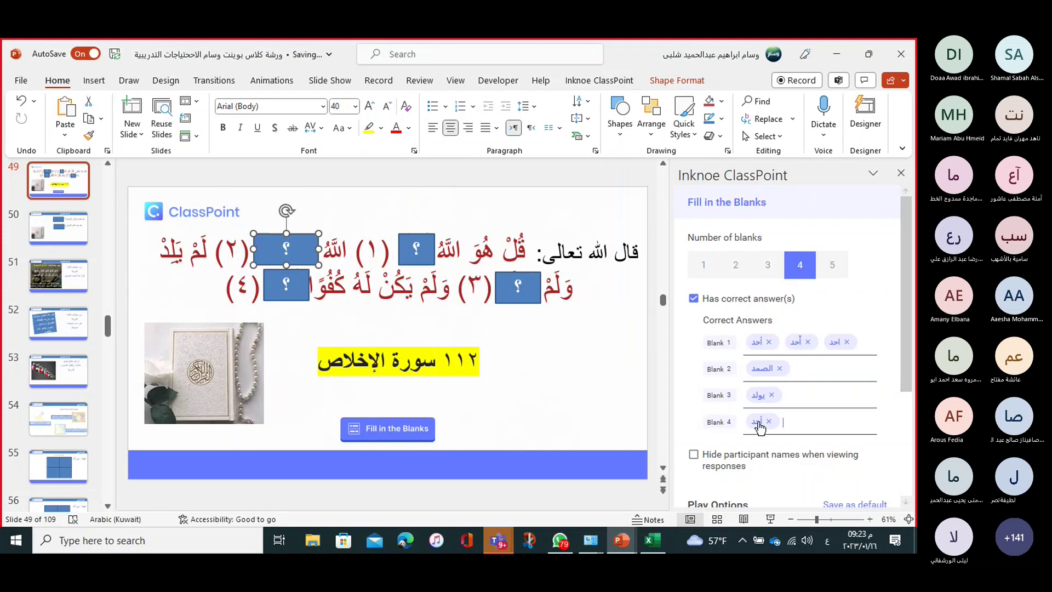
{"action": "left_click", "coordinate": [792, 369]}
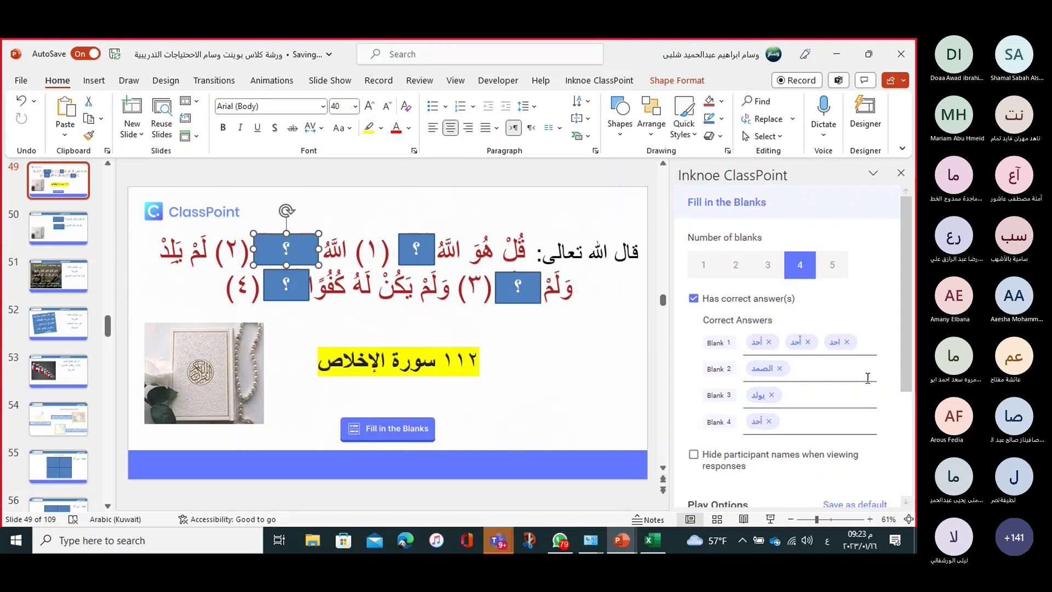
{"action": "left_click", "coordinate": [840, 367]}
{"action": "left_click", "coordinate": [311, 251]}
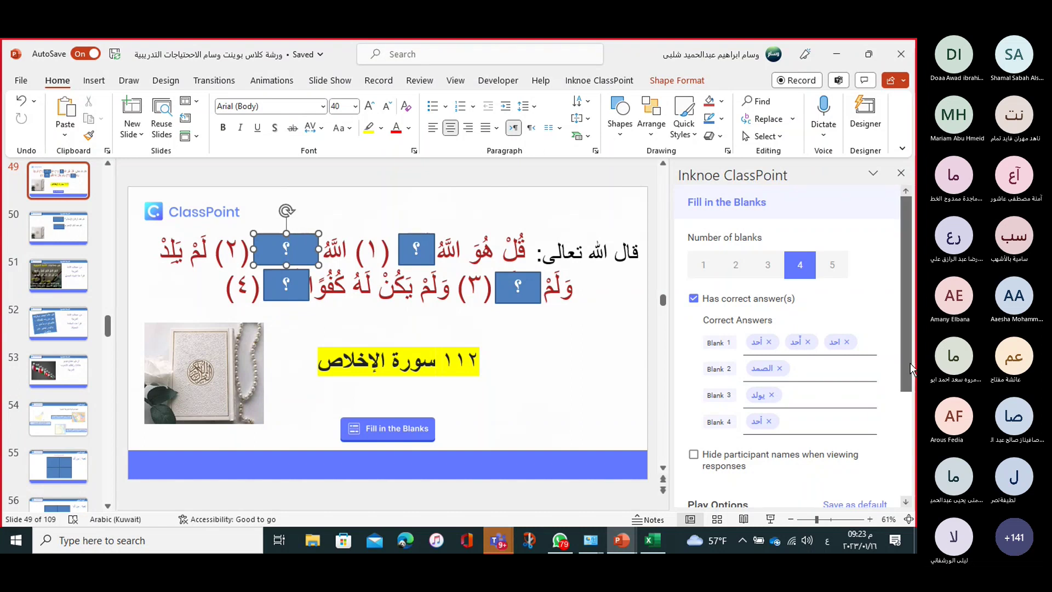
Enable auto-close submission for the activity and set it to 2 minutes
{"action": "scroll", "coordinate": [907, 423], "scroll_direction": "down", "scroll_amount": 5}
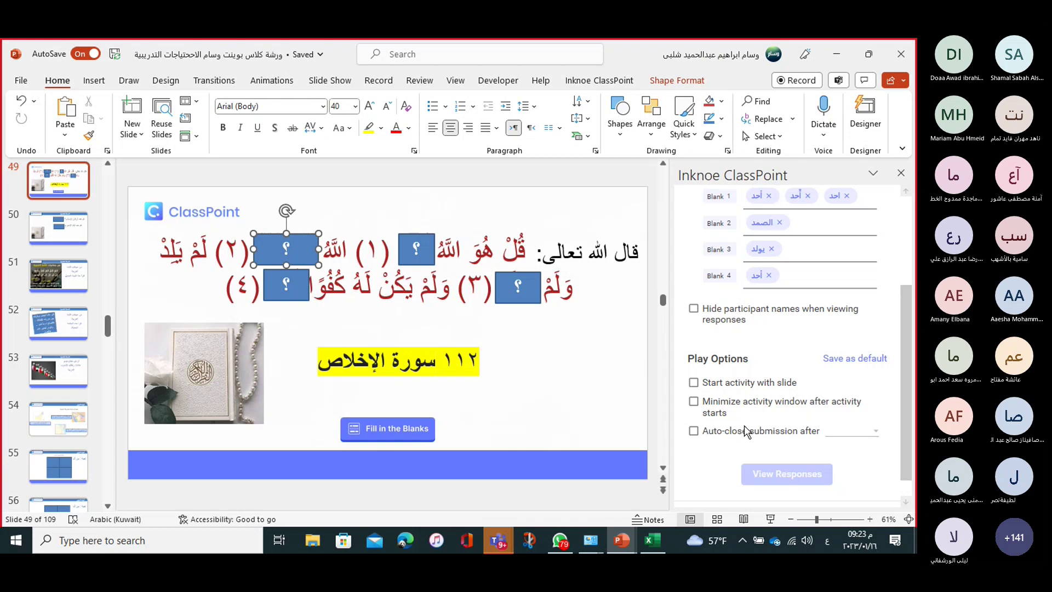
{"action": "left_click", "coordinate": [695, 432]}
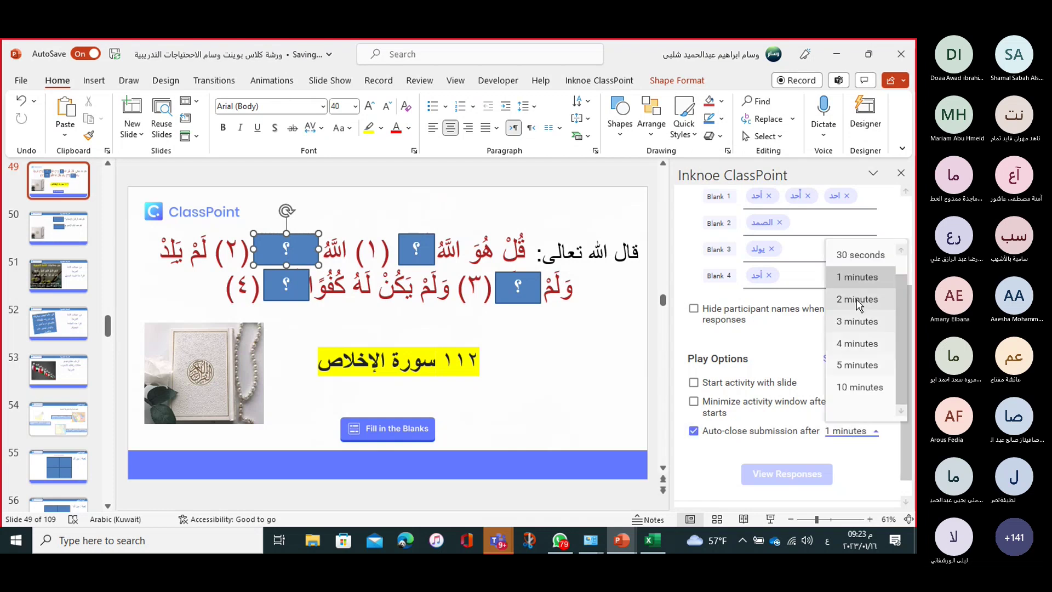
{"action": "left_click", "coordinate": [858, 300]}
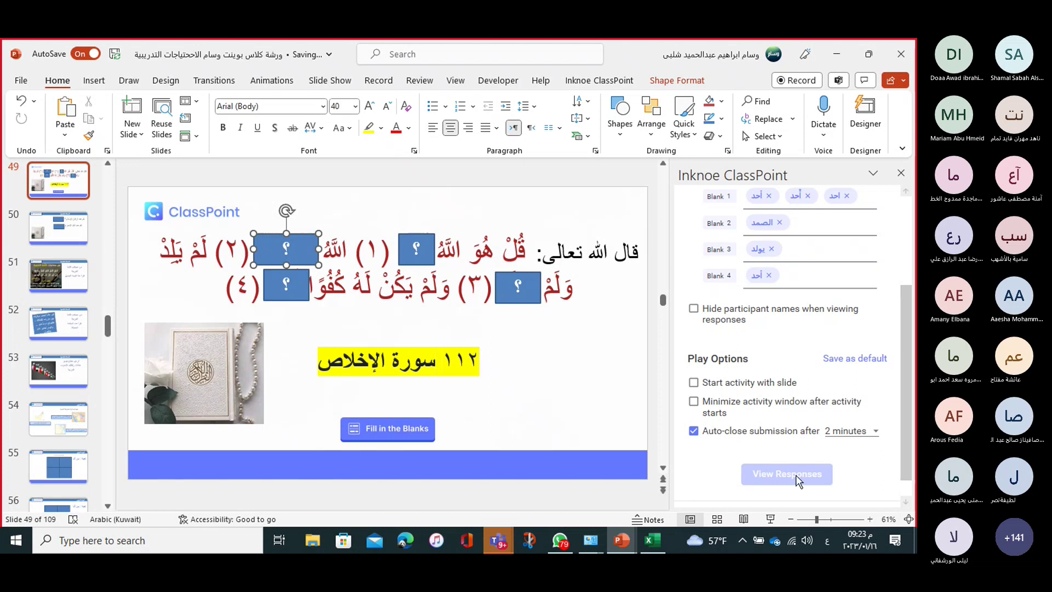
Present slide 49, launch the Fill in the Blanks activity, and shrink and move its response window so most of the verse is uncovered
{"action": "left_click", "coordinate": [769, 518]}
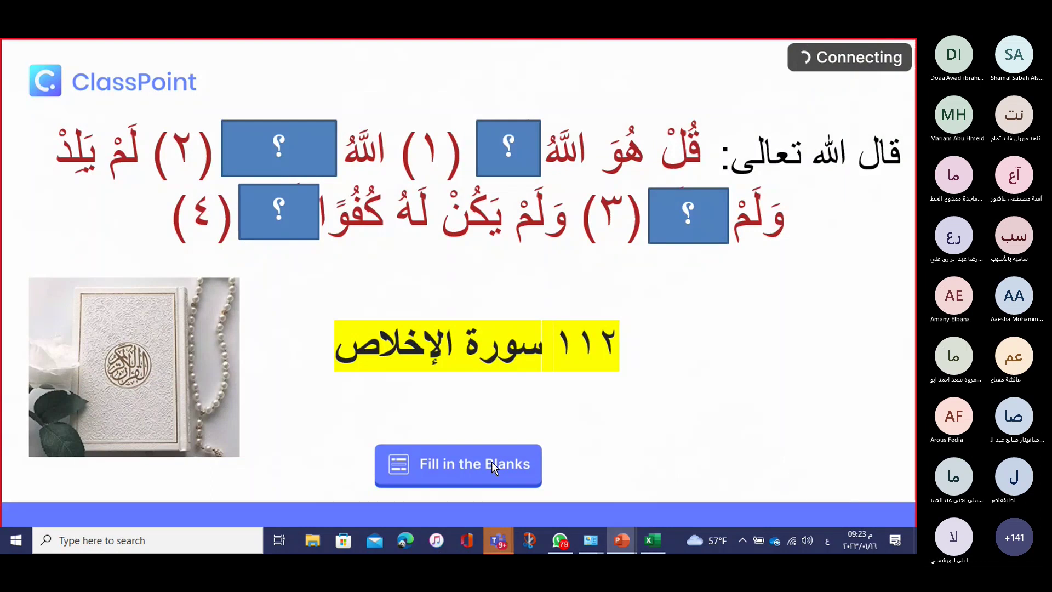
{"action": "left_click", "coordinate": [491, 463]}
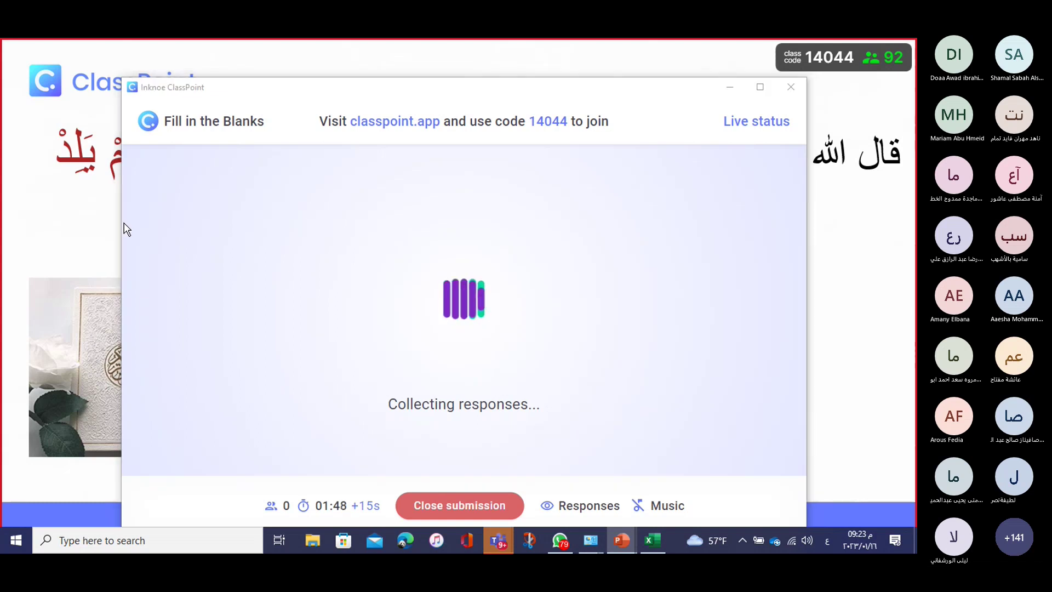
{"action": "left_click_drag", "start_coordinate": [124, 229], "coordinate": [515, 247]}
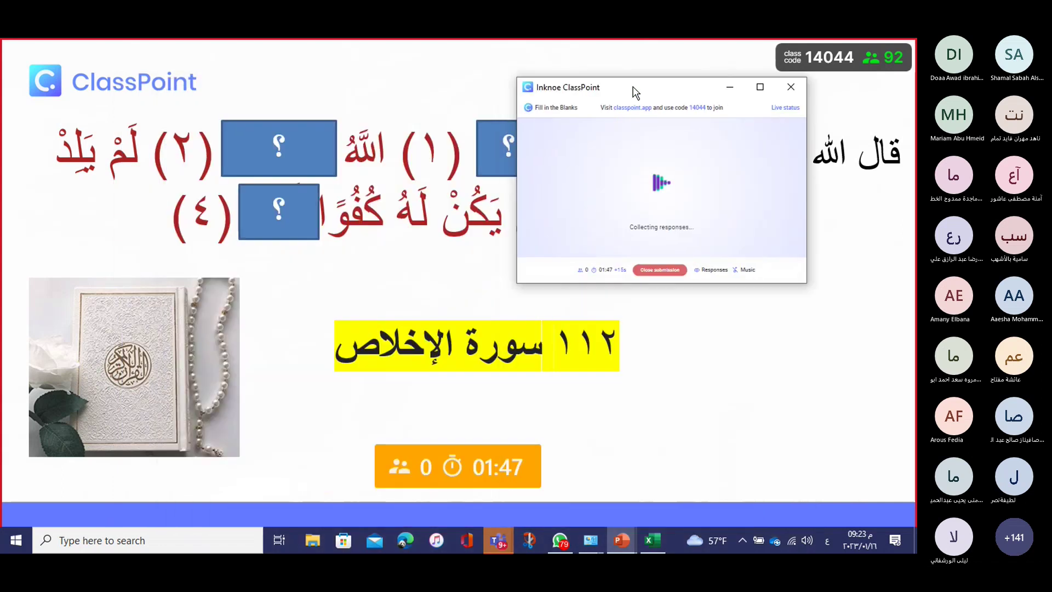
{"action": "left_click_drag", "start_coordinate": [630, 96], "coordinate": [722, 229]}
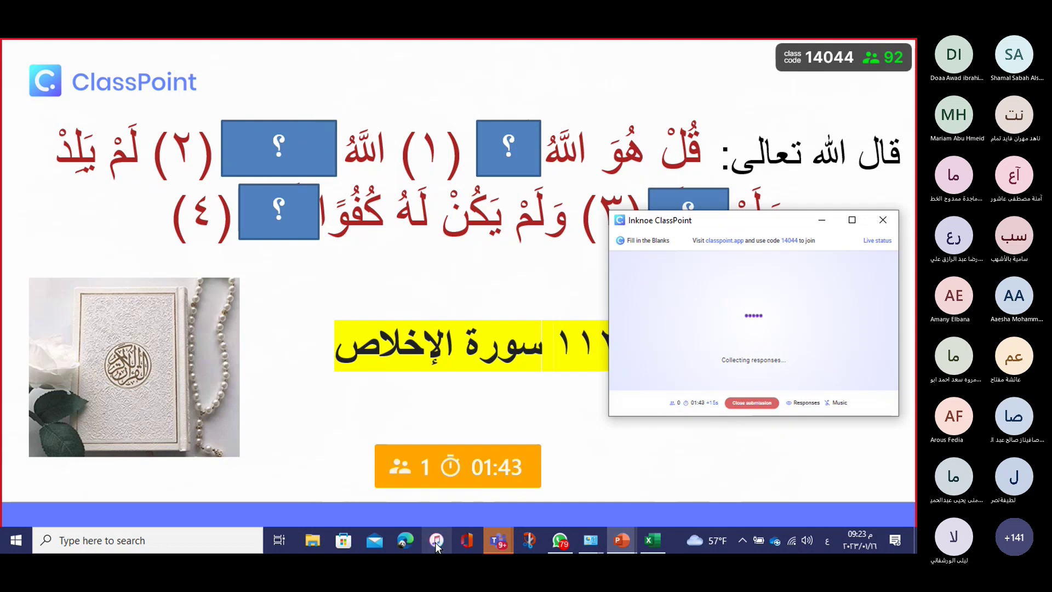
{"action": "left_click", "coordinate": [404, 540]}
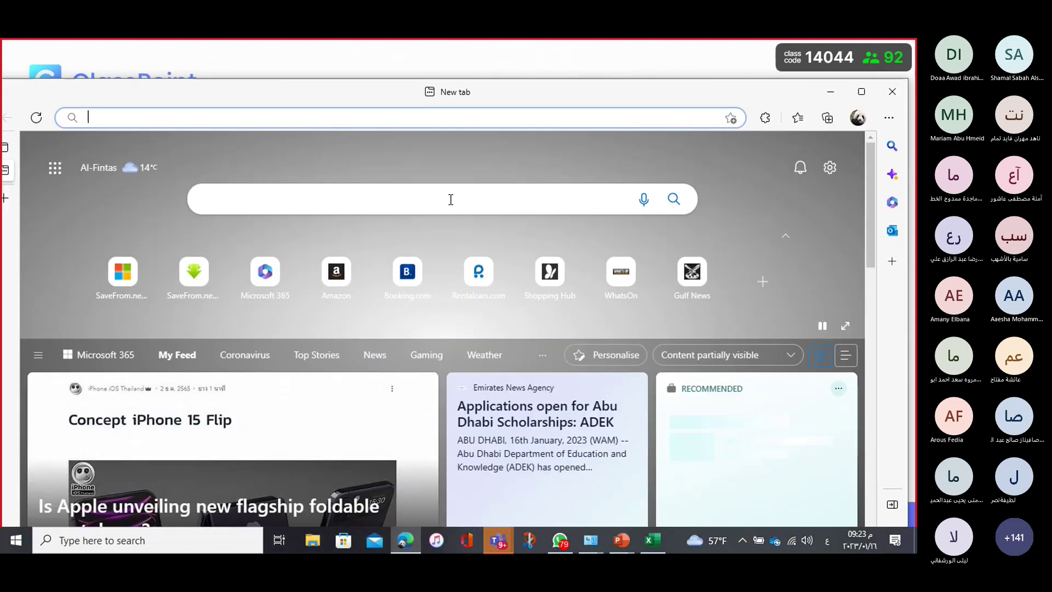
{"action": "left_click", "coordinate": [892, 94]}
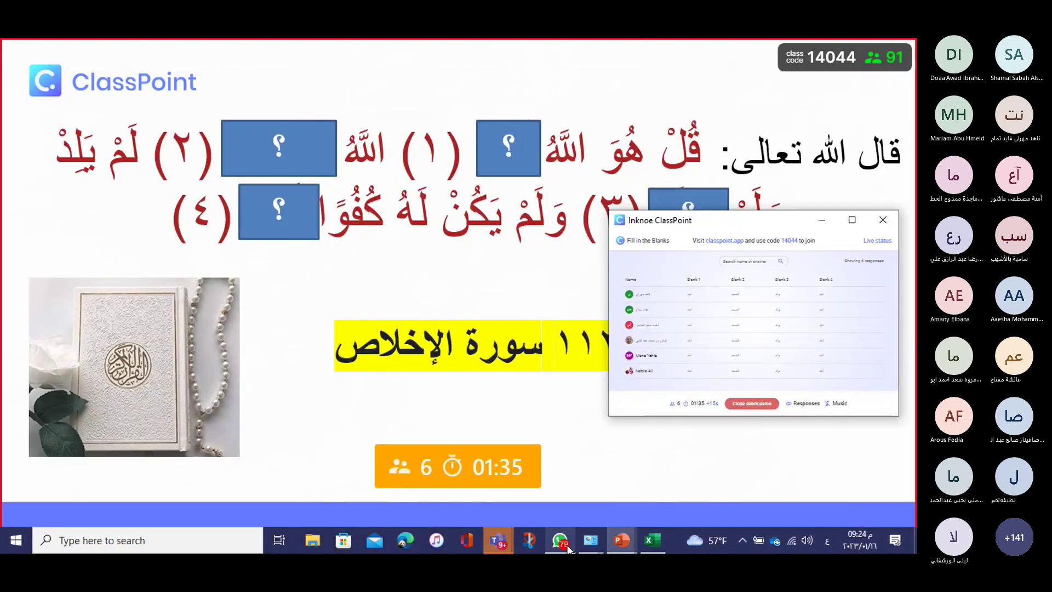
{"action": "mouse_move", "coordinate": [568, 548]}
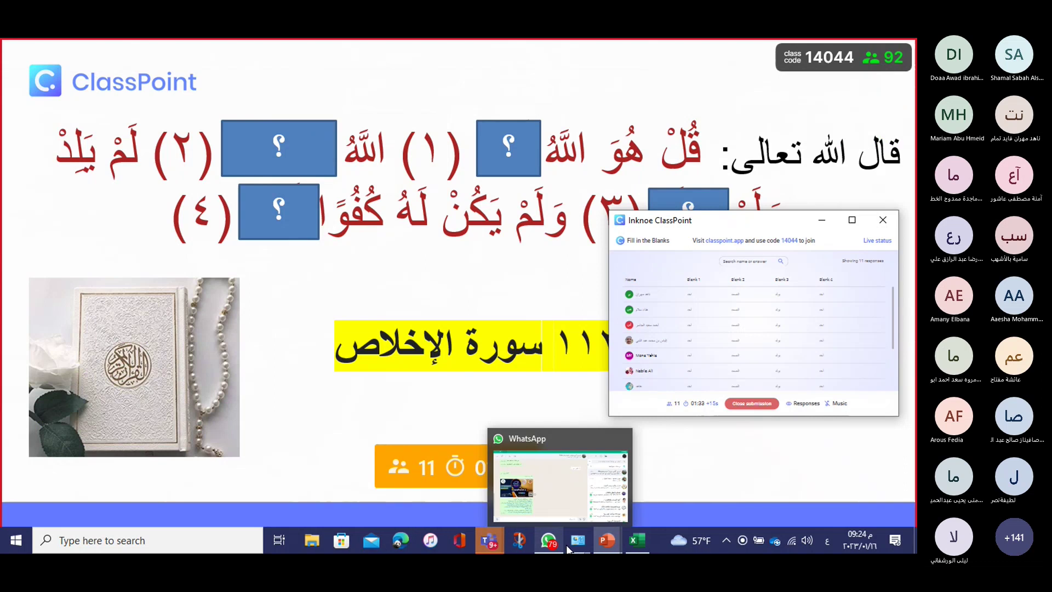
{"action": "mouse_move", "coordinate": [489, 541]}
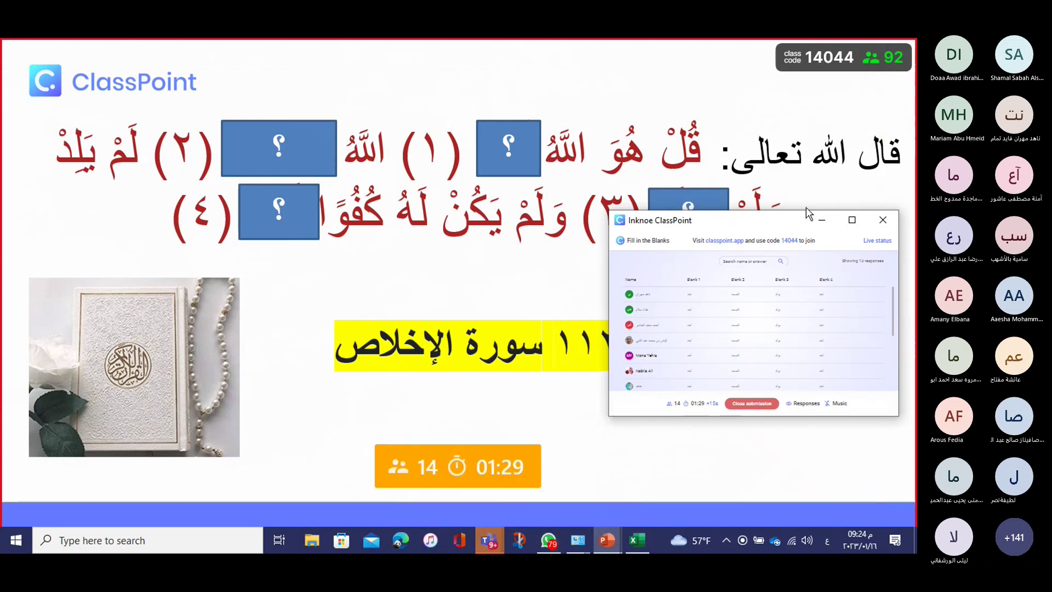
Enlarge the Fill in the Blanks response window and award one star to each of the first seven participants
{"action": "left_click", "coordinate": [850, 221]}
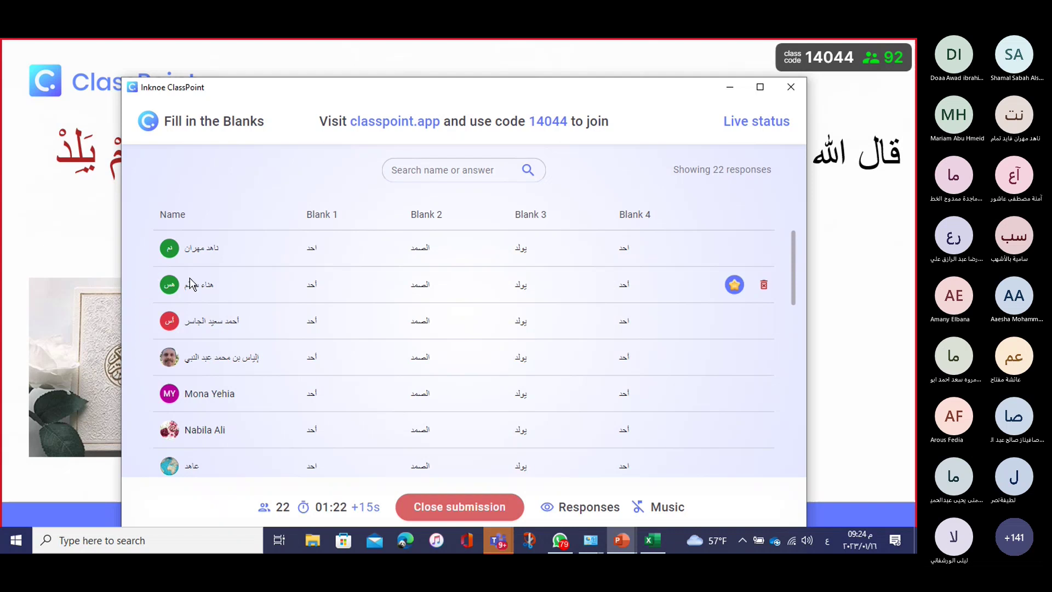
{"action": "left_click", "coordinate": [734, 251]}
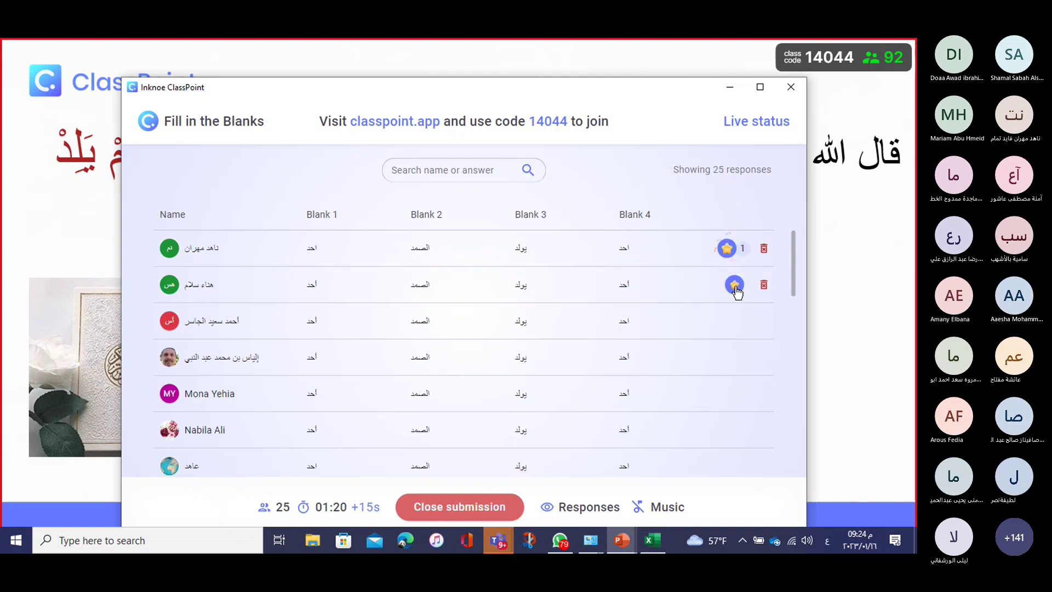
{"action": "left_click", "coordinate": [735, 285]}
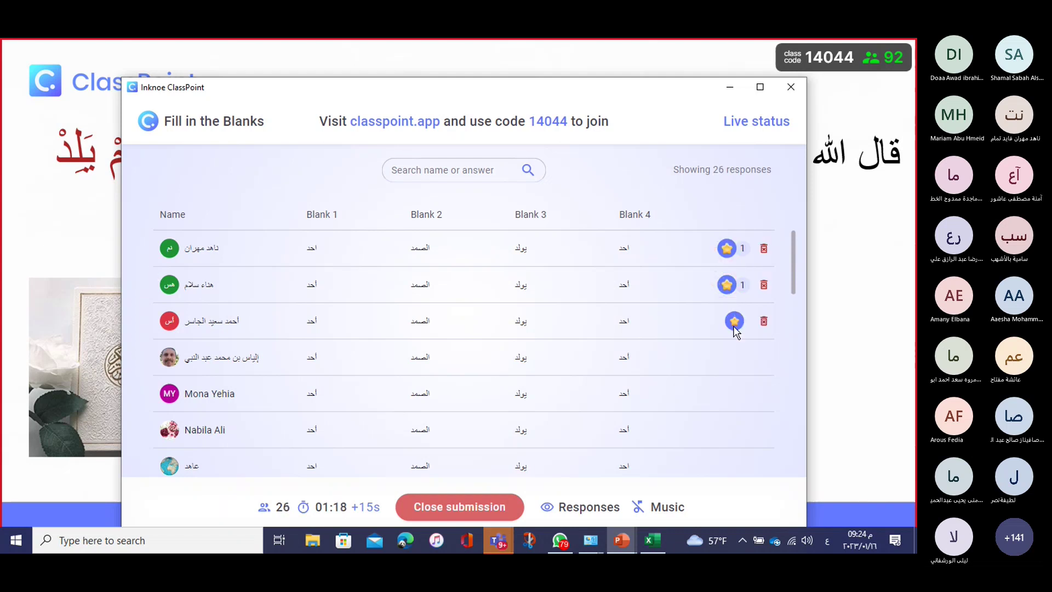
{"action": "left_click", "coordinate": [734, 324]}
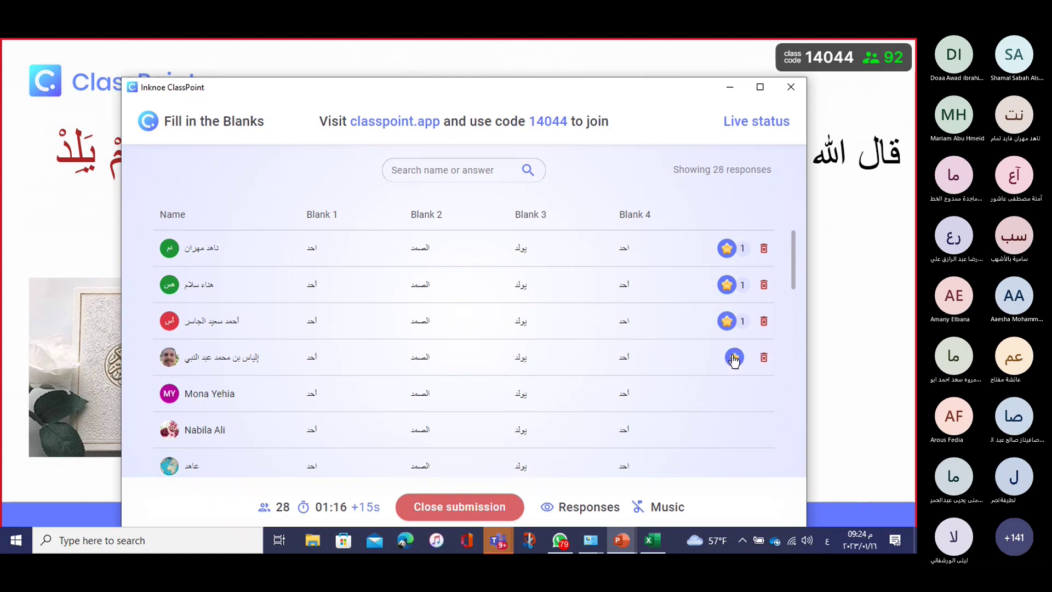
{"action": "left_click", "coordinate": [734, 360]}
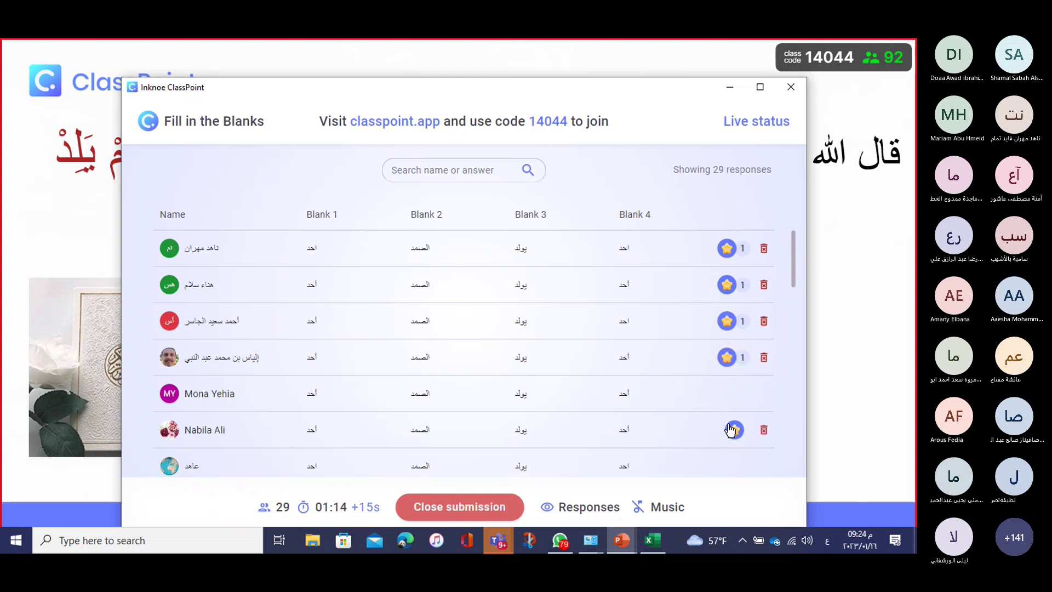
{"action": "left_click", "coordinate": [727, 393]}
{"action": "left_click", "coordinate": [731, 430]}
{"action": "left_click", "coordinate": [727, 466]}
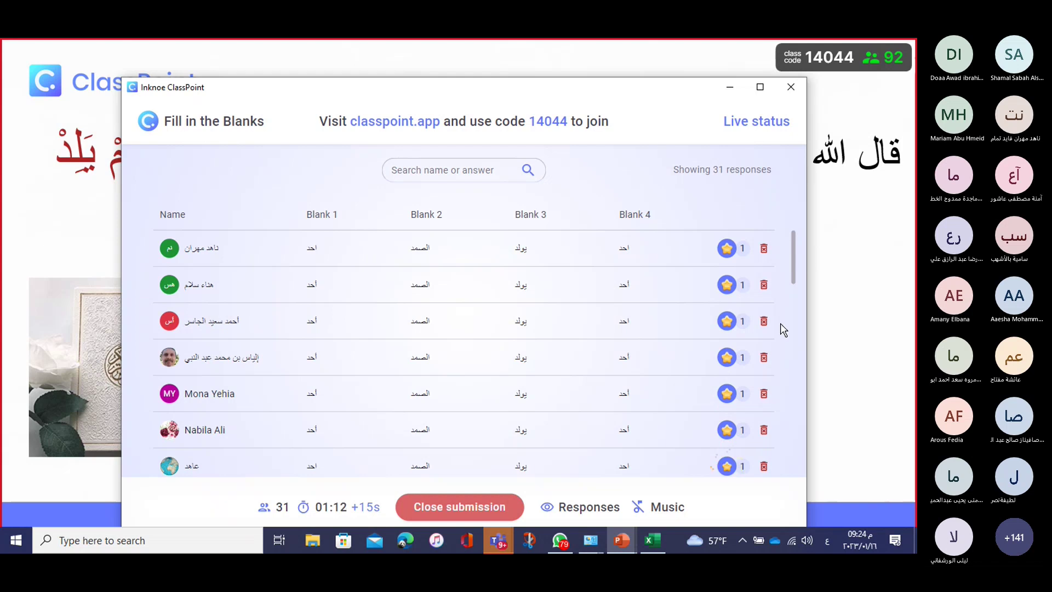
Award one star each to the eighth through twelfth participants, ending with the one who answered أحدا for Blank 4
{"action": "left_click_drag", "start_coordinate": [793, 269], "coordinate": [735, 296]}
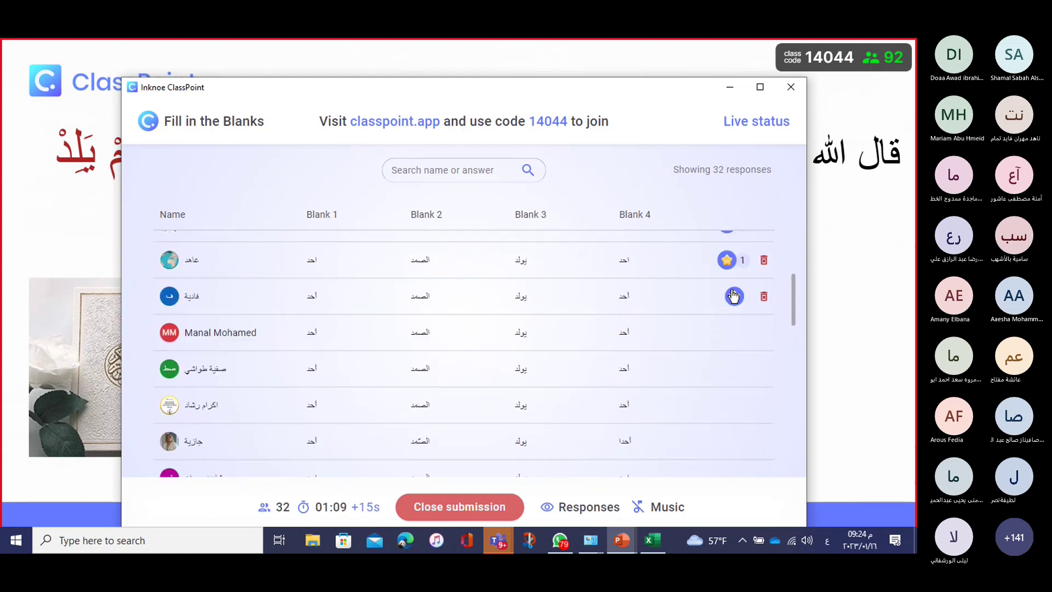
{"action": "left_click", "coordinate": [736, 297]}
{"action": "left_click", "coordinate": [731, 334]}
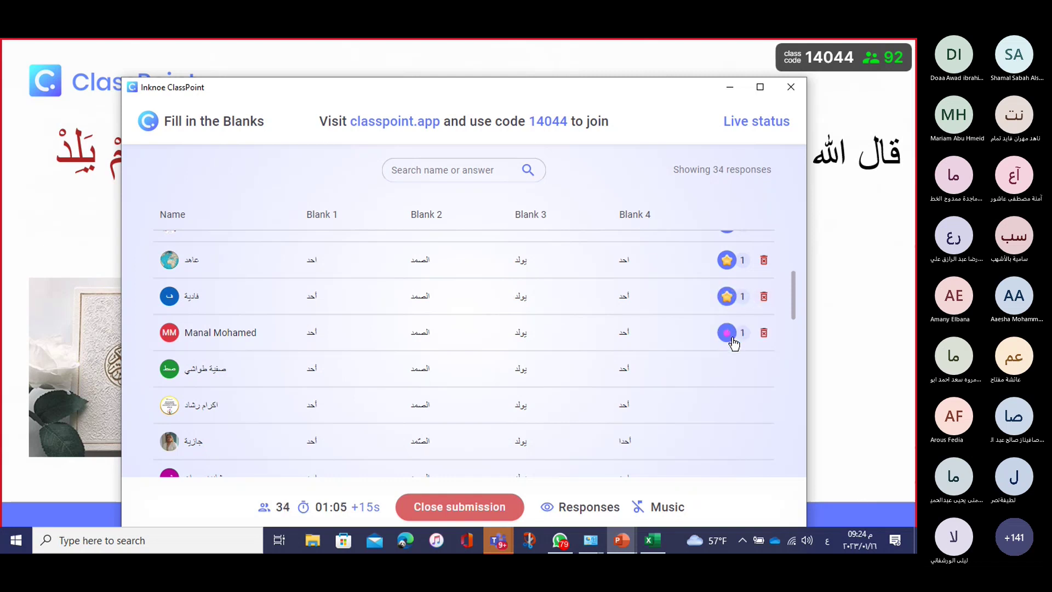
{"action": "left_click", "coordinate": [727, 369]}
{"action": "left_click", "coordinate": [727, 405]}
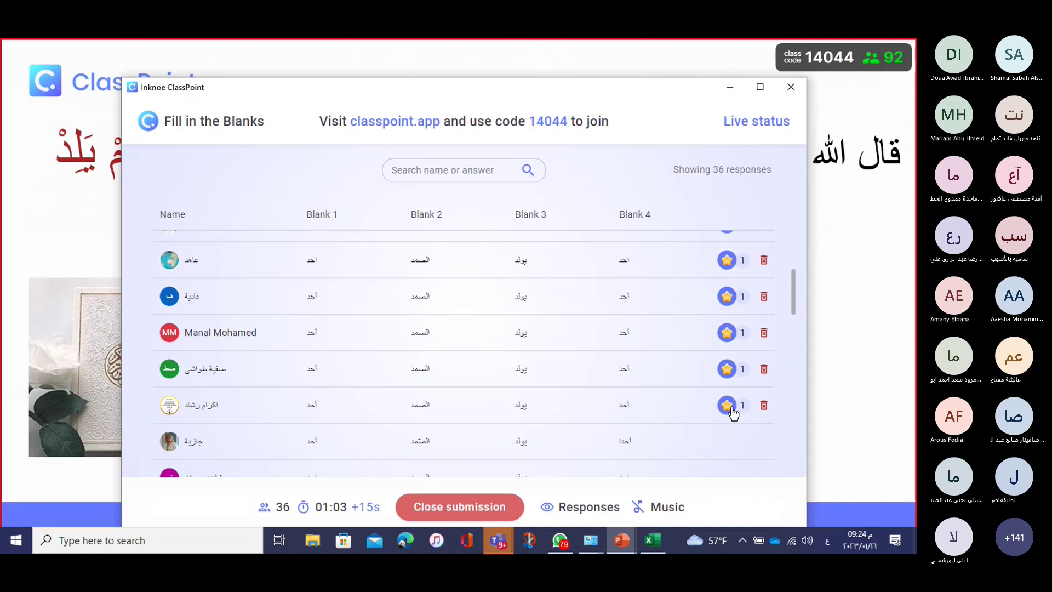
{"action": "left_click", "coordinate": [728, 442]}
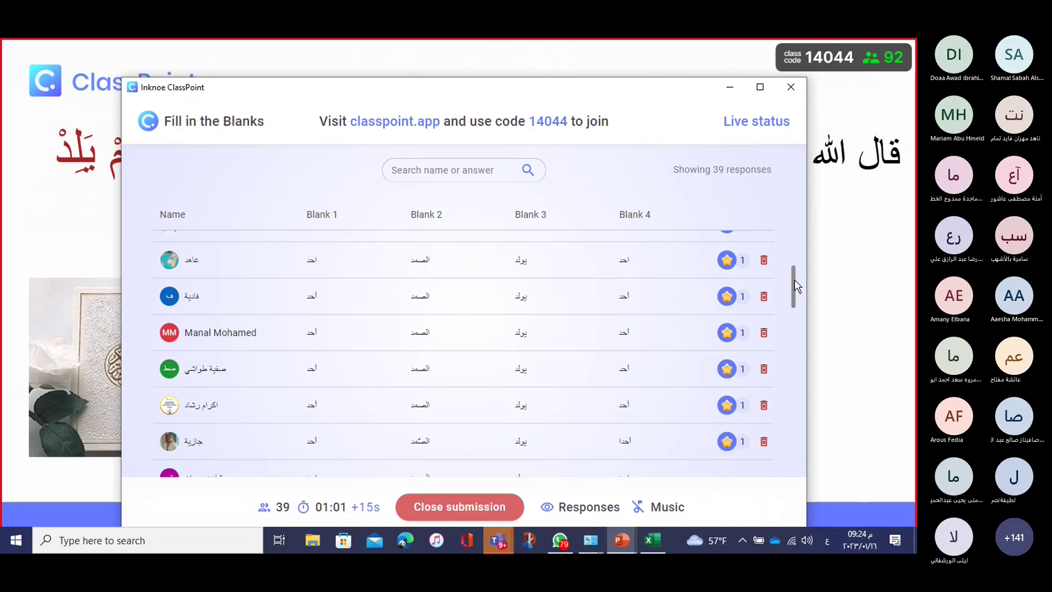
Award one star each to the four participants directly below the one who answered أحدا for Blank 4
{"action": "left_click_drag", "start_coordinate": [794, 280], "coordinate": [797, 319]}
{"action": "left_click", "coordinate": [730, 291]}
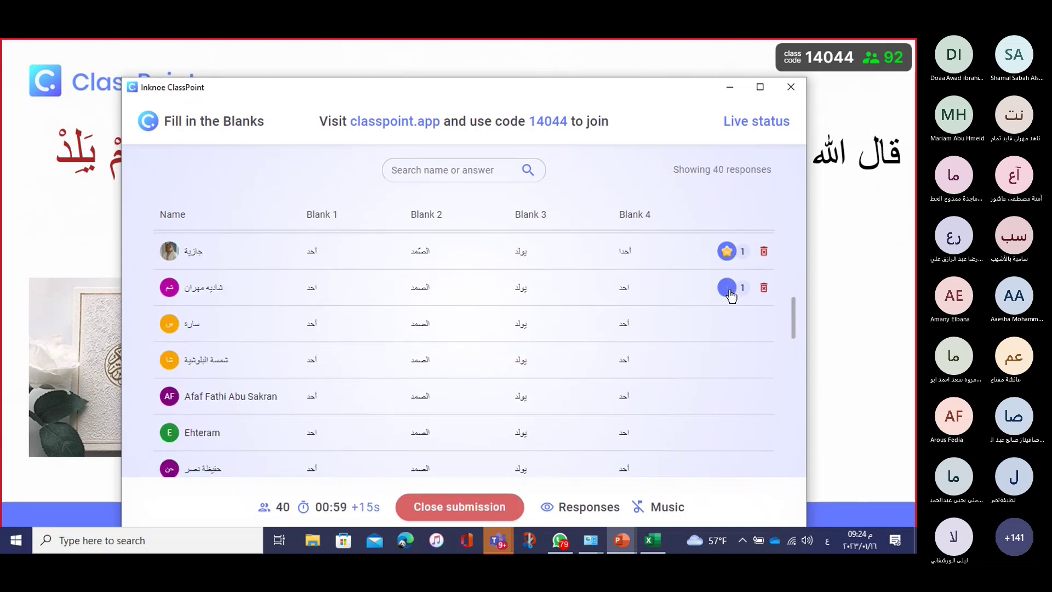
{"action": "left_click", "coordinate": [729, 324]}
{"action": "left_click", "coordinate": [734, 359]}
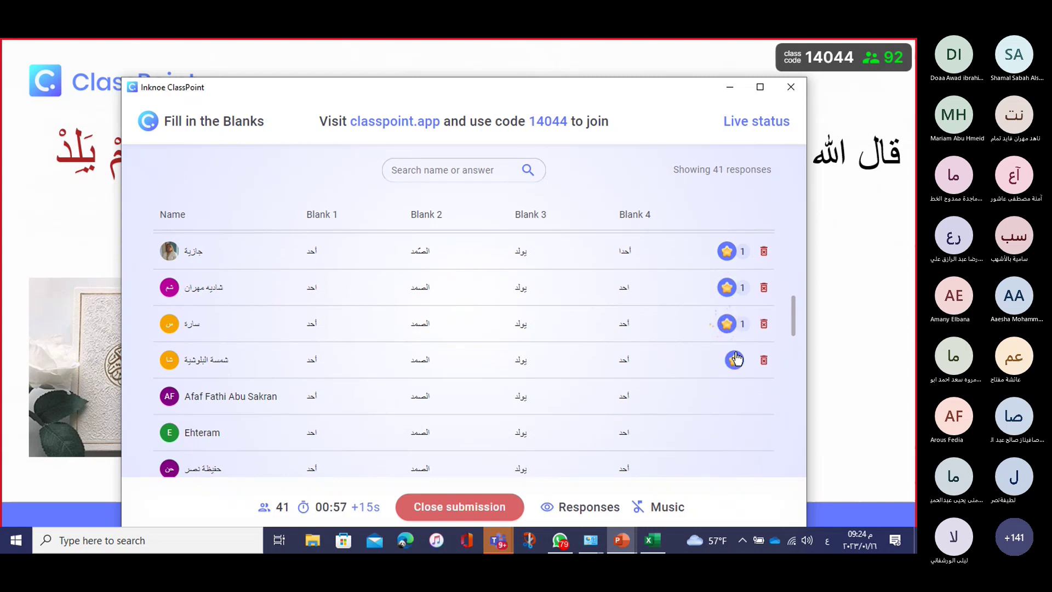
{"action": "left_click", "coordinate": [735, 395]}
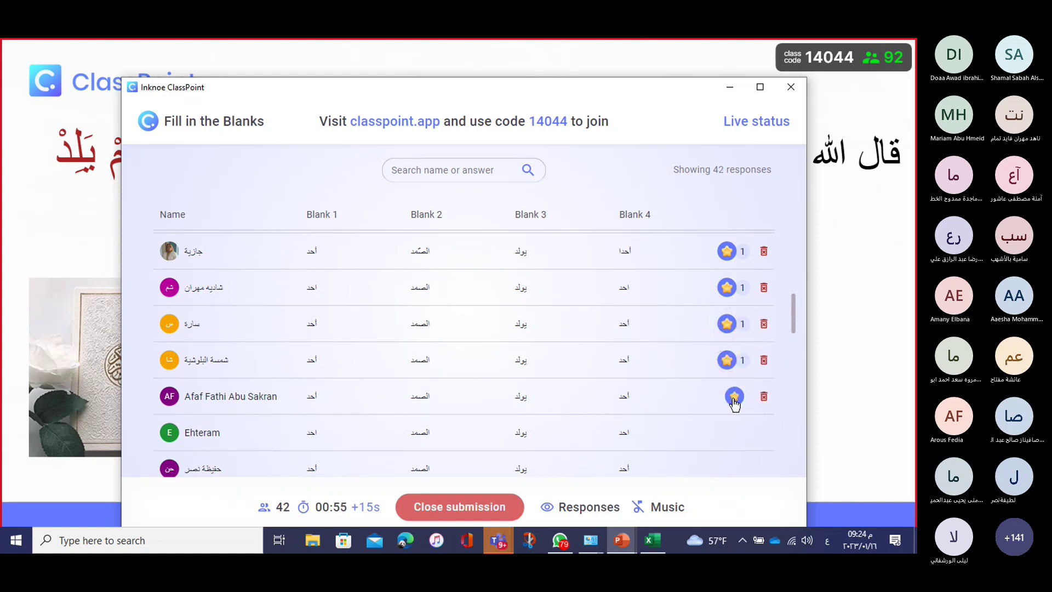
Award one star each to the next six unstarred participants, the seventeenth through twenty-second in the response list
{"action": "left_click_drag", "start_coordinate": [794, 329], "coordinate": [794, 352]}
{"action": "left_click", "coordinate": [734, 292]}
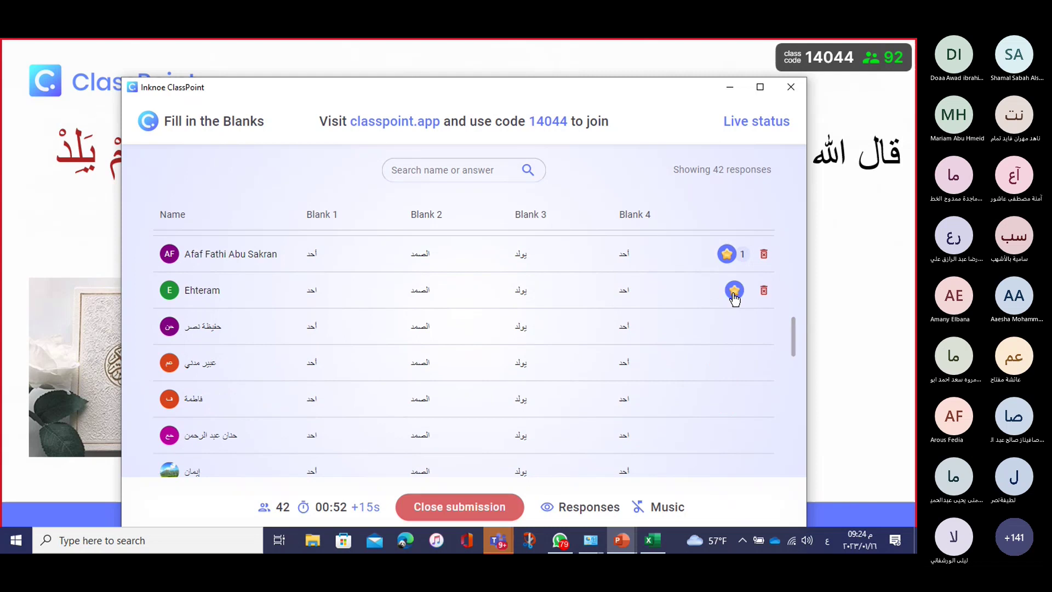
{"action": "left_click", "coordinate": [733, 327]}
{"action": "left_click", "coordinate": [733, 361]}
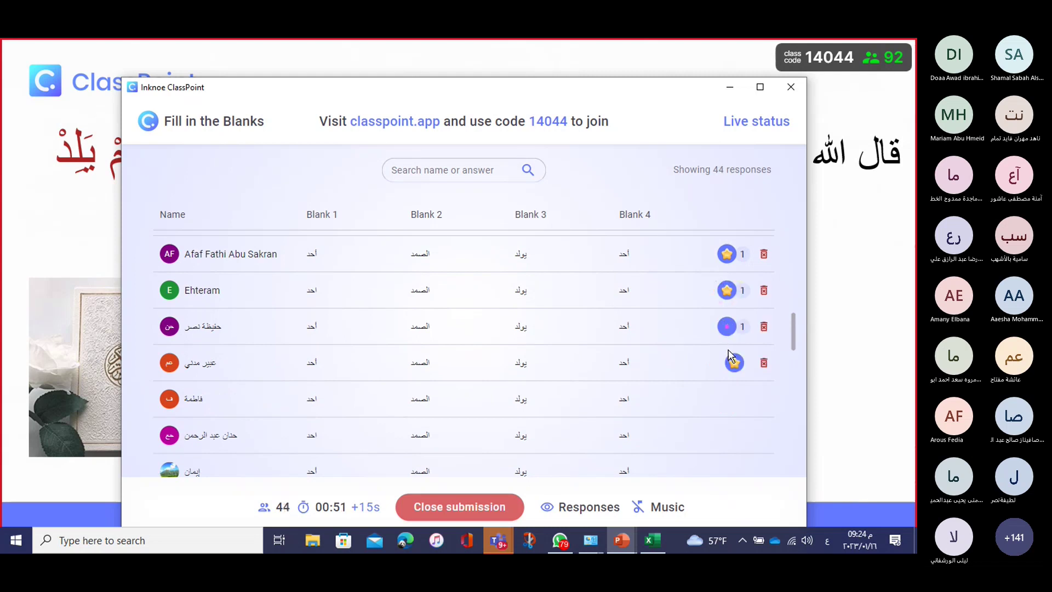
{"action": "left_click", "coordinate": [733, 362]}
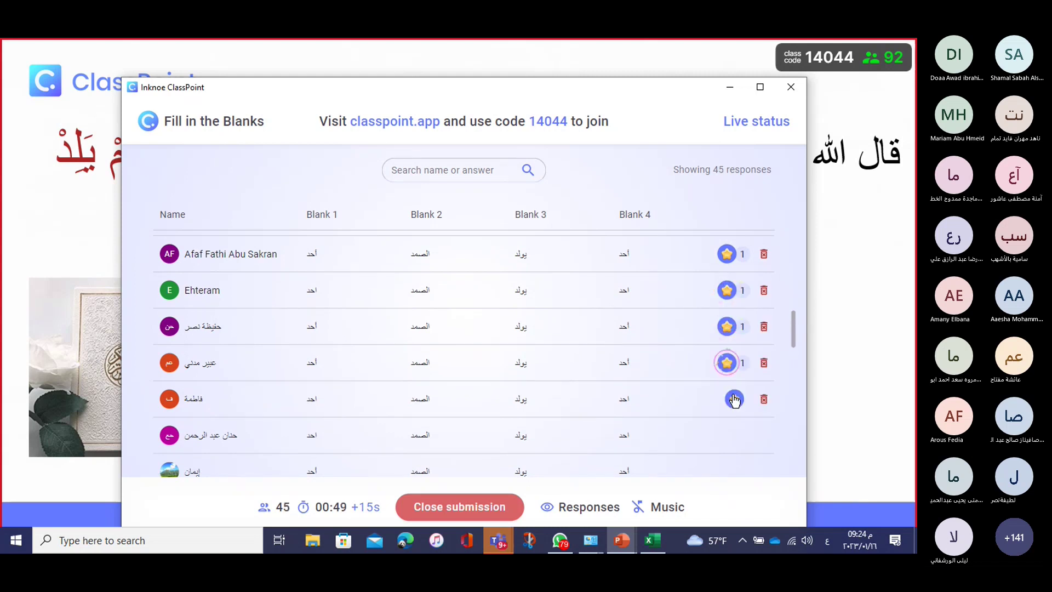
{"action": "left_click", "coordinate": [735, 398]}
{"action": "left_click", "coordinate": [735, 433]}
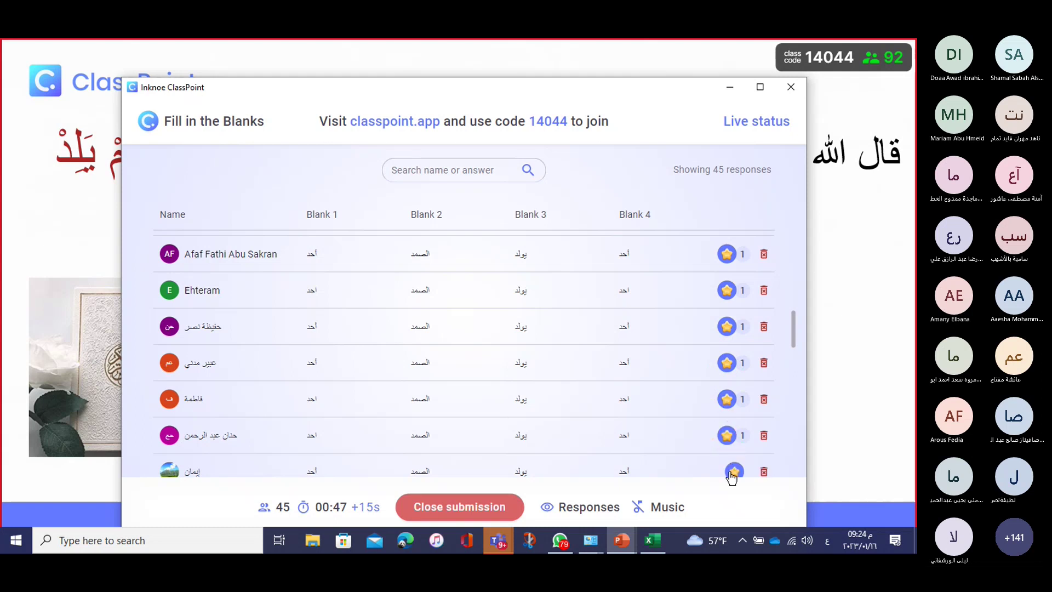
{"action": "left_click", "coordinate": [734, 471]}
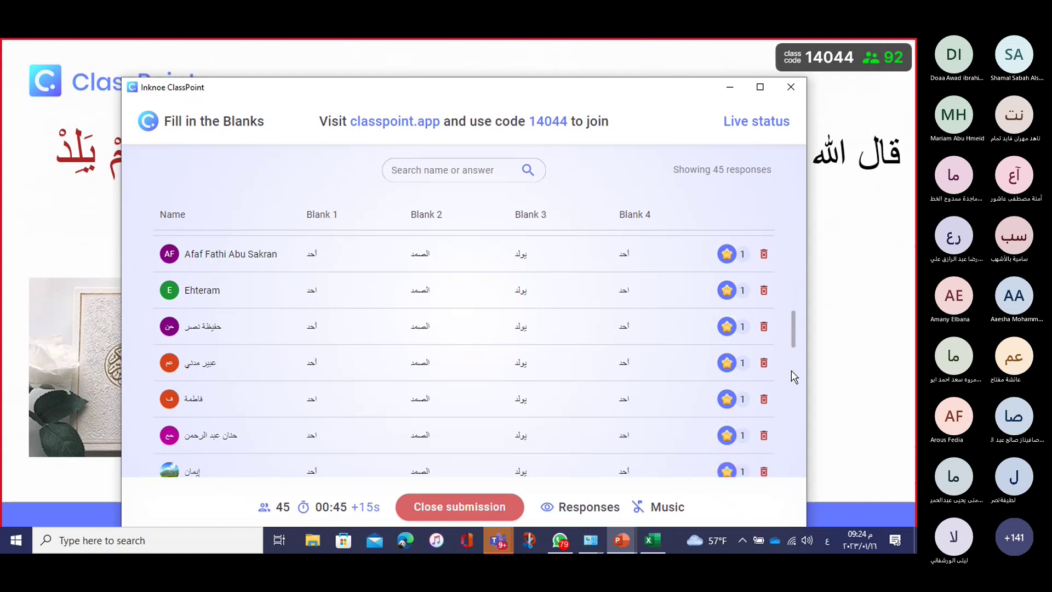
Award one star each to the next six participants, ending with the one who answered يكن for Blank 3
{"action": "scroll", "coordinate": [794, 356], "scroll_direction": "down", "scroll_amount": 5}
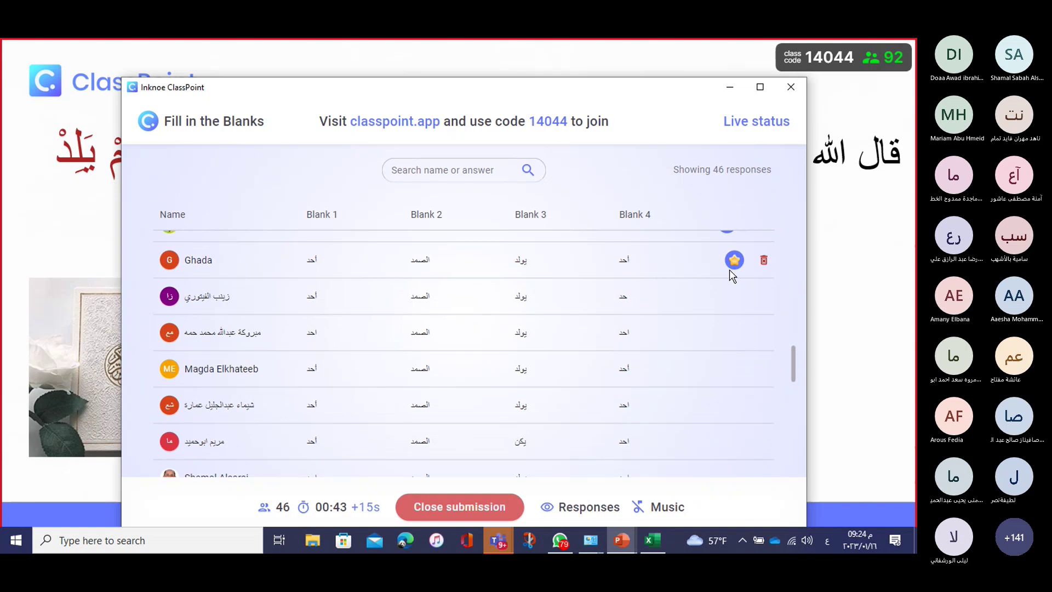
{"action": "left_click", "coordinate": [734, 260]}
{"action": "left_click", "coordinate": [733, 296]}
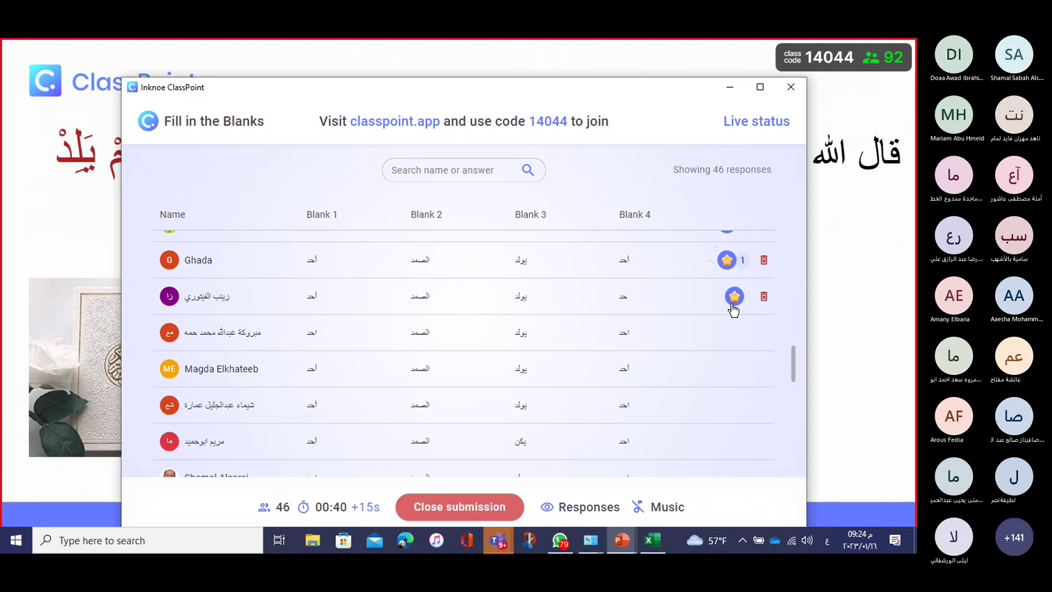
{"action": "left_click", "coordinate": [733, 332]}
{"action": "left_click", "coordinate": [731, 369]}
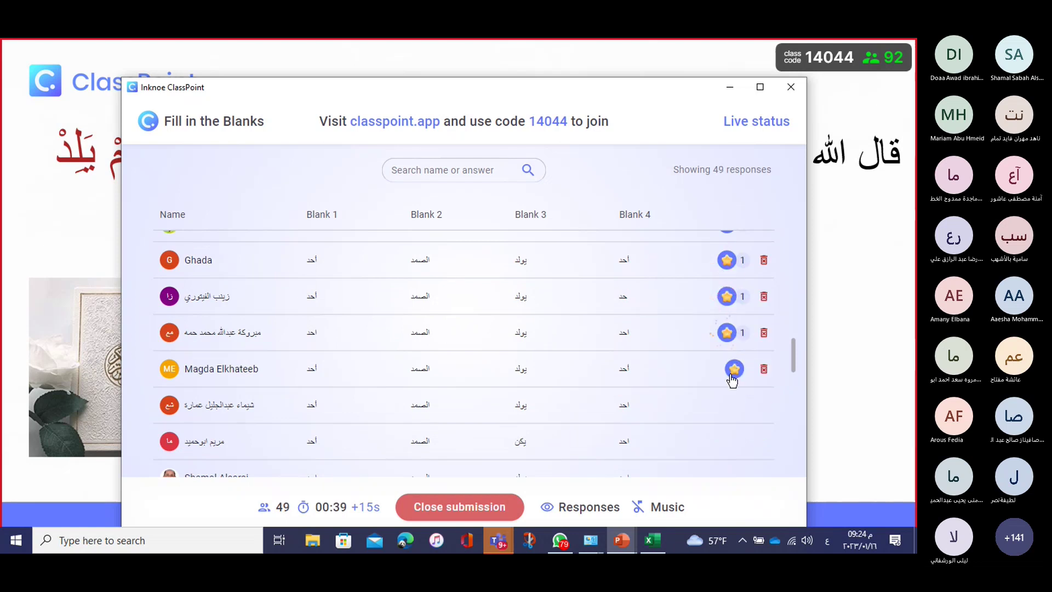
{"action": "left_click", "coordinate": [731, 405]}
{"action": "left_click", "coordinate": [729, 441]}
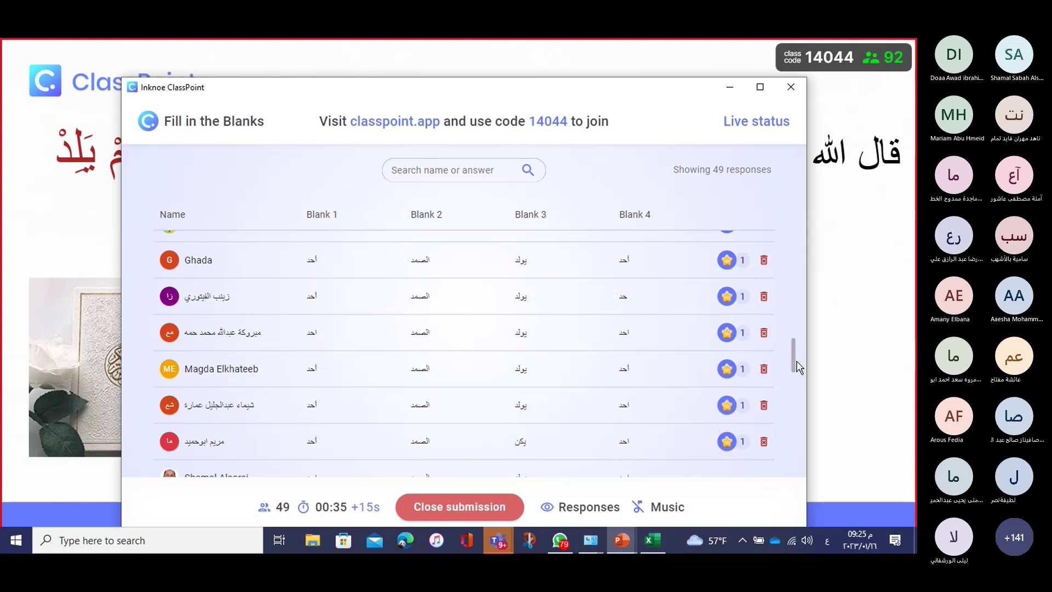
Award one star each to the six participants directly below the one who answered يكن for Blank 3
{"action": "left_click_drag", "start_coordinate": [796, 362], "coordinate": [794, 391]}
{"action": "scroll", "coordinate": [729, 276], "scroll_direction": "down", "scroll_amount": 1}
{"action": "left_click", "coordinate": [728, 260]}
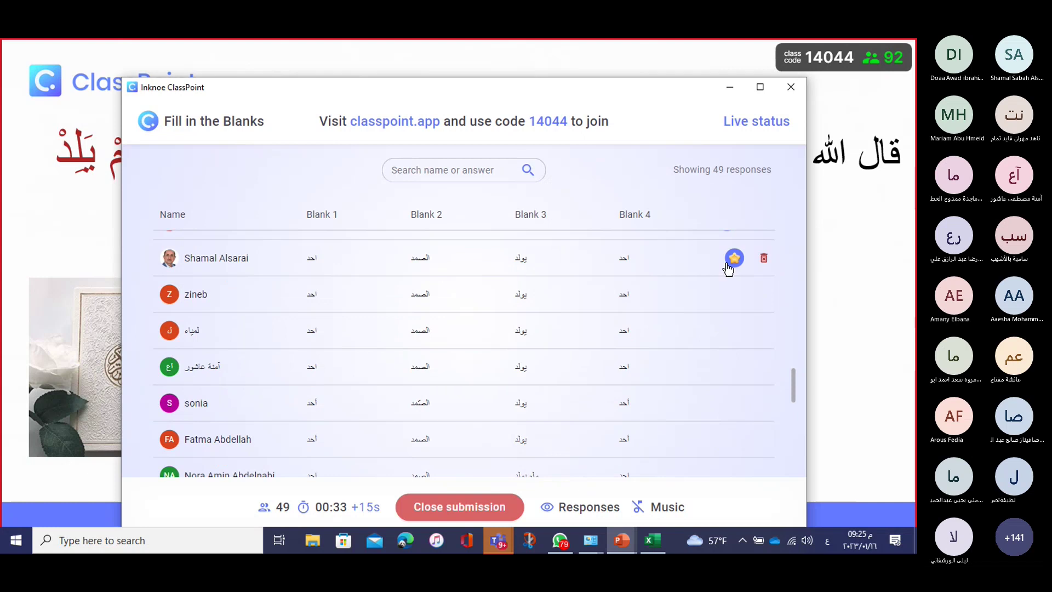
{"action": "left_click", "coordinate": [736, 331]}
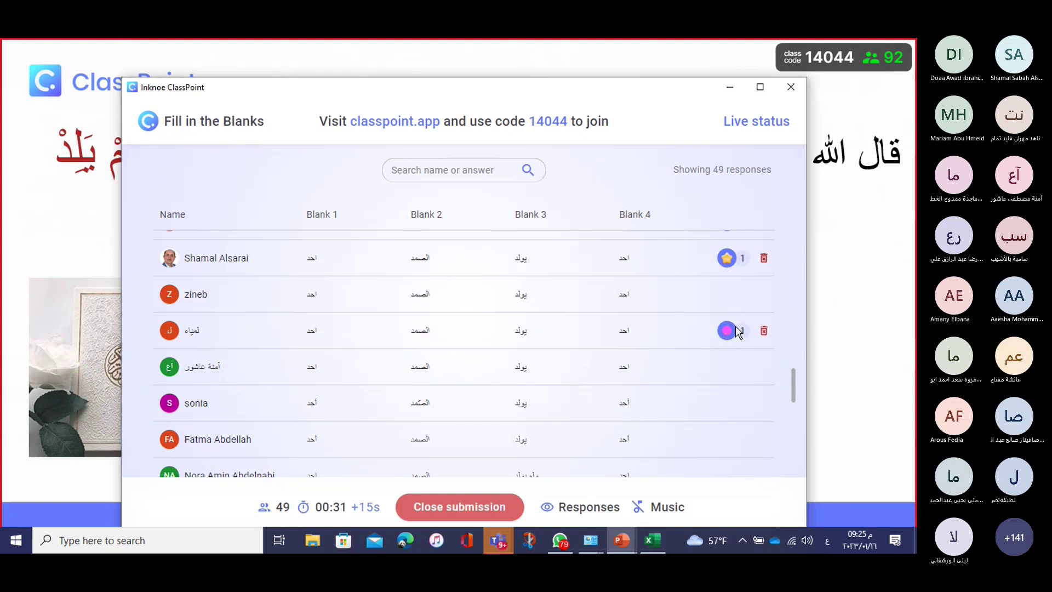
{"action": "left_click", "coordinate": [728, 295]}
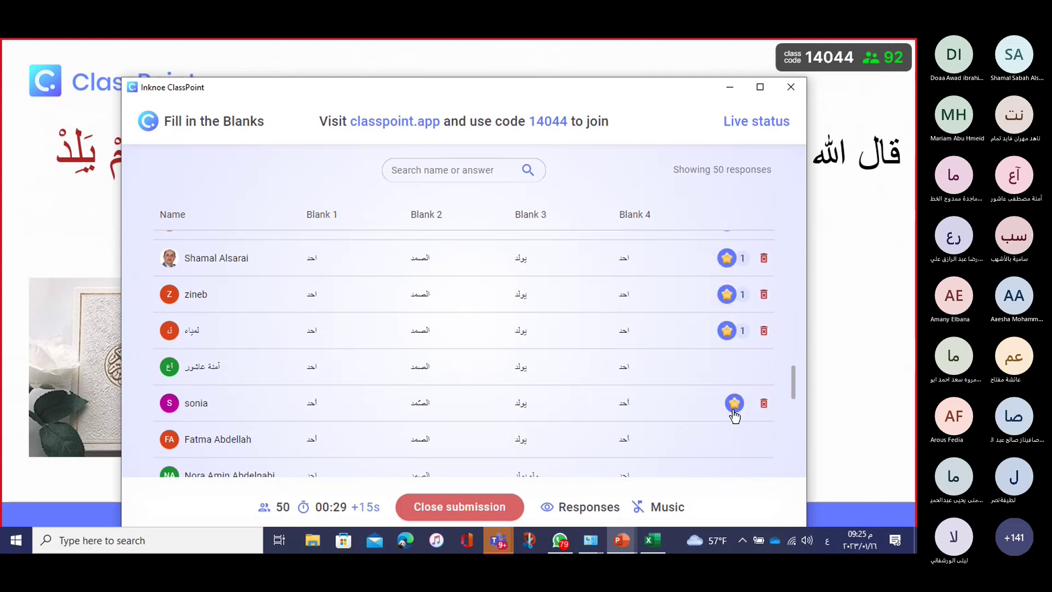
{"action": "left_click", "coordinate": [734, 404]}
{"action": "left_click", "coordinate": [733, 440]}
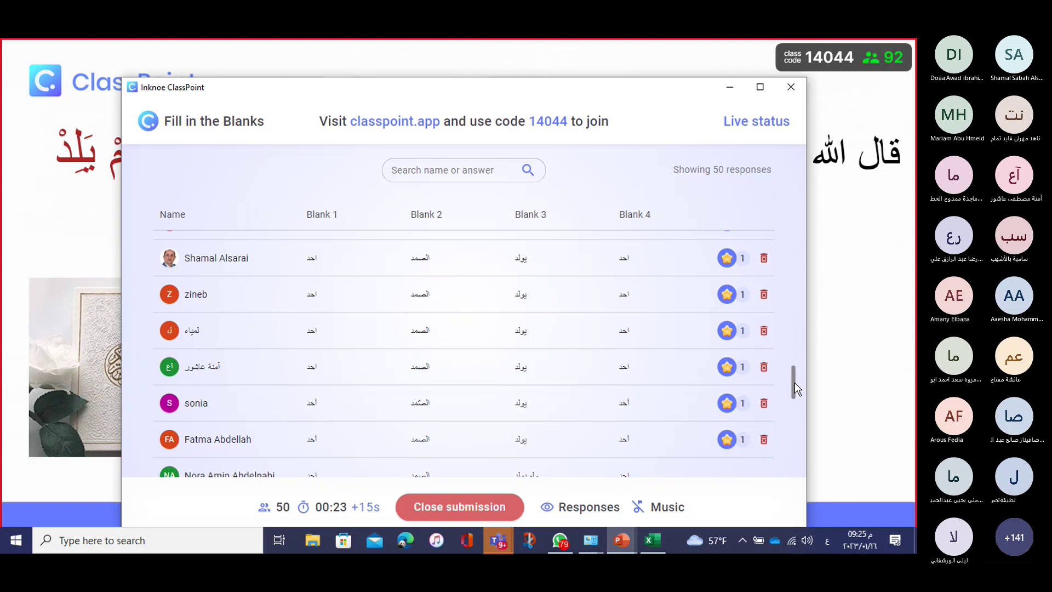
Award one star each to the next three participants, starting with the one who answered ولم يولد for Blank 3
{"action": "scroll", "coordinate": [792, 384], "scroll_direction": "down", "scroll_amount": 3}
{"action": "left_click", "coordinate": [731, 355]}
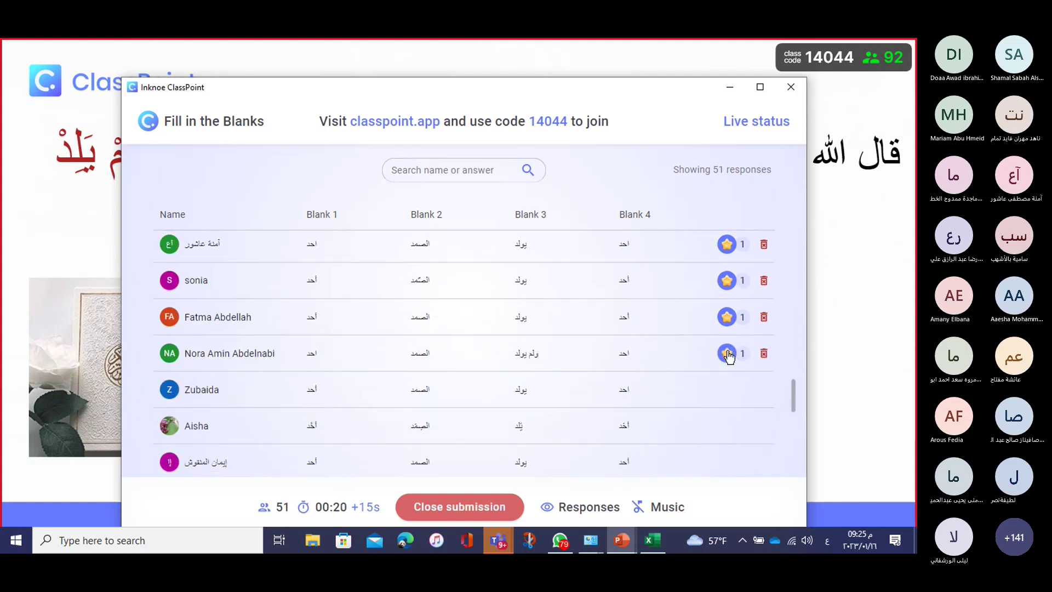
{"action": "left_click", "coordinate": [734, 390]}
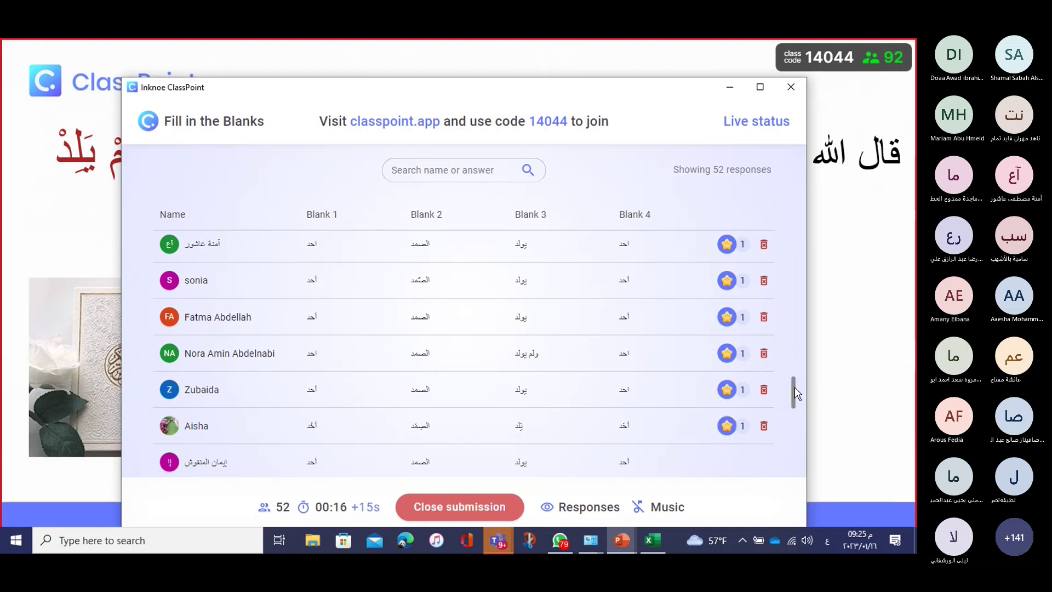
Further down the list, award one star each to the three participants directly above the next ولم يولد answer for Blank 3
{"action": "left_click_drag", "start_coordinate": [794, 390], "coordinate": [794, 427]}
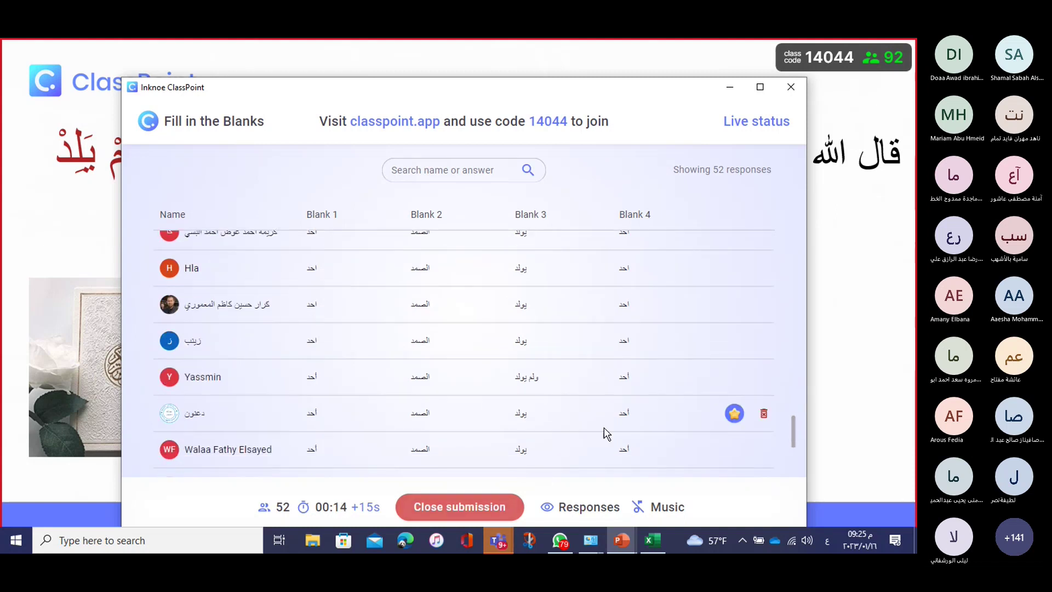
{"action": "left_click", "coordinate": [735, 342]}
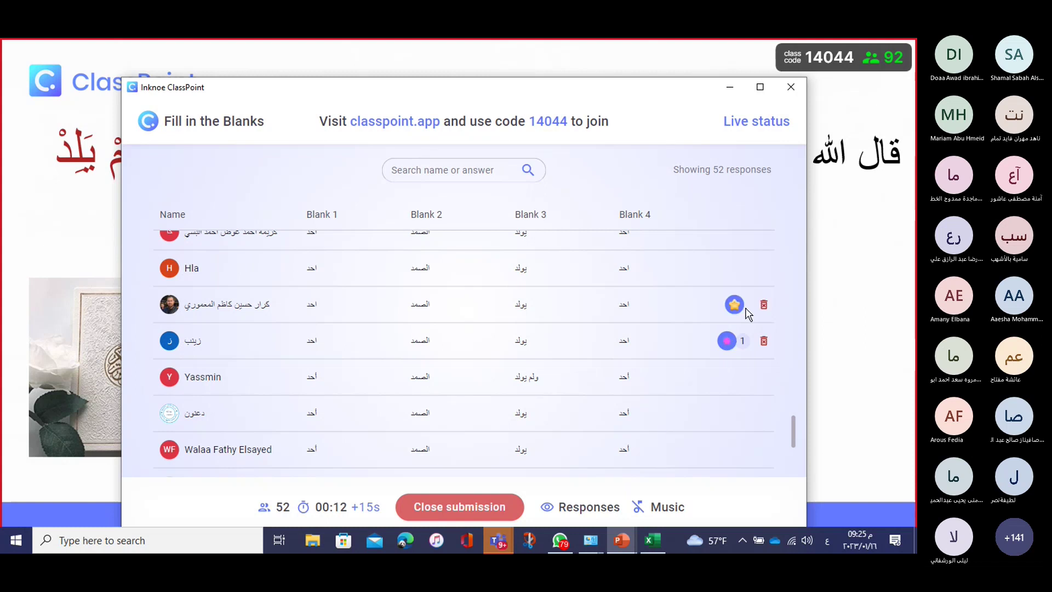
{"action": "left_click", "coordinate": [735, 304]}
{"action": "left_click", "coordinate": [735, 268]}
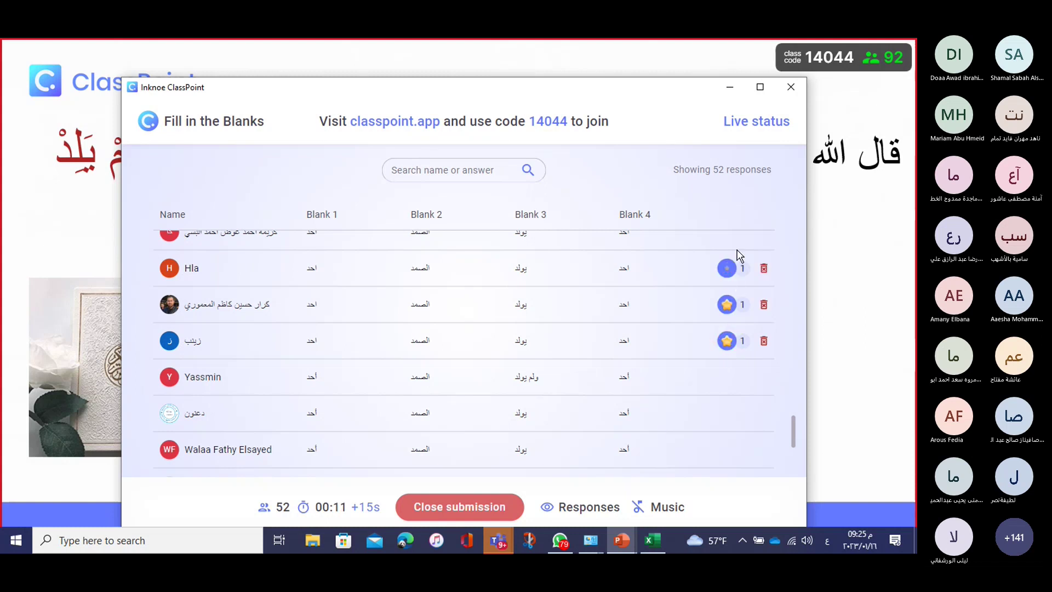
Award one star each to the partly visible first participant and to the three starting with the ولم يولد answer, plus one star to all respondents
{"action": "left_click", "coordinate": [735, 235]}
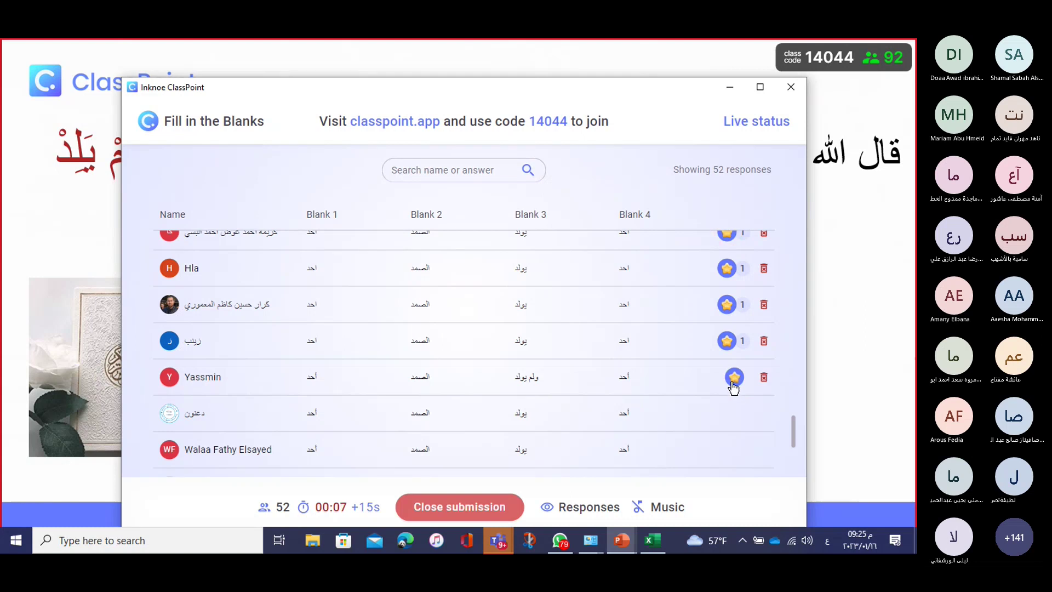
{"action": "left_click", "coordinate": [735, 377]}
{"action": "left_click", "coordinate": [734, 413]}
{"action": "left_click", "coordinate": [735, 449]}
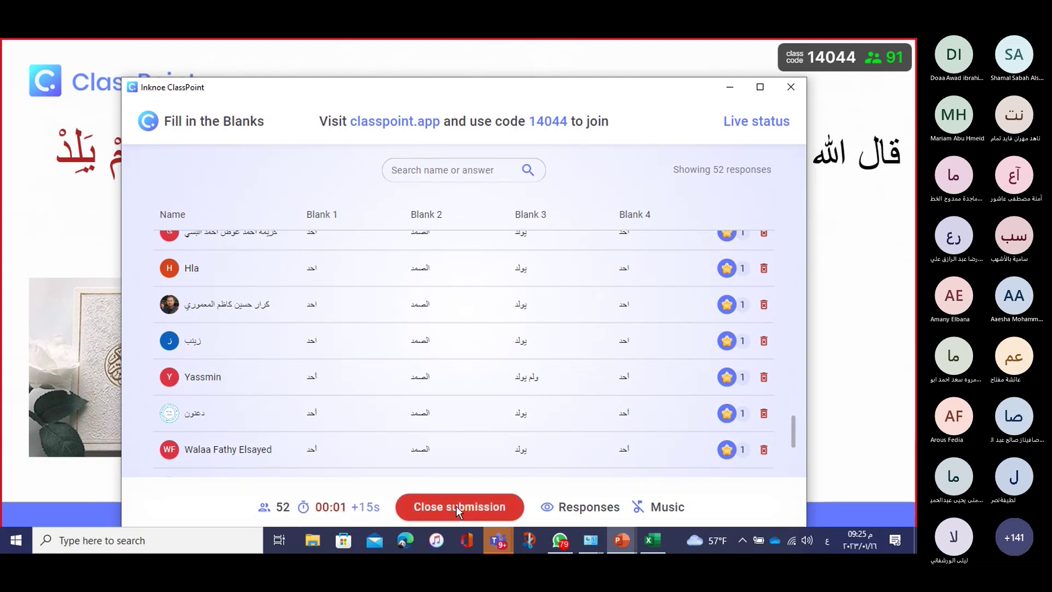
{"action": "left_click", "coordinate": [529, 509]}
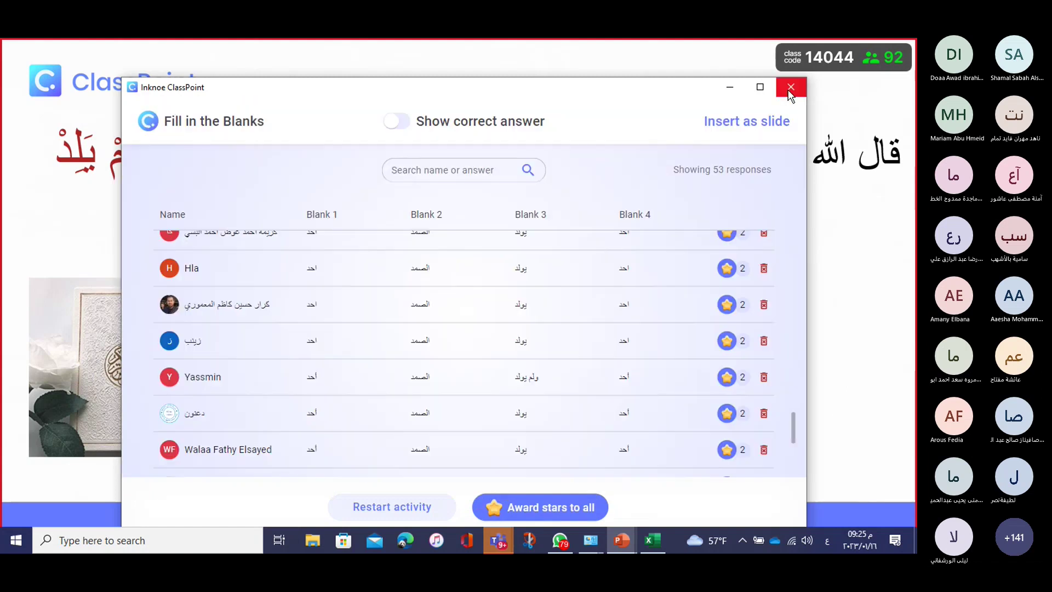
Insert the Fill in the Blanks responses as slides, turn off the reminder about more than 50 responses, and close the activity window
{"action": "left_click", "coordinate": [750, 123]}
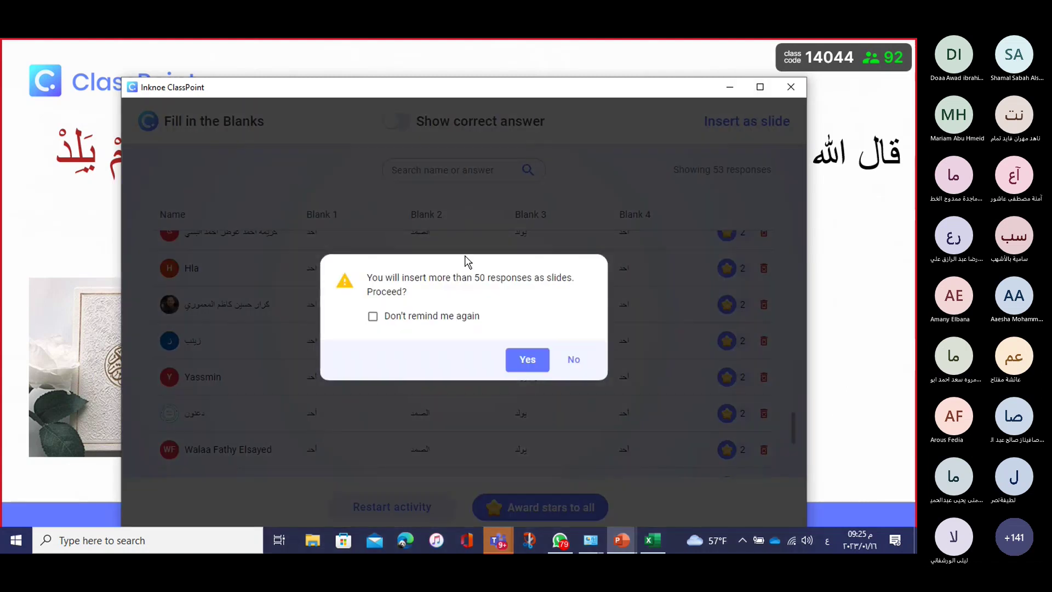
{"action": "left_click", "coordinate": [378, 319]}
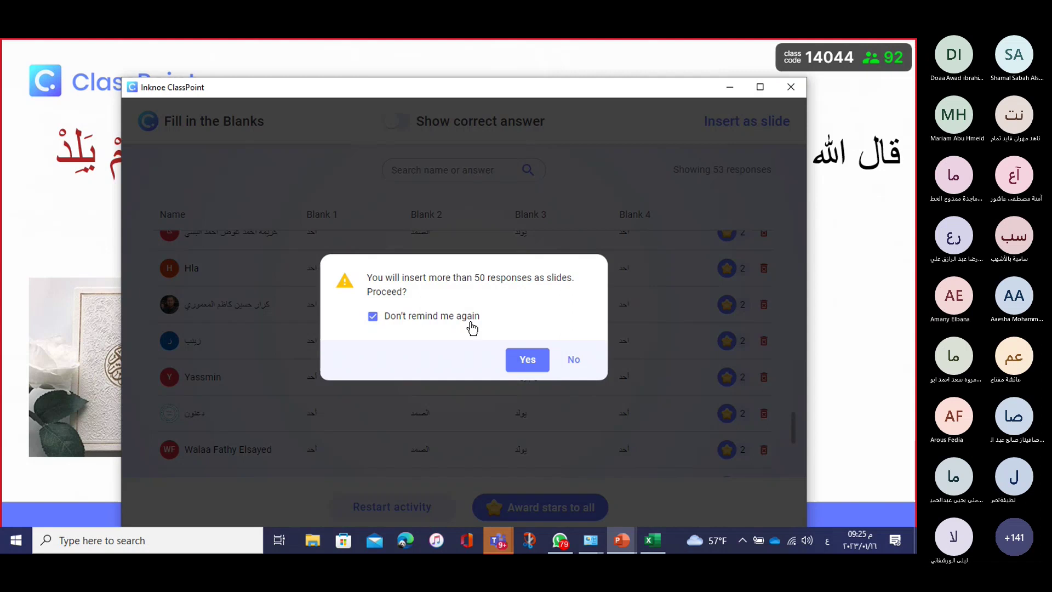
{"action": "left_click", "coordinate": [529, 359]}
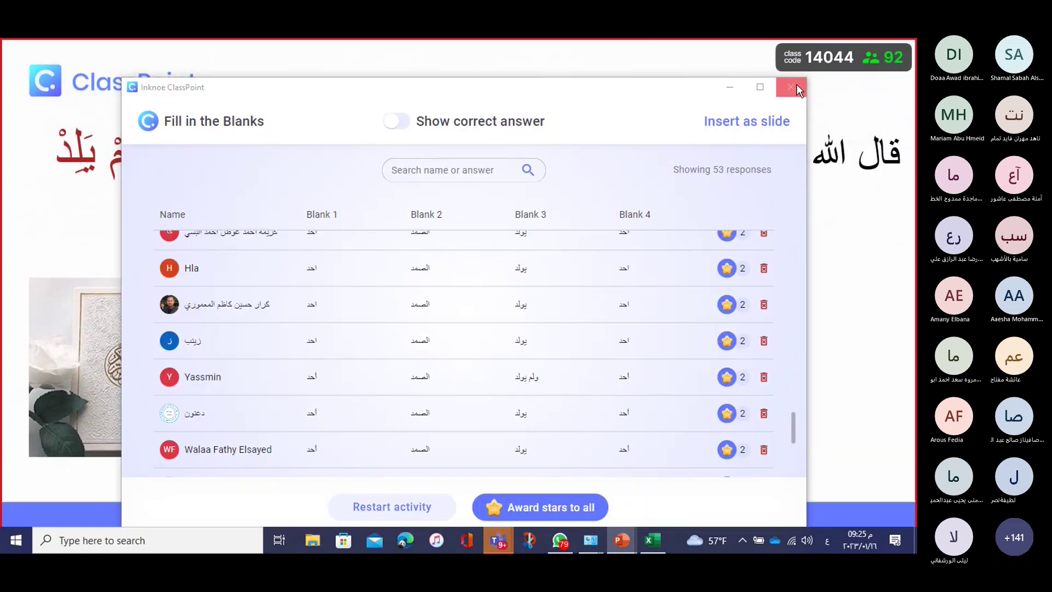
{"action": "left_click", "coordinate": [796, 88]}
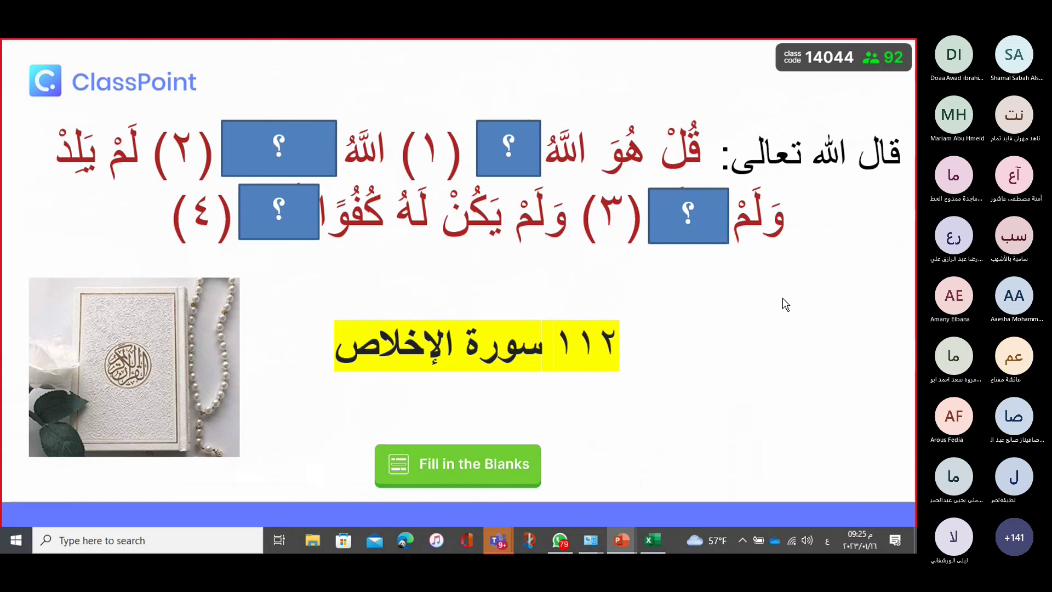
Advance the presentation to the slide asking كم عدد أركان الإسلام ؟ and end the slide show there
{"action": "left_click", "coordinate": [762, 350]}
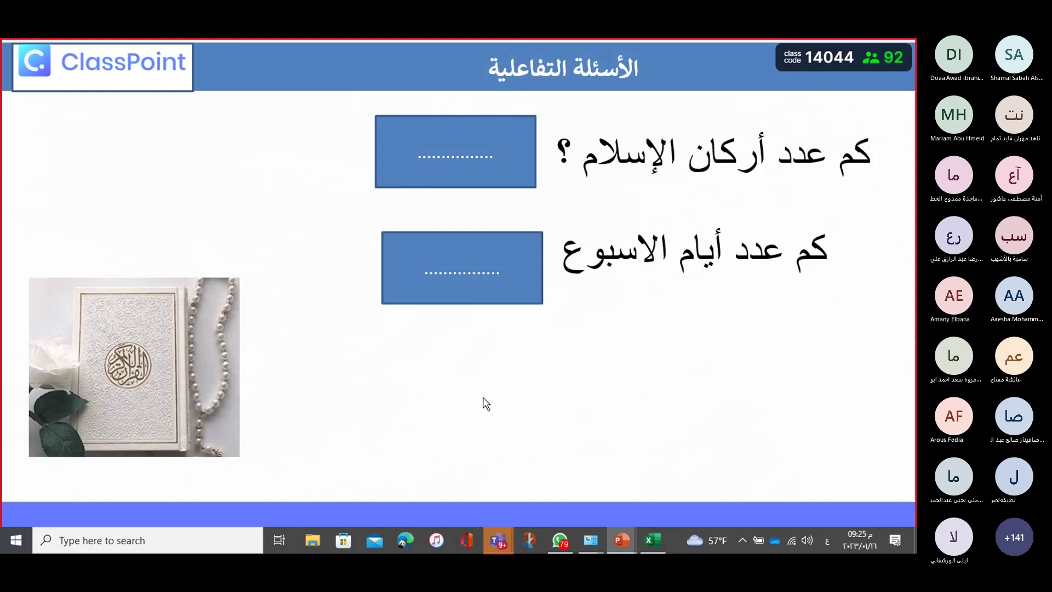
{"action": "right_click", "coordinate": [485, 404]}
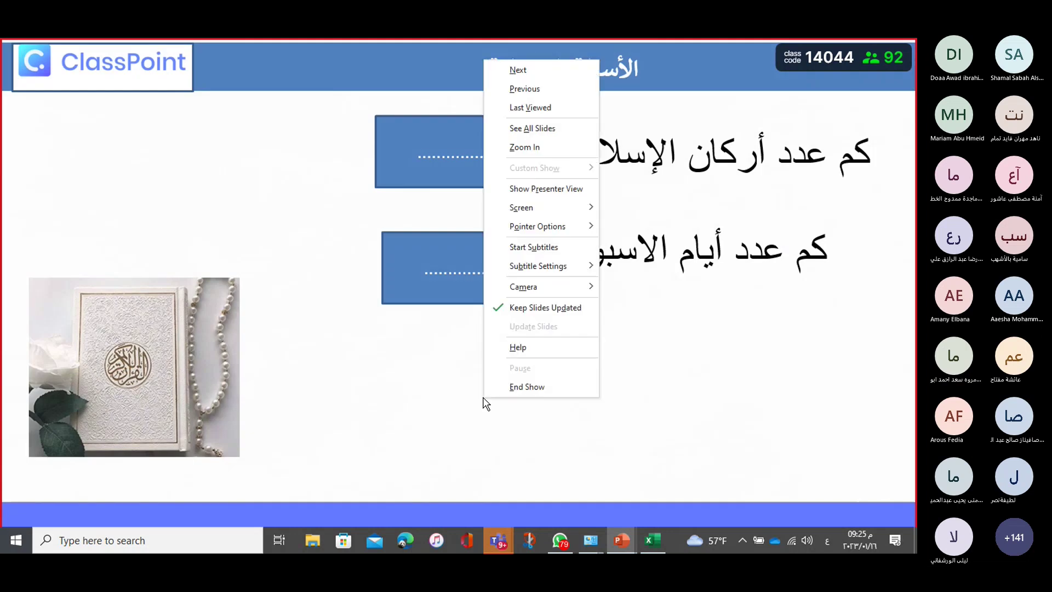
{"action": "left_click", "coordinate": [527, 387]}
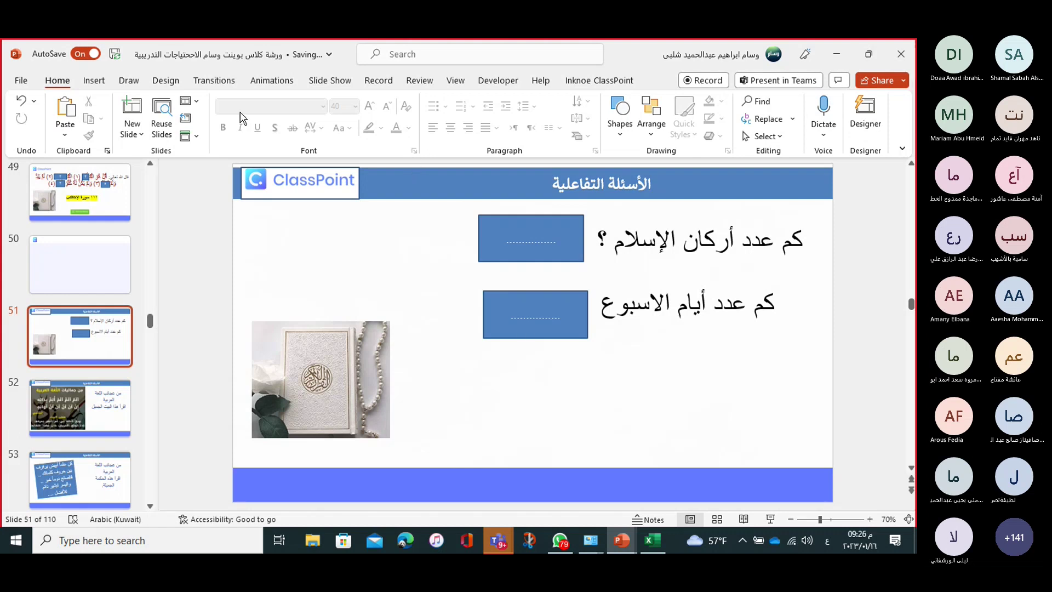
Align the second answer box beneath the first and add a Fill in the Blanks activity with 2 blanks and correct answers enabled
{"action": "left_click", "coordinate": [624, 82]}
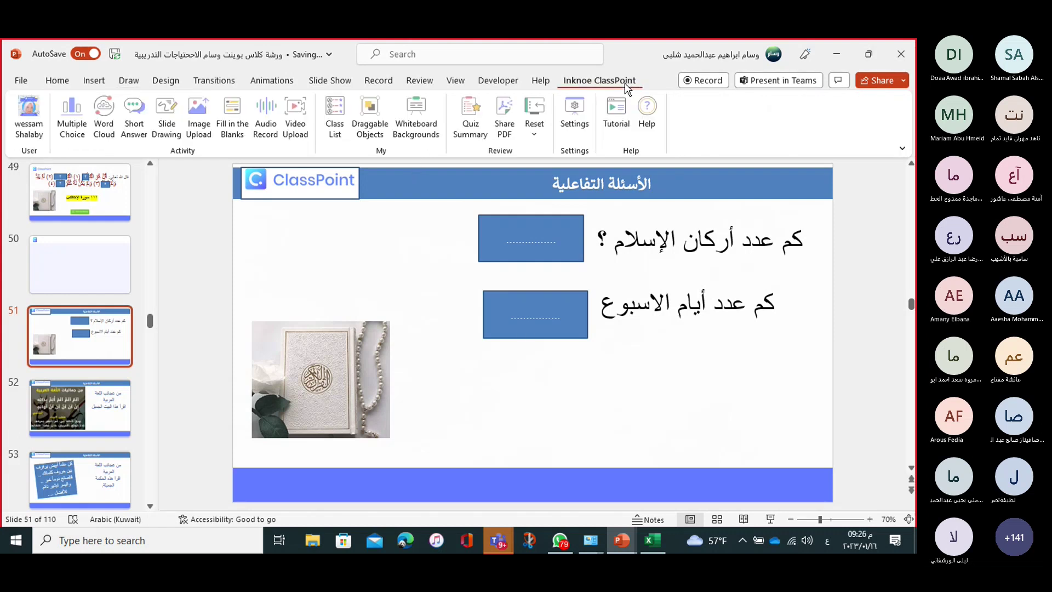
{"action": "left_click_drag", "start_coordinate": [529, 298], "coordinate": [525, 293]}
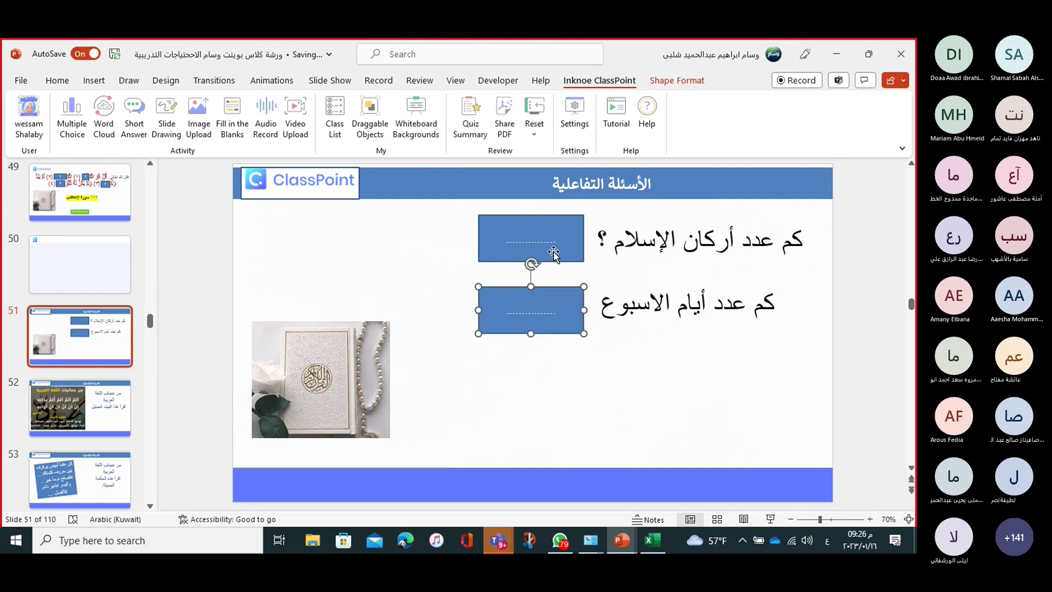
{"action": "left_click", "coordinate": [235, 116]}
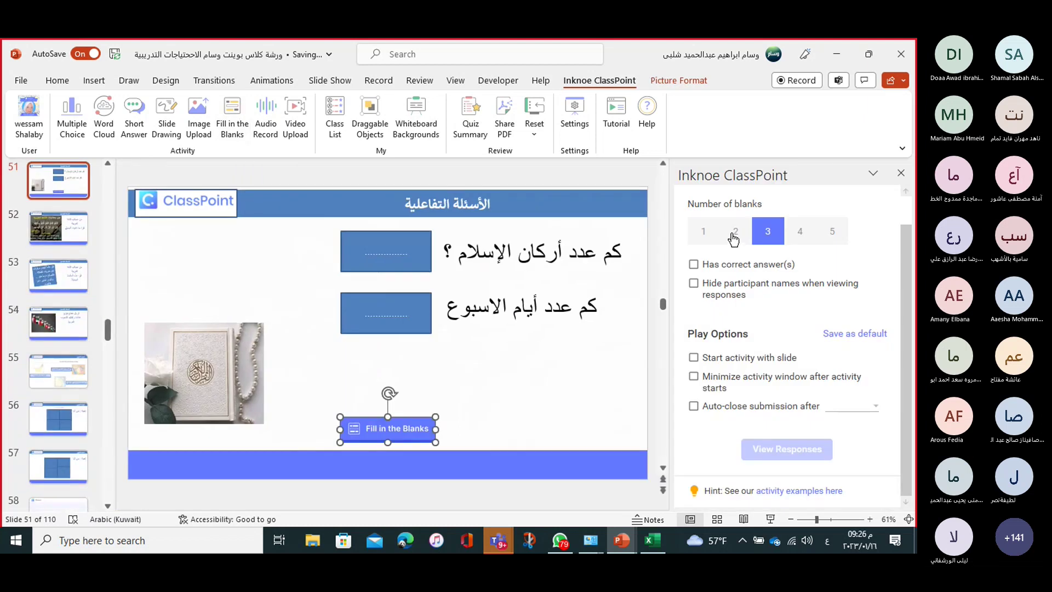
{"action": "left_click", "coordinate": [735, 233]}
{"action": "left_click", "coordinate": [695, 265]}
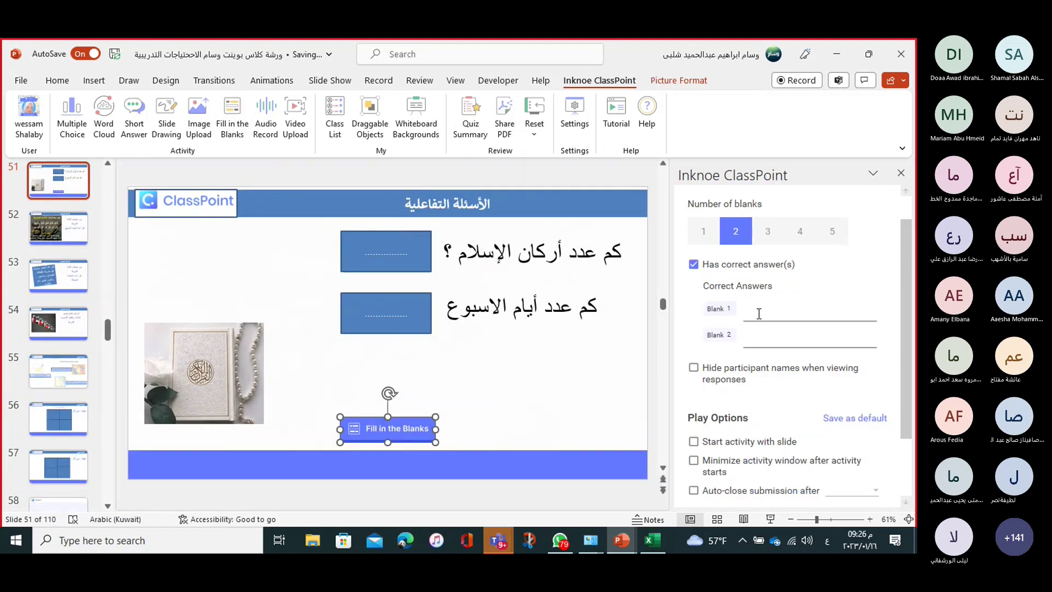